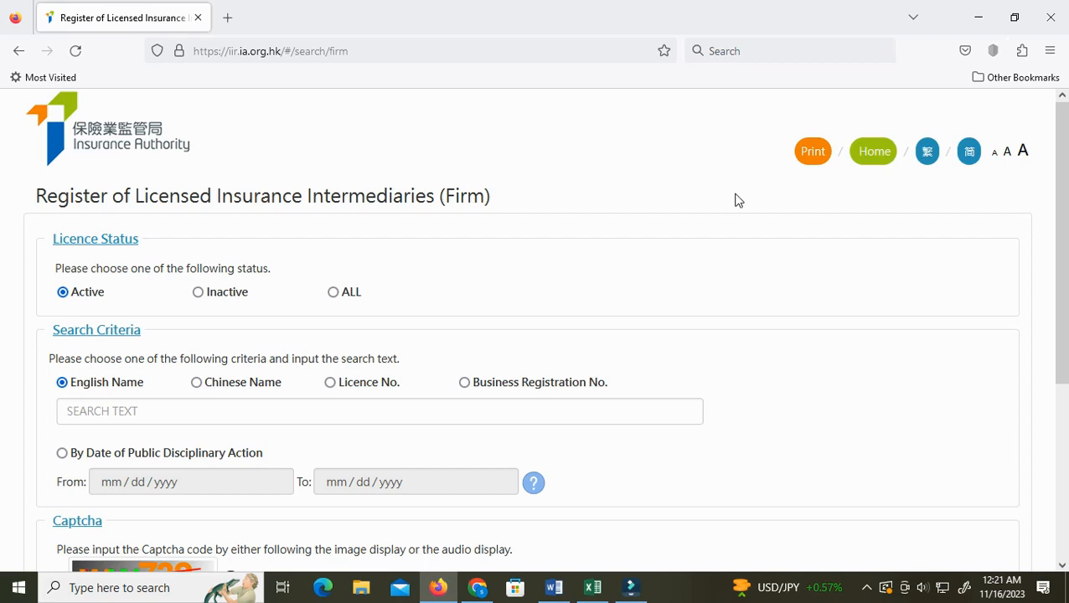
Browse the Sharah Academy channel and its playlists on YouTube
left_click(478, 588)
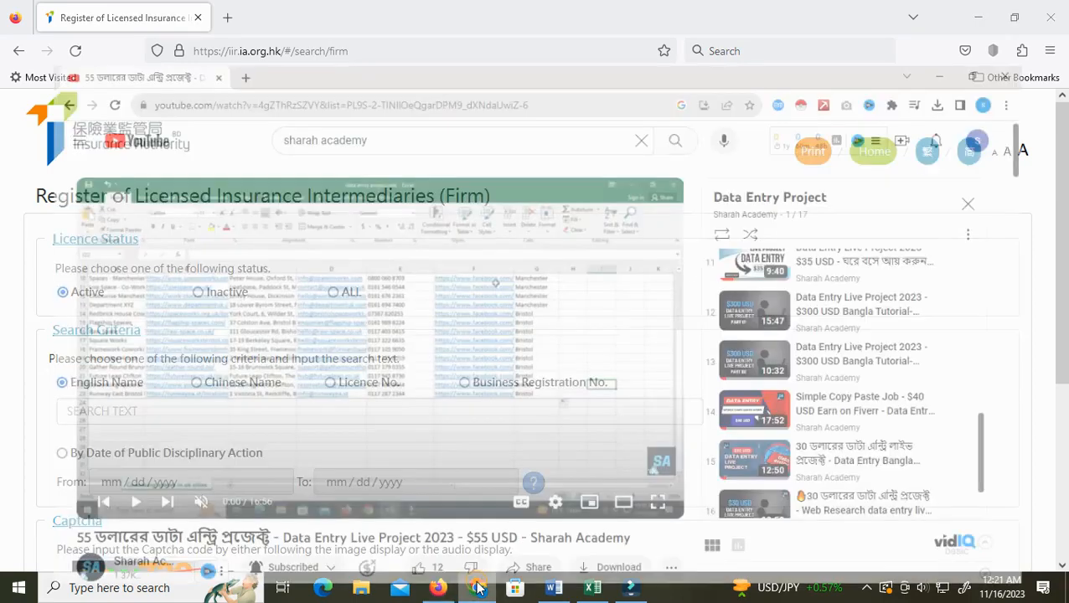
scroll(612, 303, "down", 2)
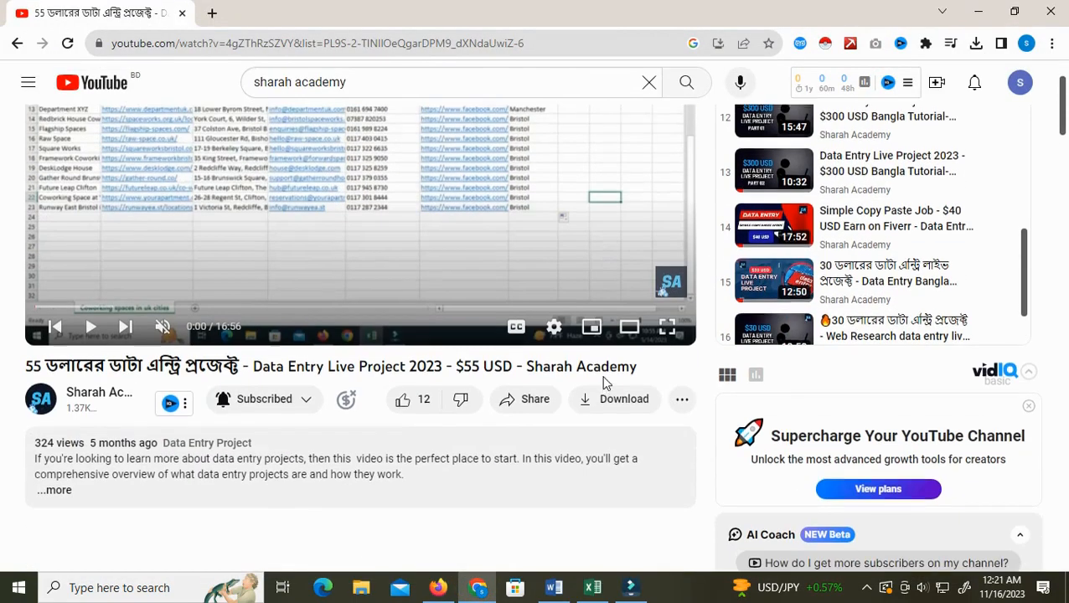
scroll(842, 276, "up", 6)
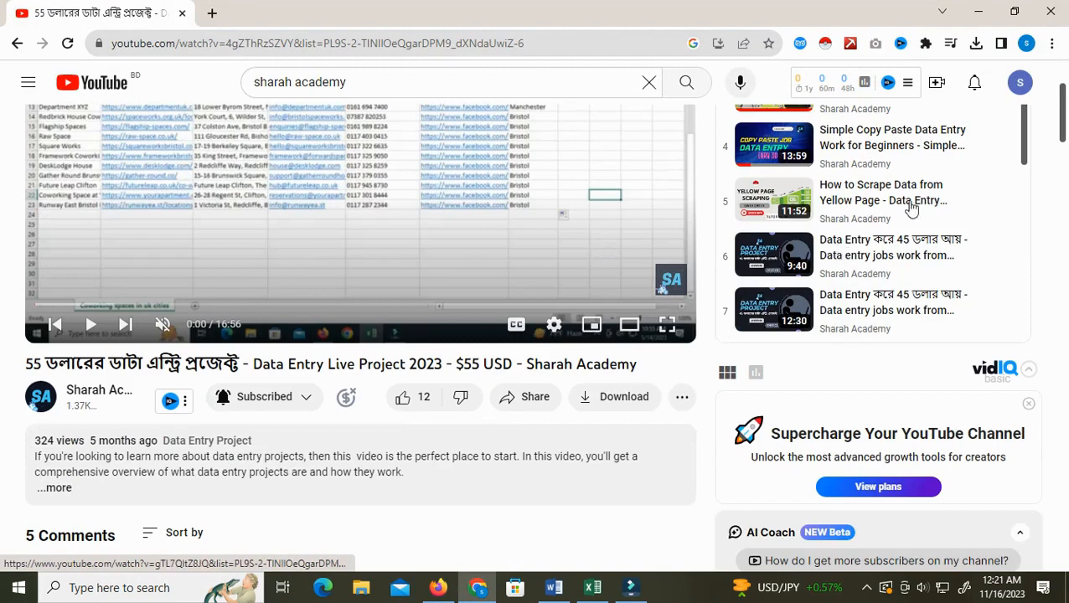
scroll(871, 216, "up", 1)
scroll(808, 201, "up", 2)
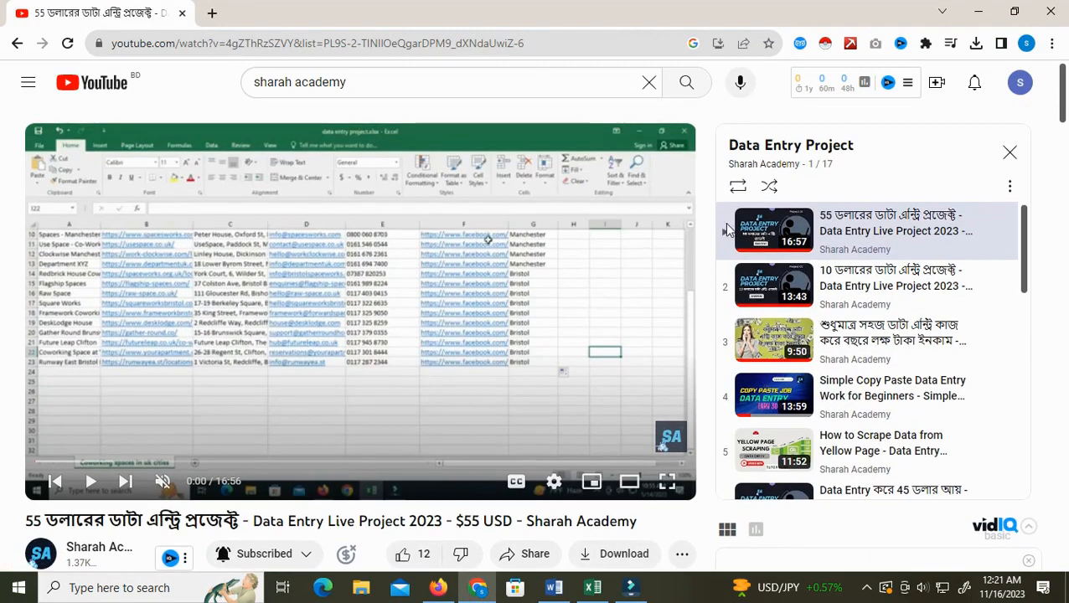
scroll(854, 341, "down", 8)
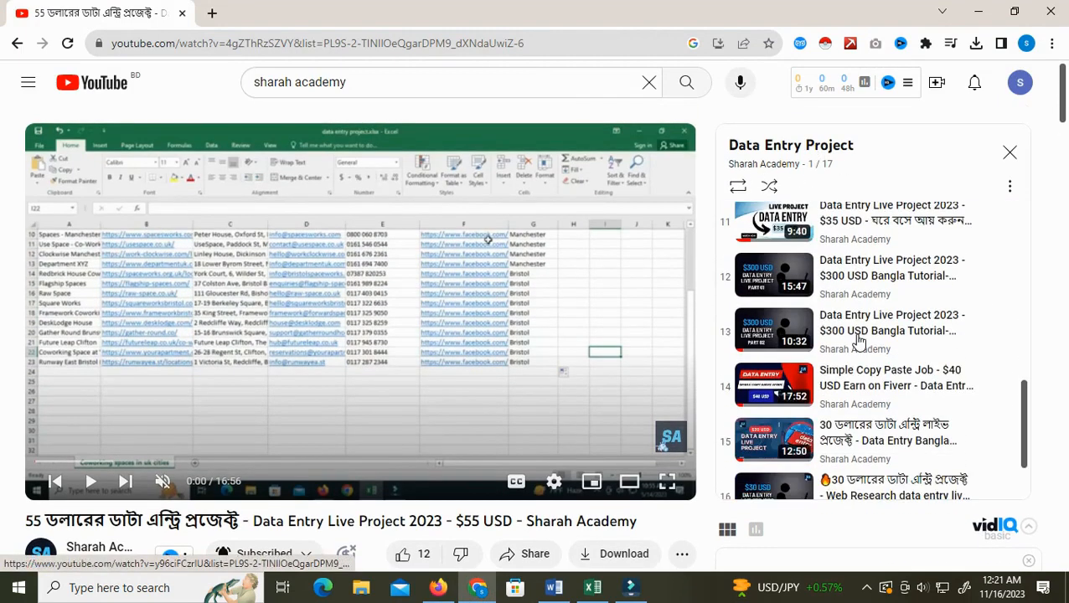
scroll(858, 342, "down", 2)
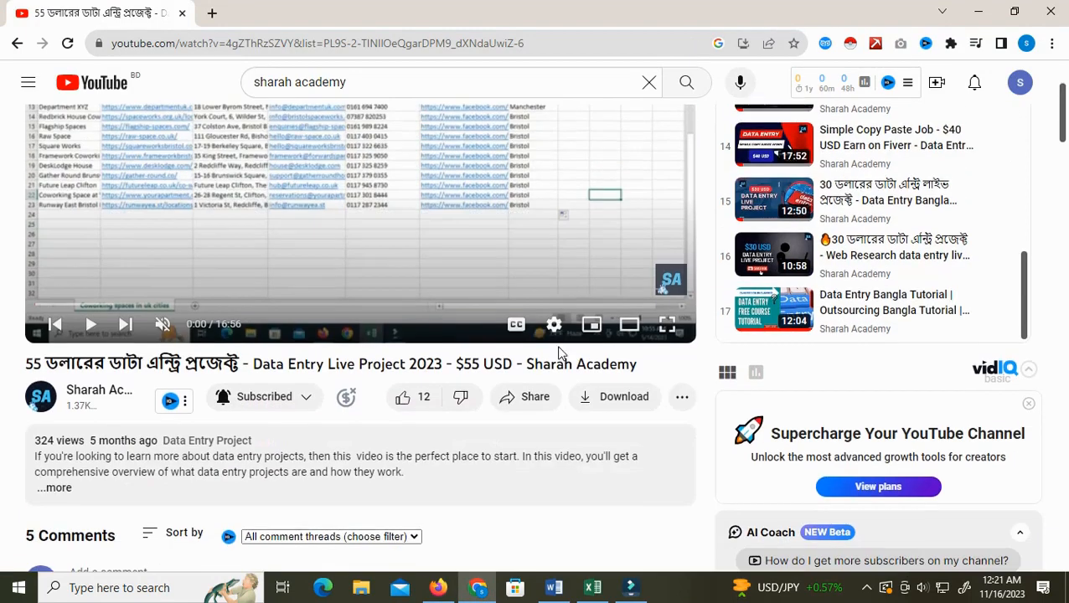
left_click(94, 397)
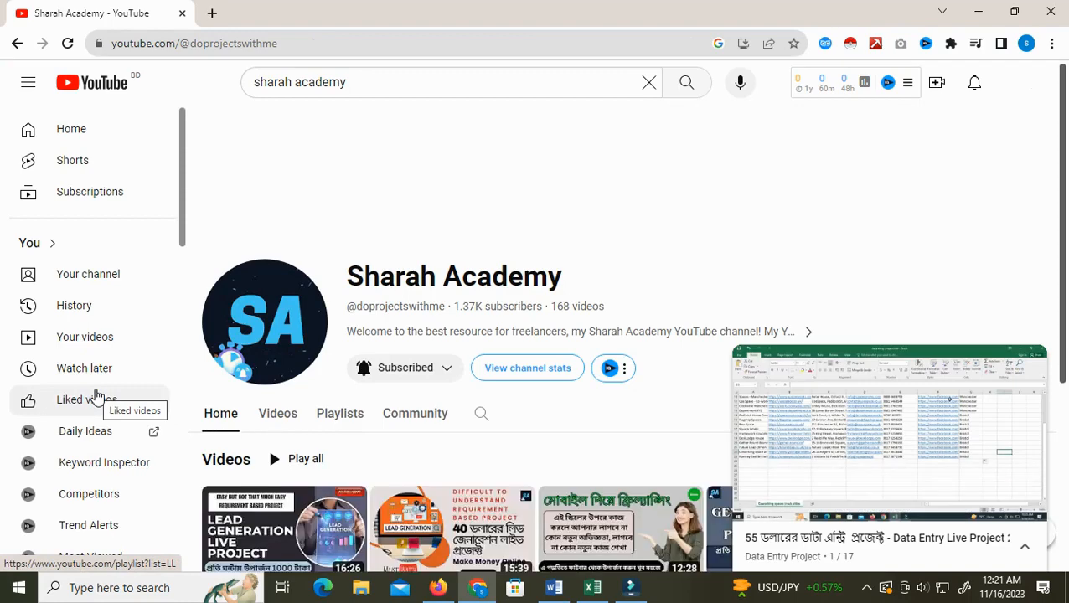
scroll(434, 452, "down", 2)
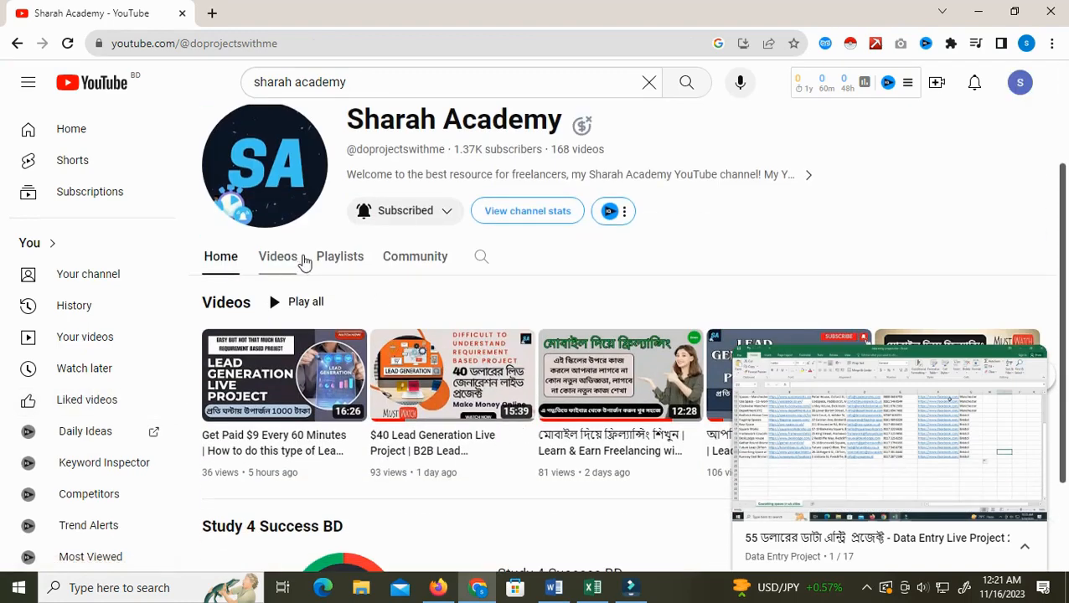
left_click(343, 261)
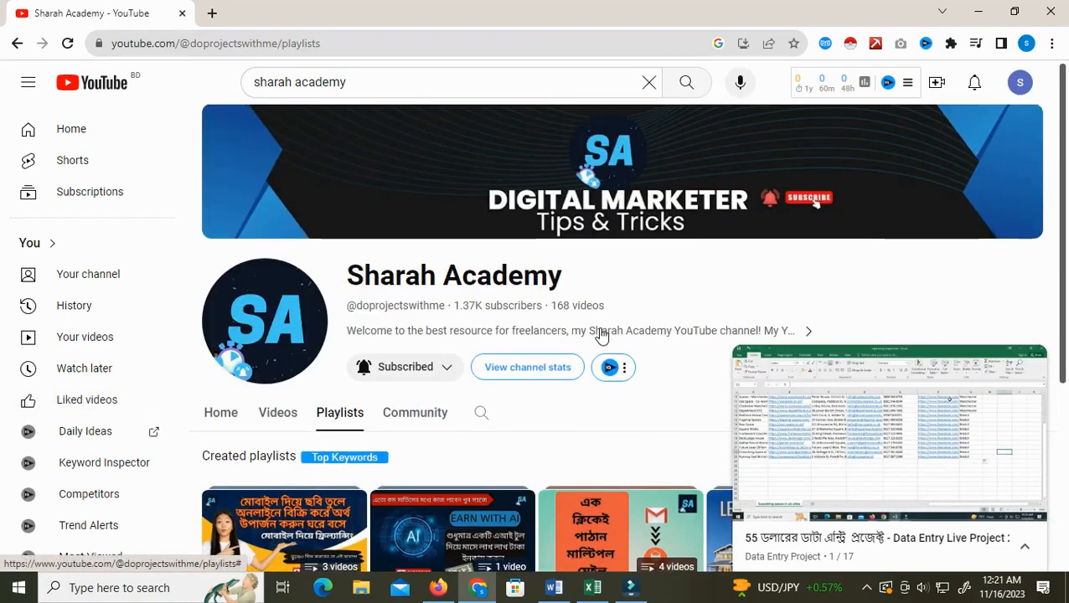
scroll(600, 334, "down", 3)
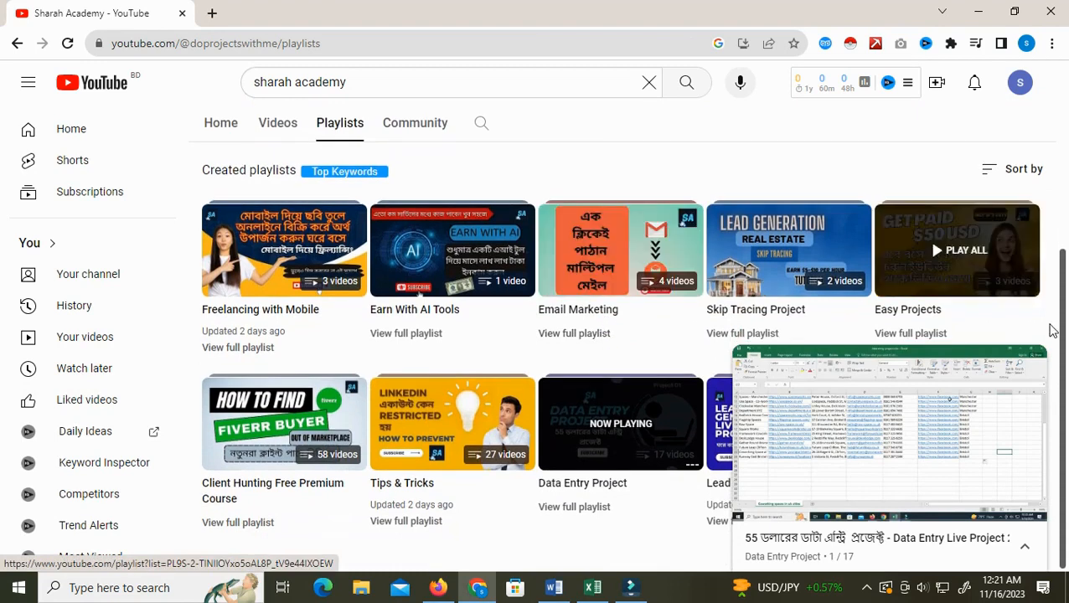
left_click(1030, 363)
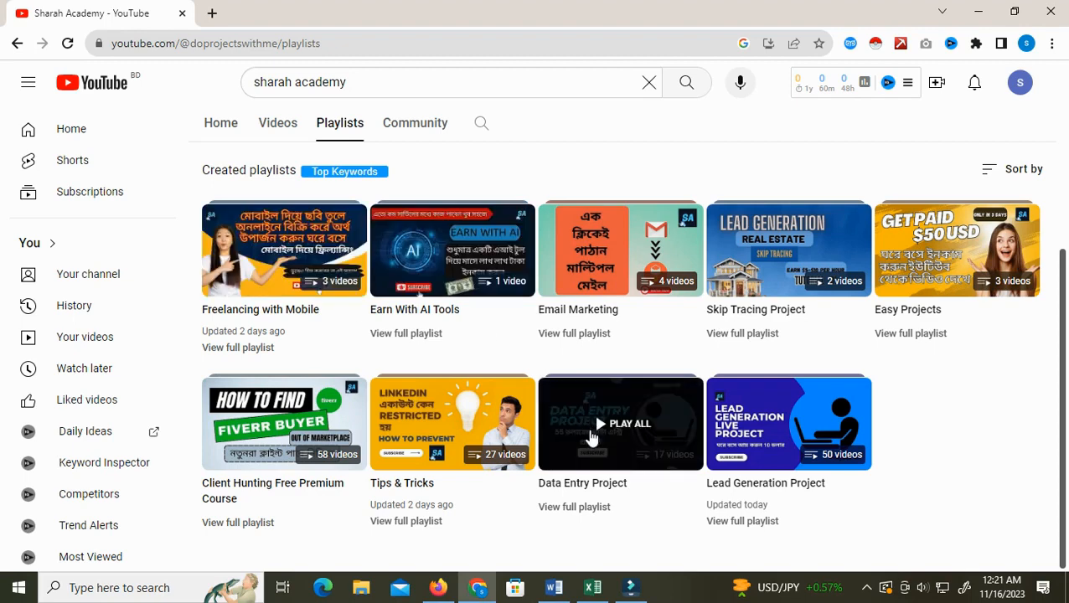
Compare the project requirements document with the address of the licensed insurance intermediaries register page
left_click(559, 597)
left_click(570, 340)
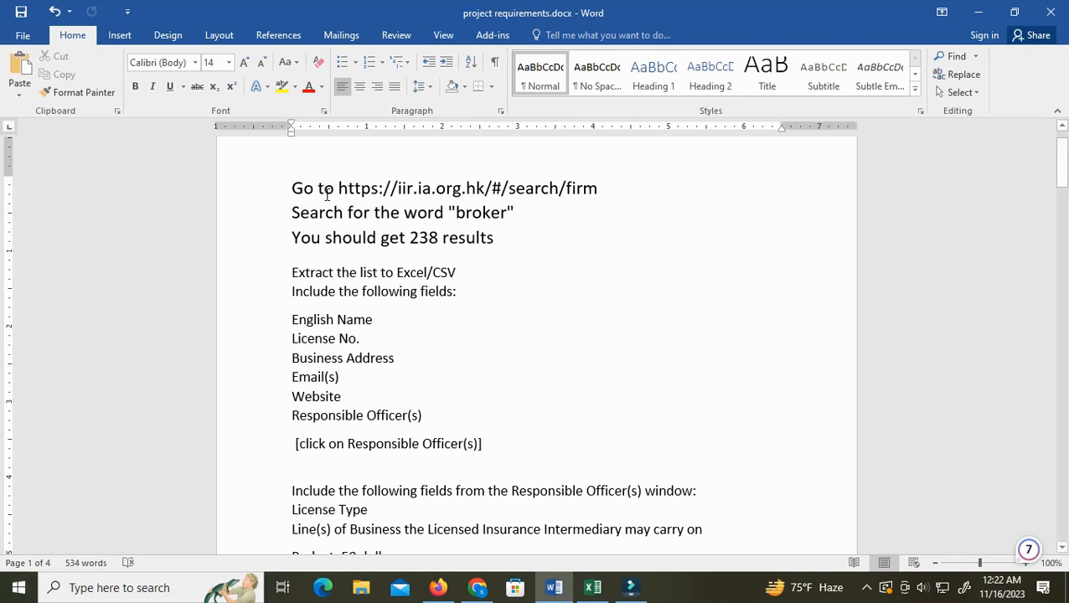
left_click(438, 587)
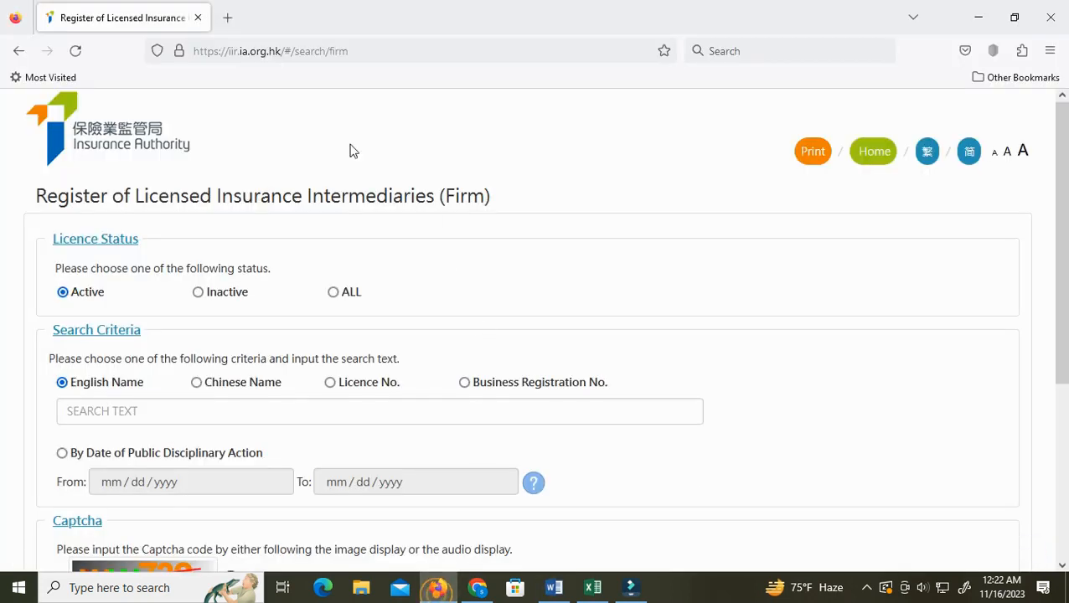
left_click(369, 52)
right_click(317, 55)
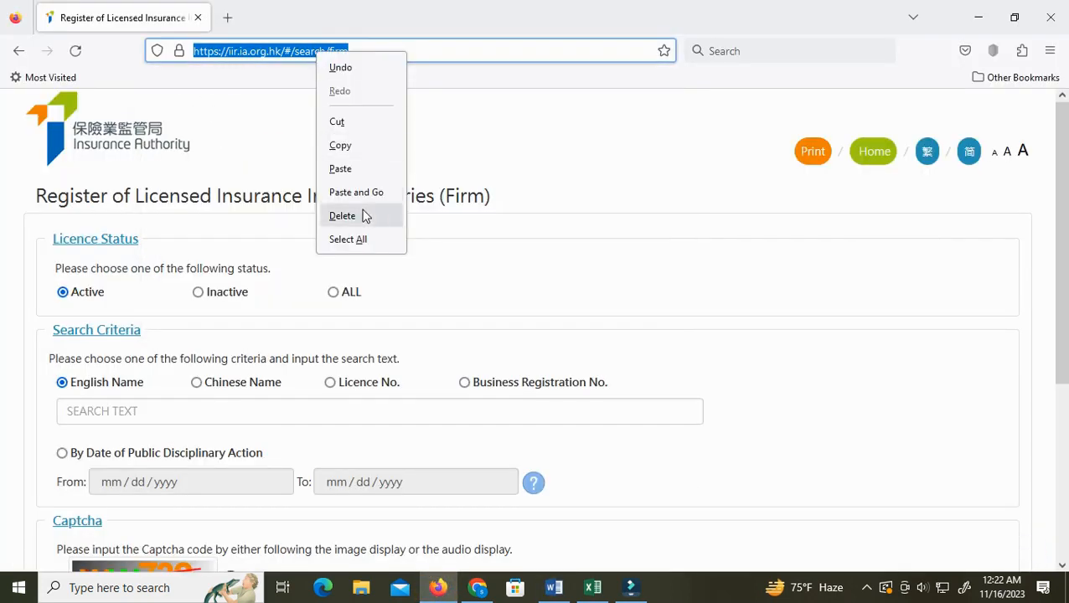
left_click(430, 49)
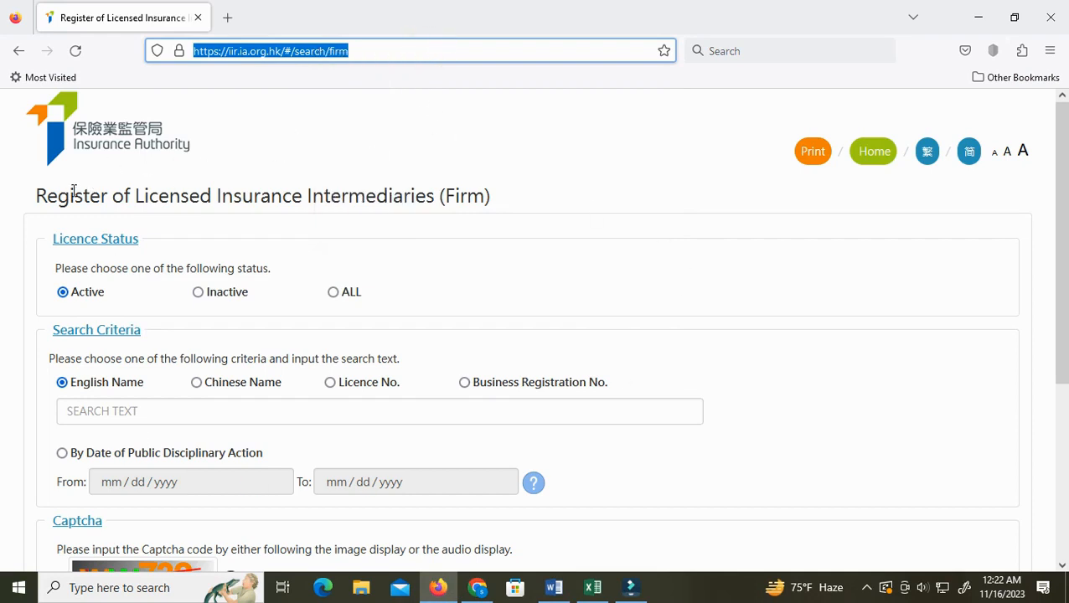
left_click(399, 111)
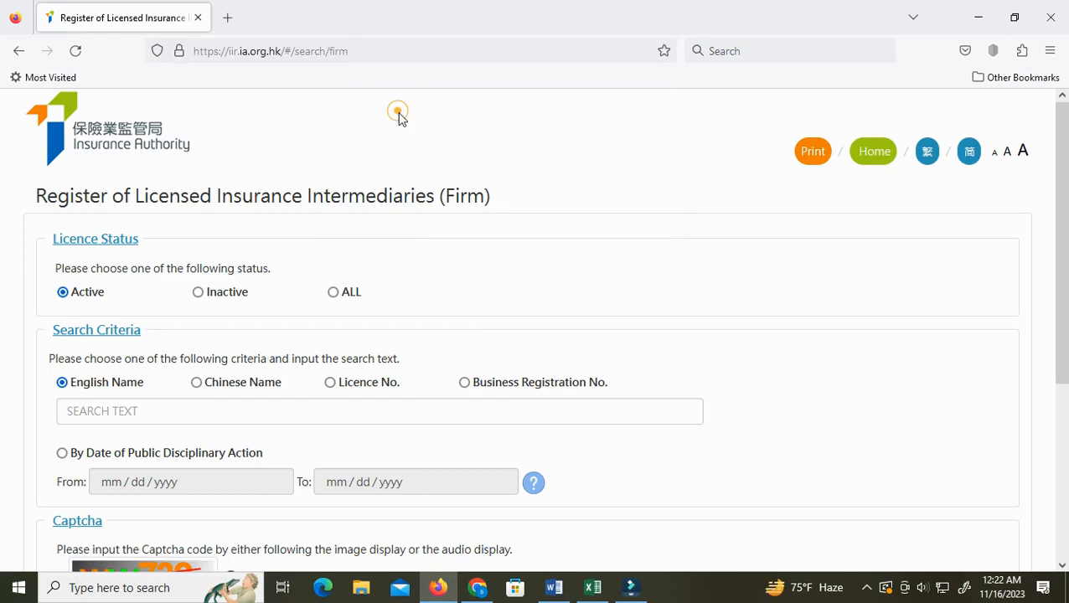
Review the search instruction line in the project requirements document
left_click(553, 587)
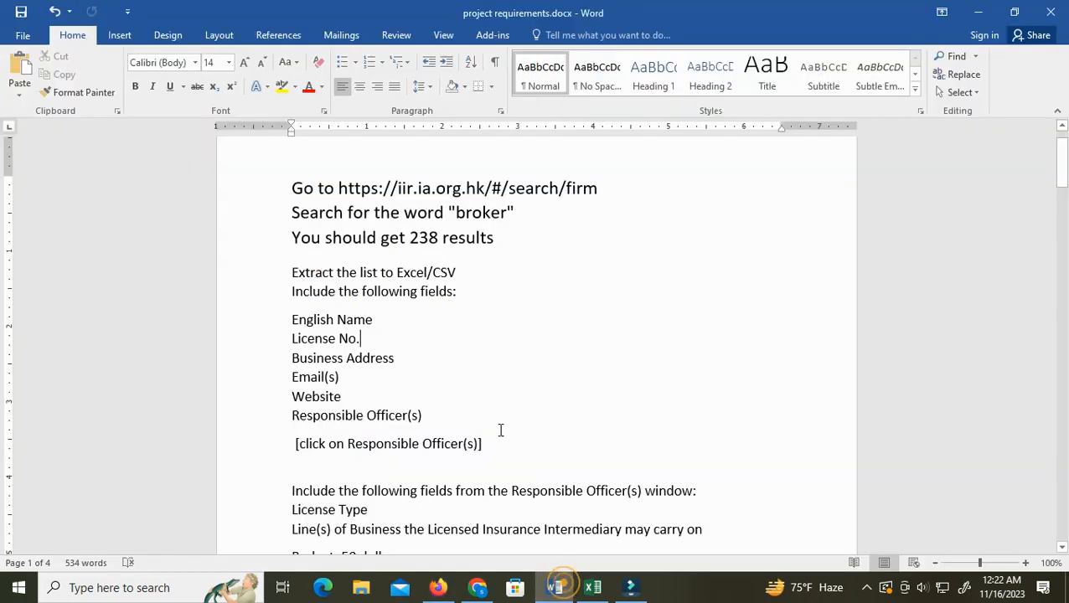
scroll(503, 421, "down", 1)
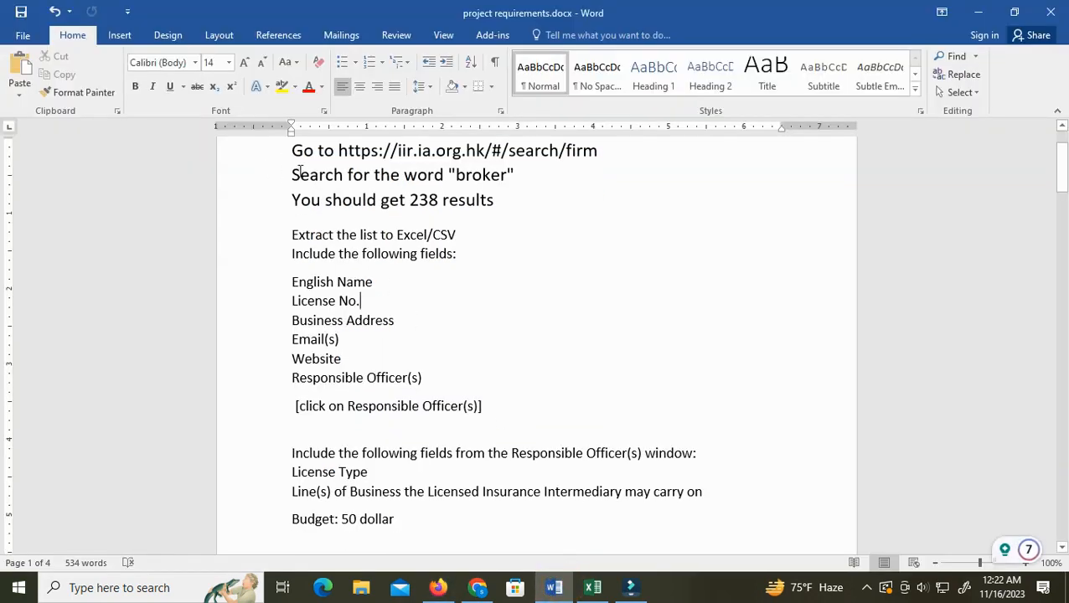
left_click_drag(292, 174, 514, 174)
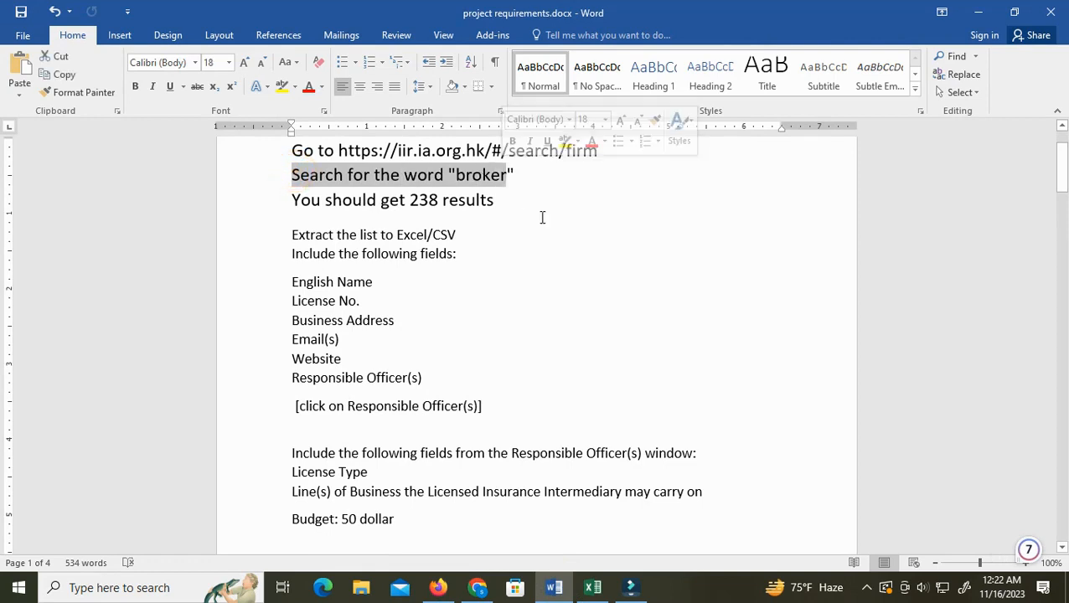
left_click(582, 225)
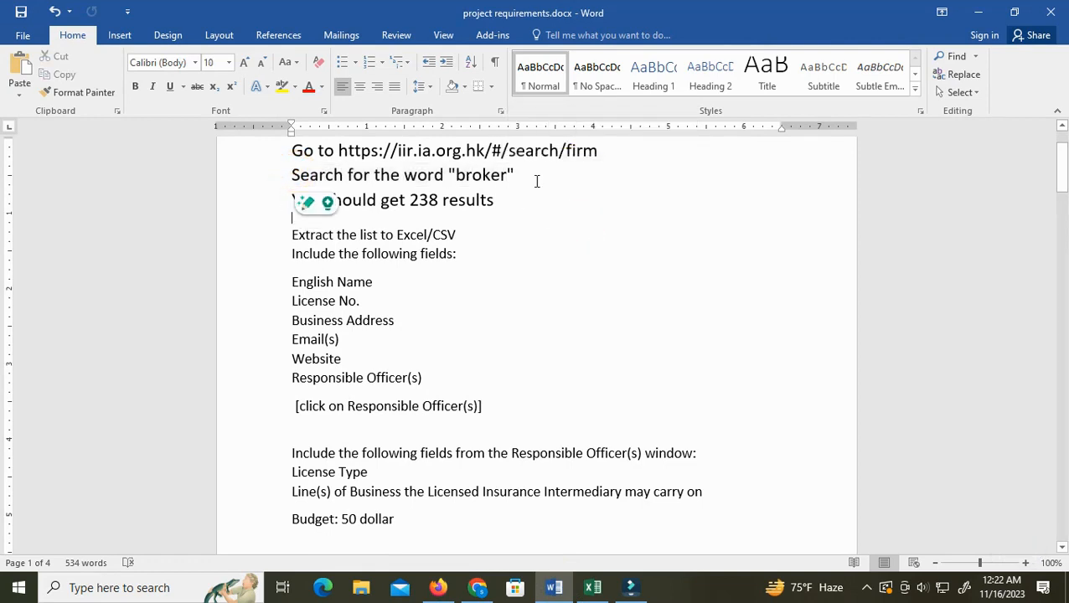
Examine the register's search form and place the cursor in the English Name search field
left_click(441, 589)
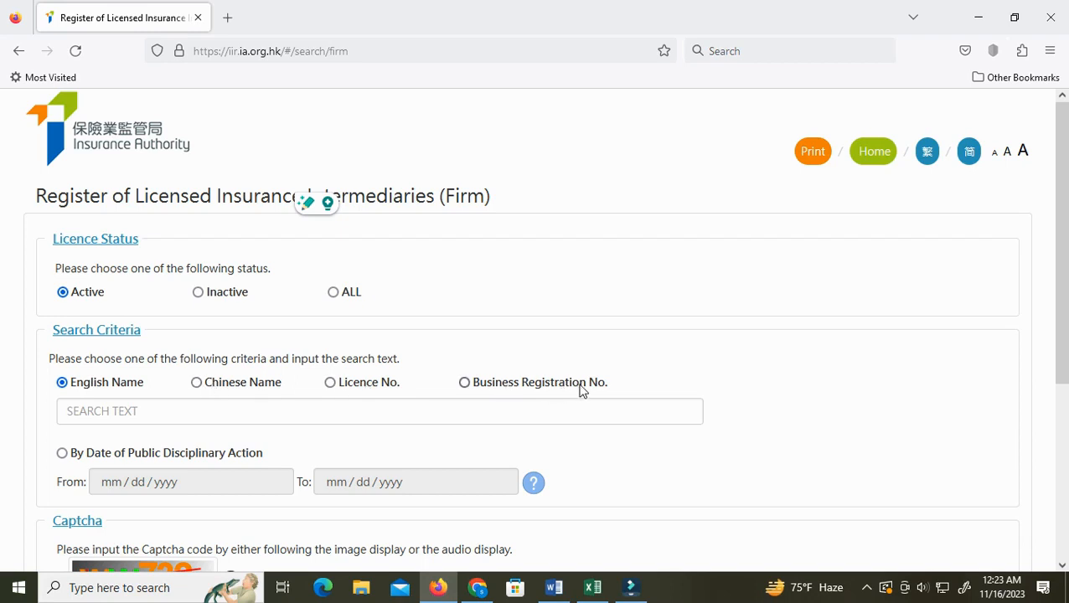
scroll(586, 388, "down", 1)
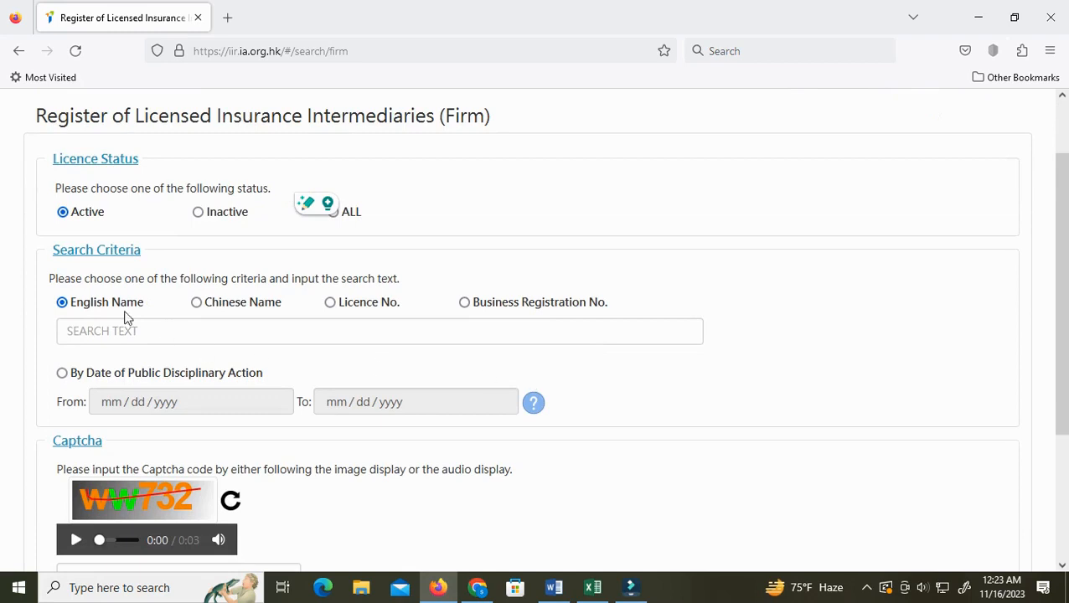
scroll(304, 443, "down", 2)
scroll(303, 442, "up", 4)
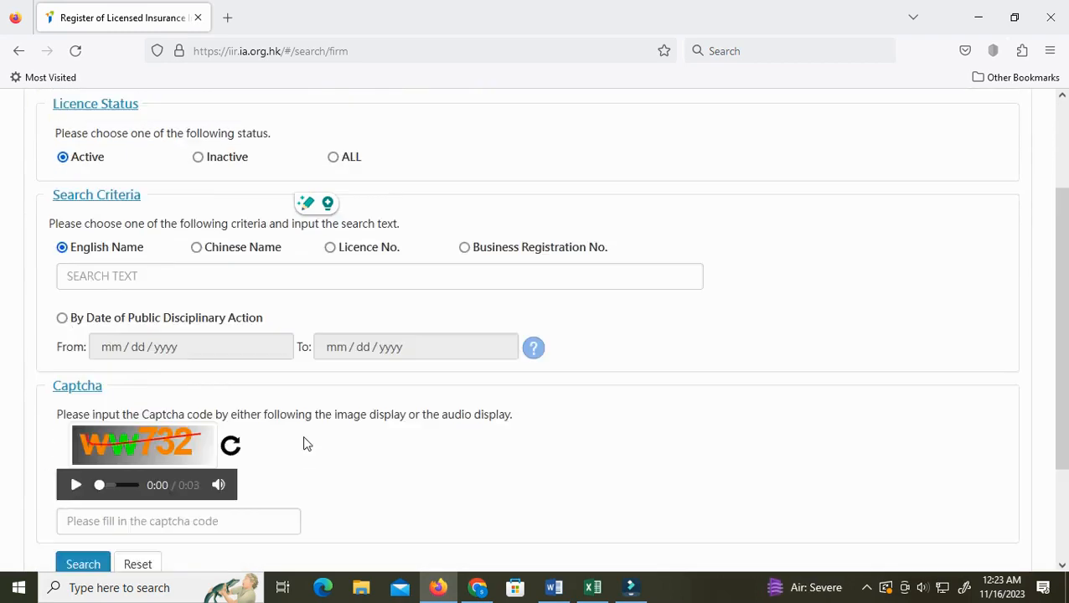
left_click(553, 587)
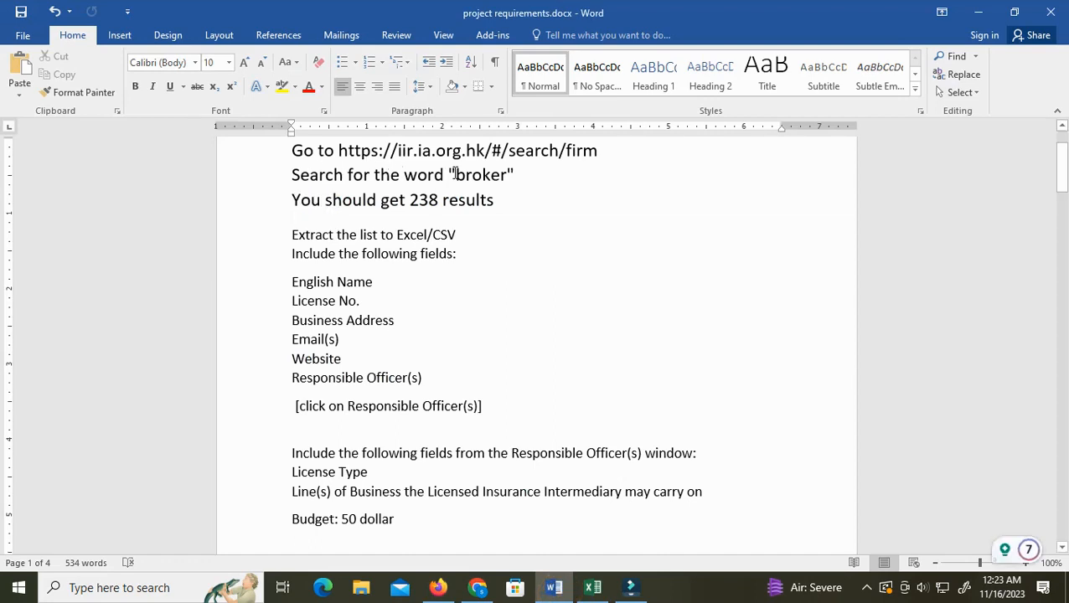
left_click(438, 587)
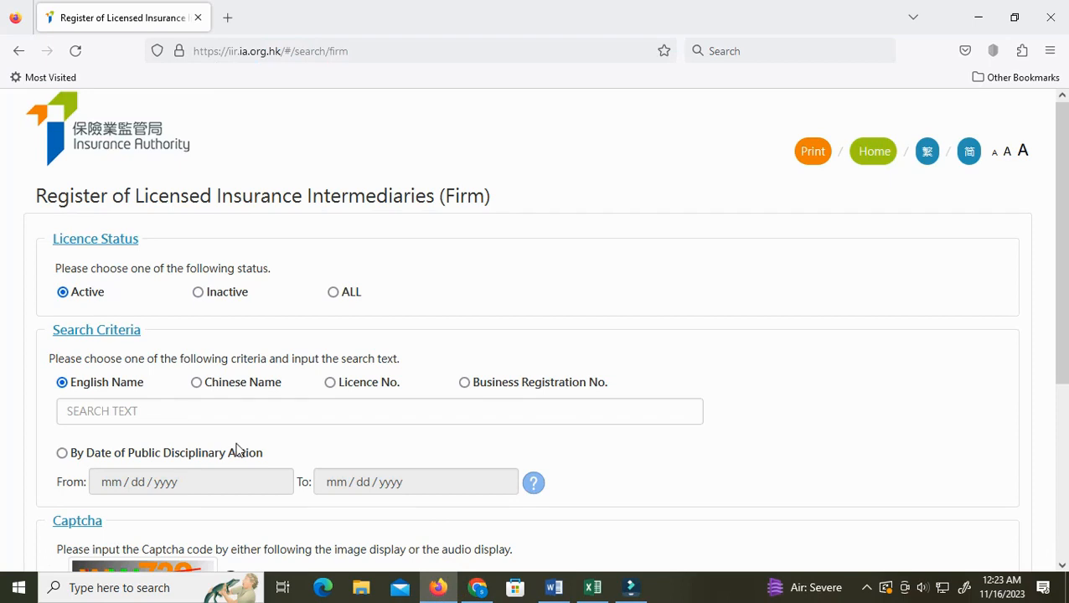
scroll(235, 444, "down", 5)
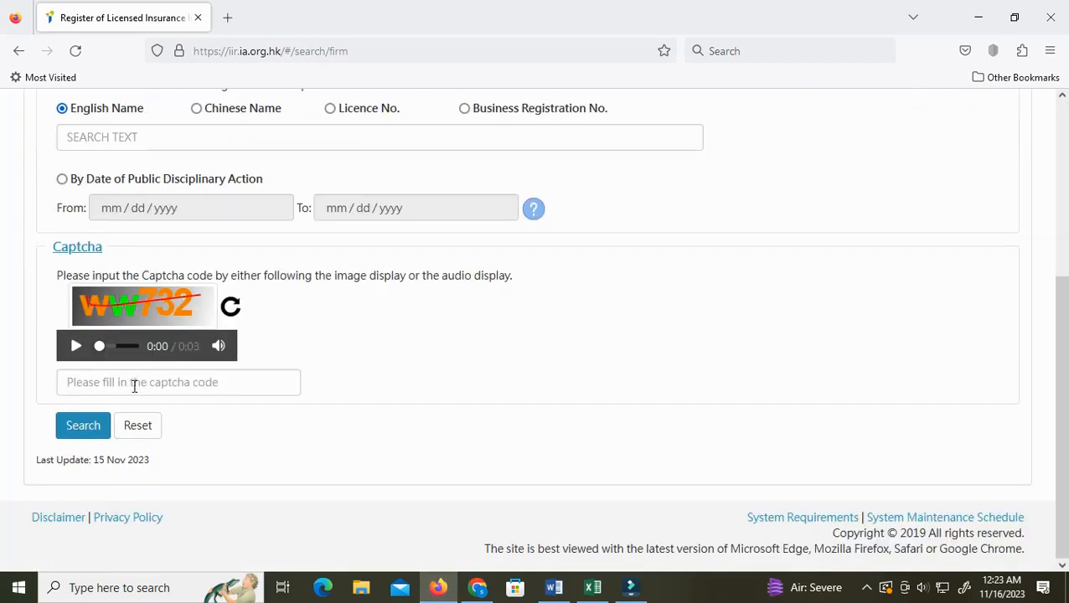
scroll(211, 284, "up", 2)
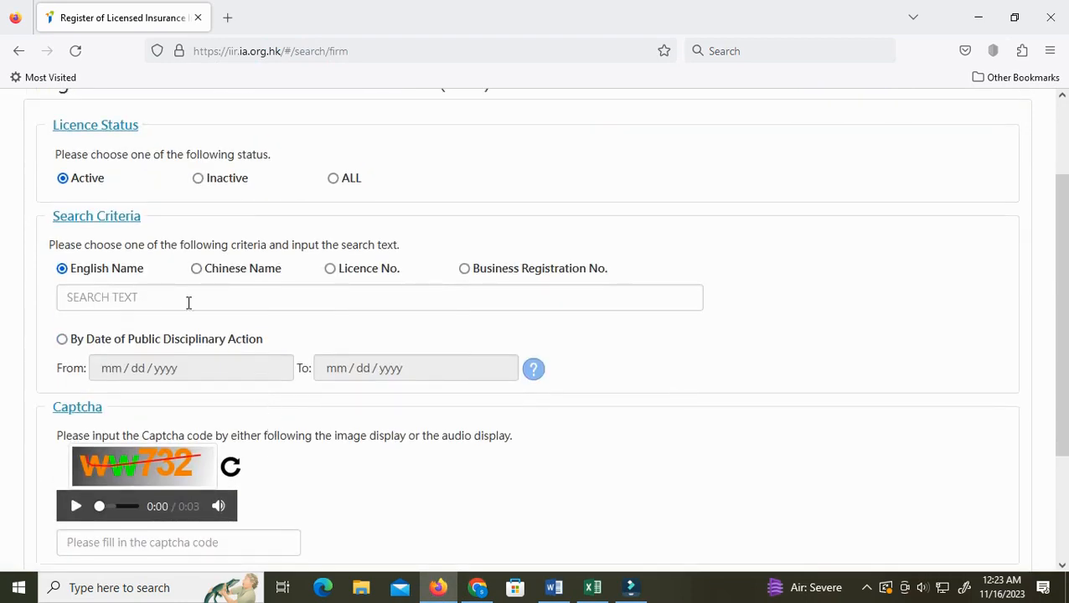
left_click(95, 296)
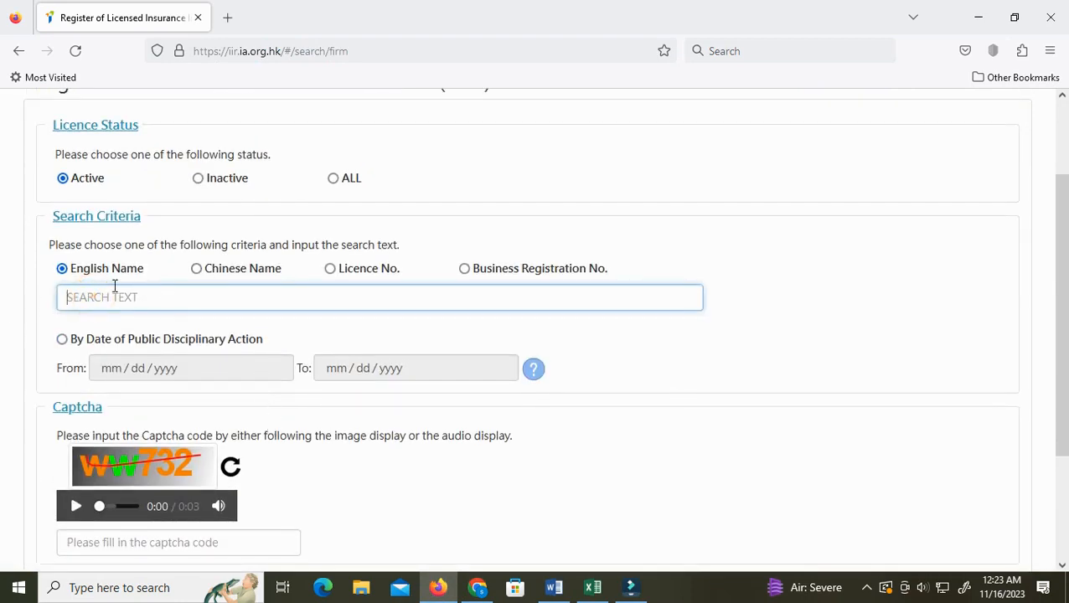
Copy the word broker from the requirements document
left_click(557, 590)
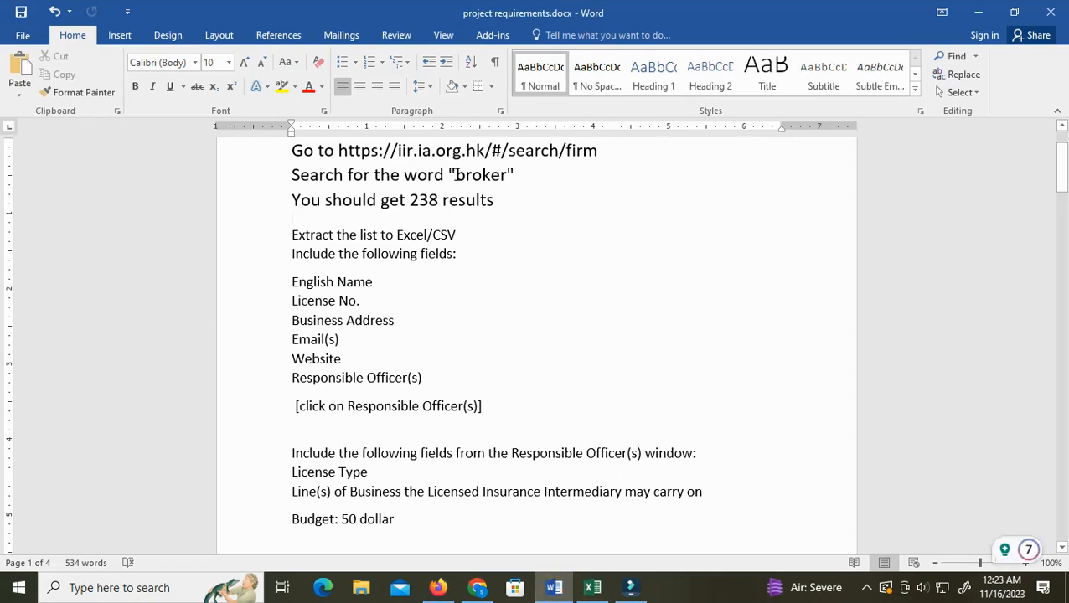
left_click_drag(456, 174, 505, 176)
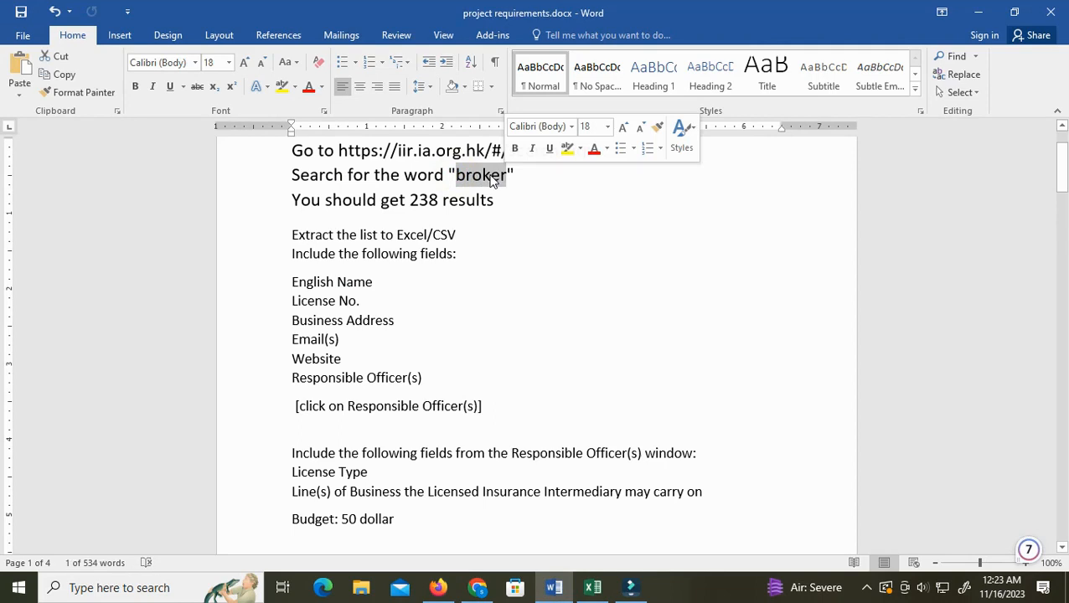
left_click(437, 587)
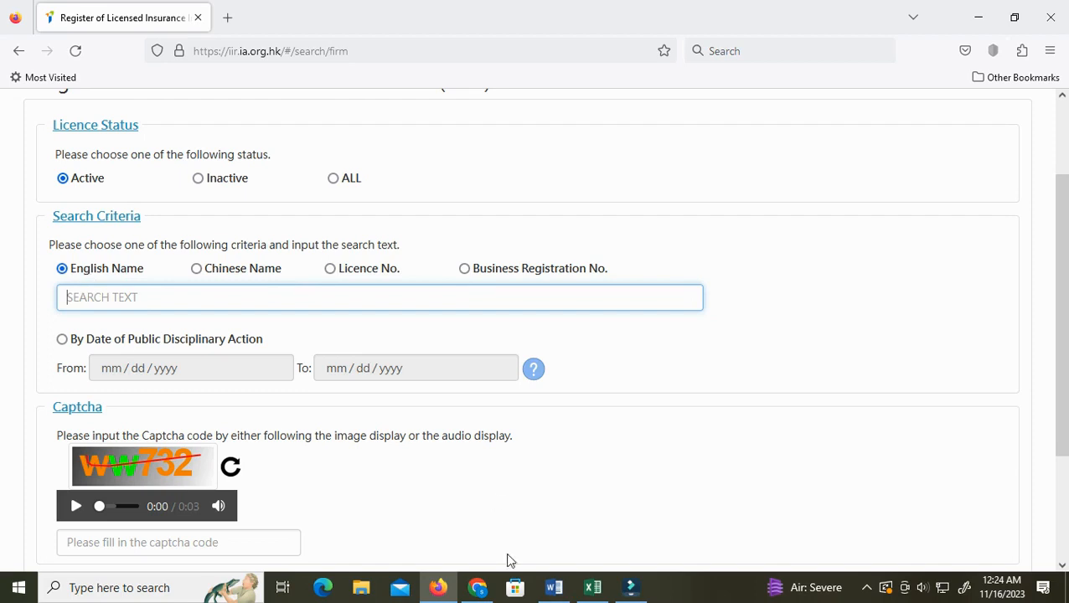
left_click(554, 587)
left_click(474, 175)
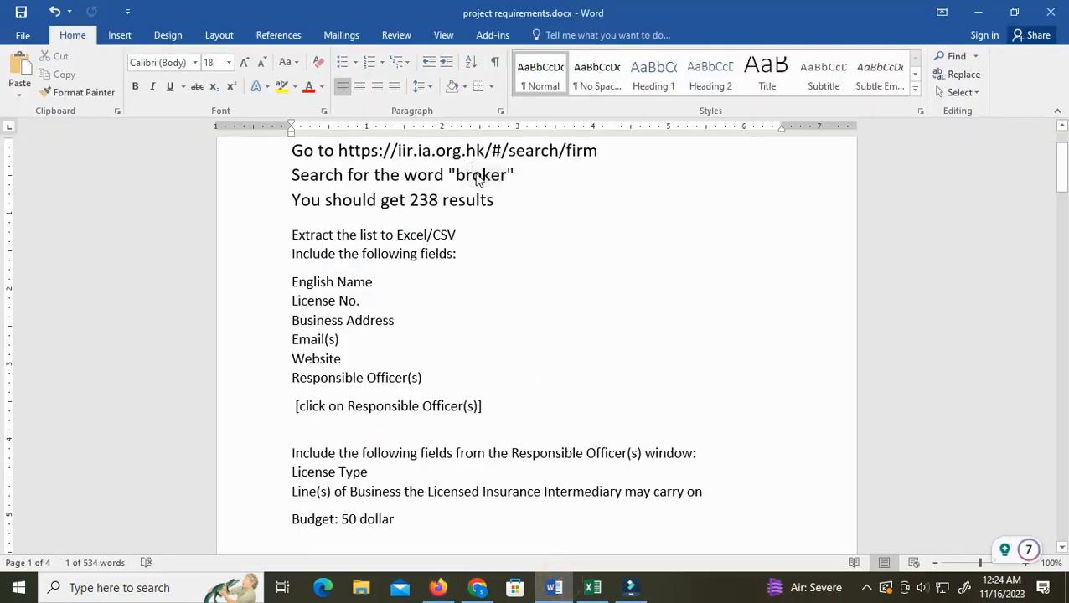
double_click(469, 175)
right_click(470, 173)
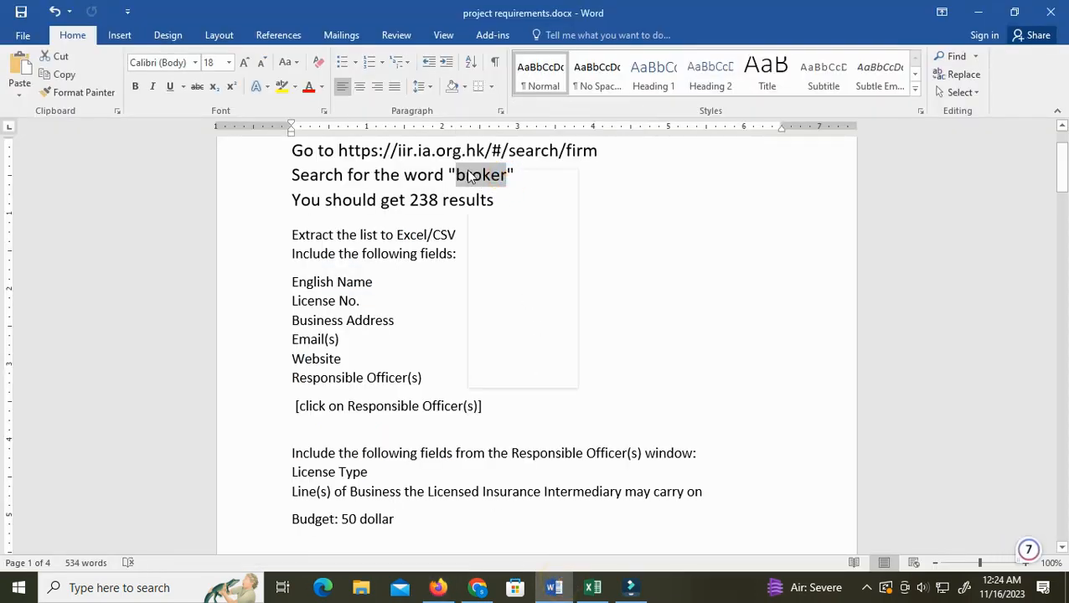
left_click(499, 199)
Paste the word broker into the English Name search field of the register
left_click(438, 587)
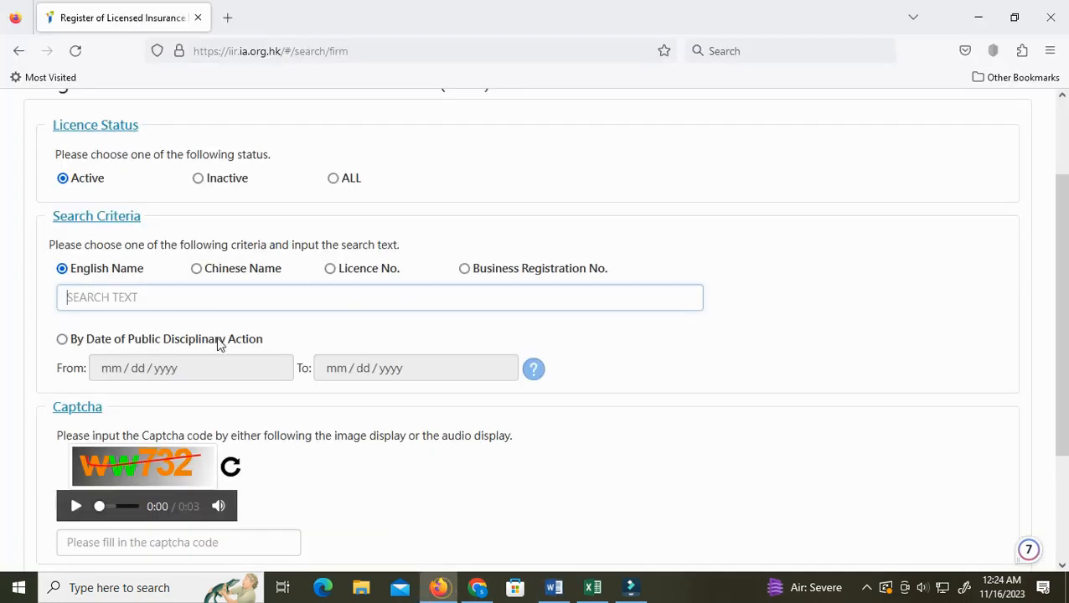
right_click(111, 295)
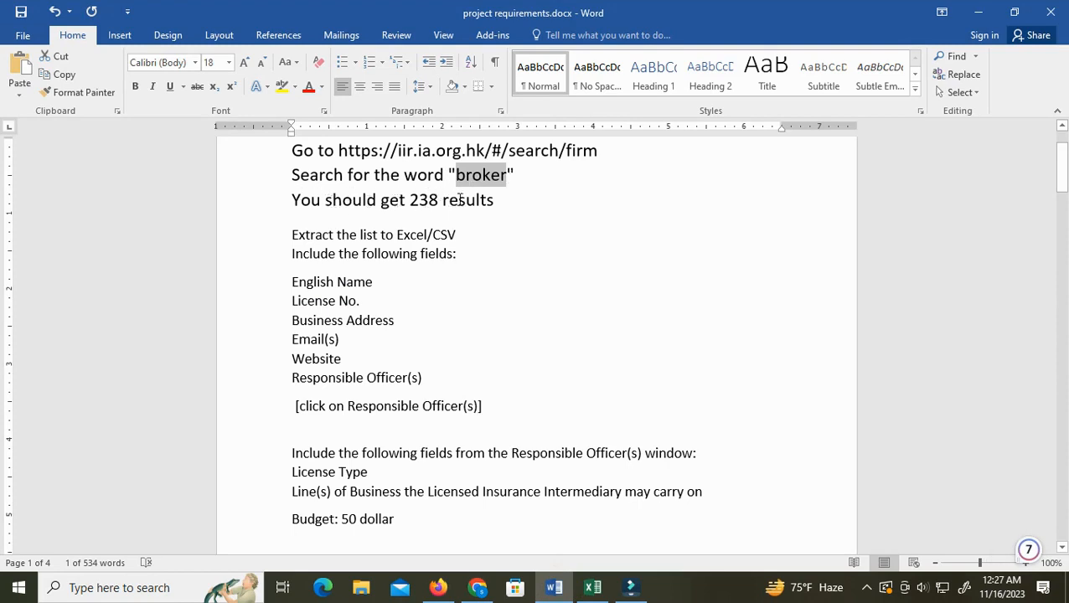
left_click(438, 588)
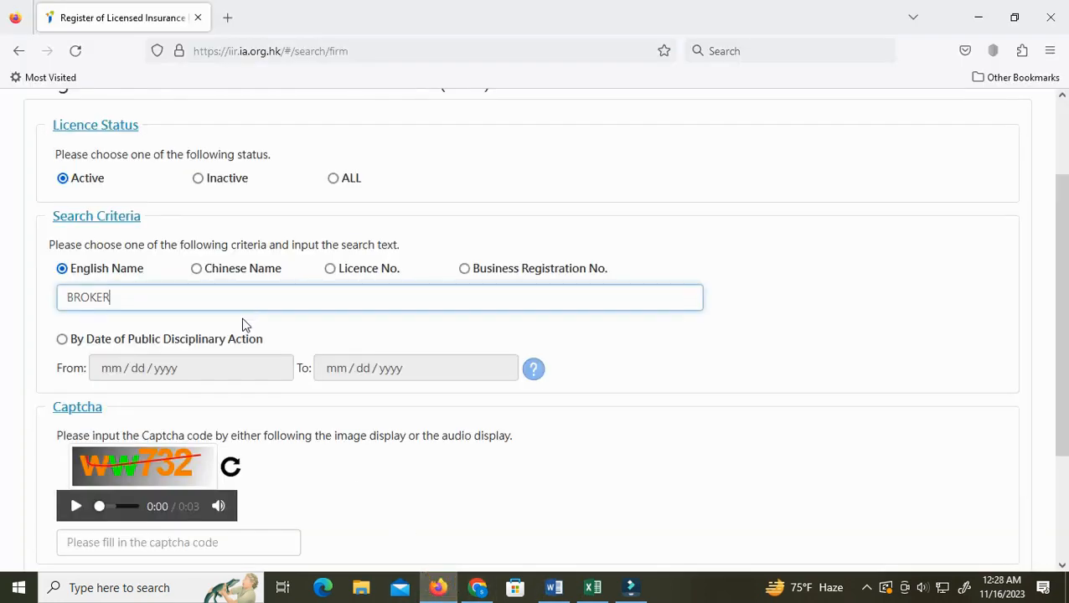
Fill in the captcha code shown on the form and run the search
scroll(210, 446, "down", 3)
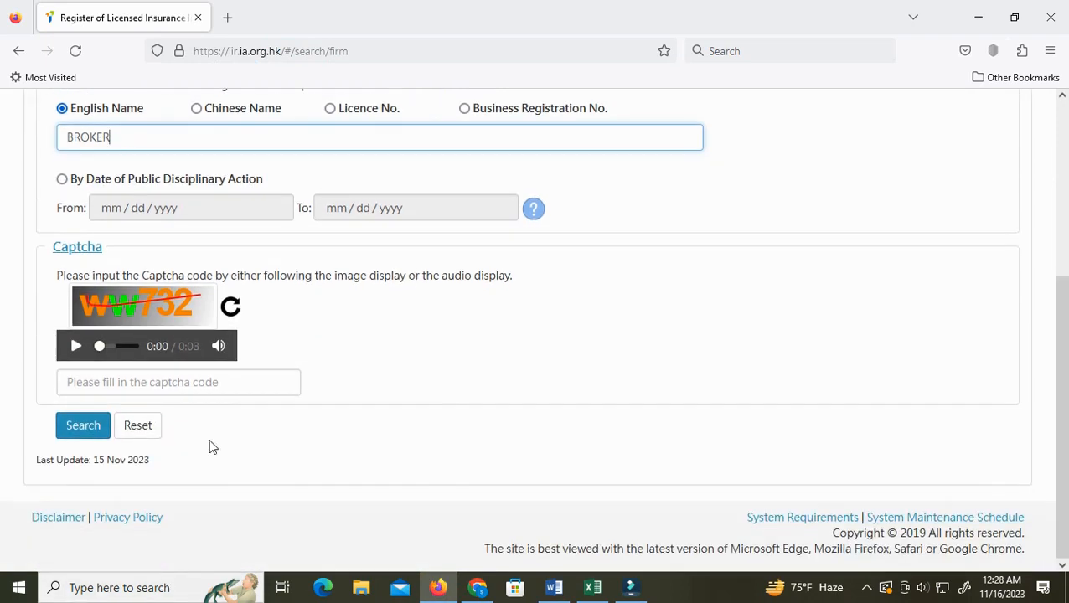
left_click(117, 383)
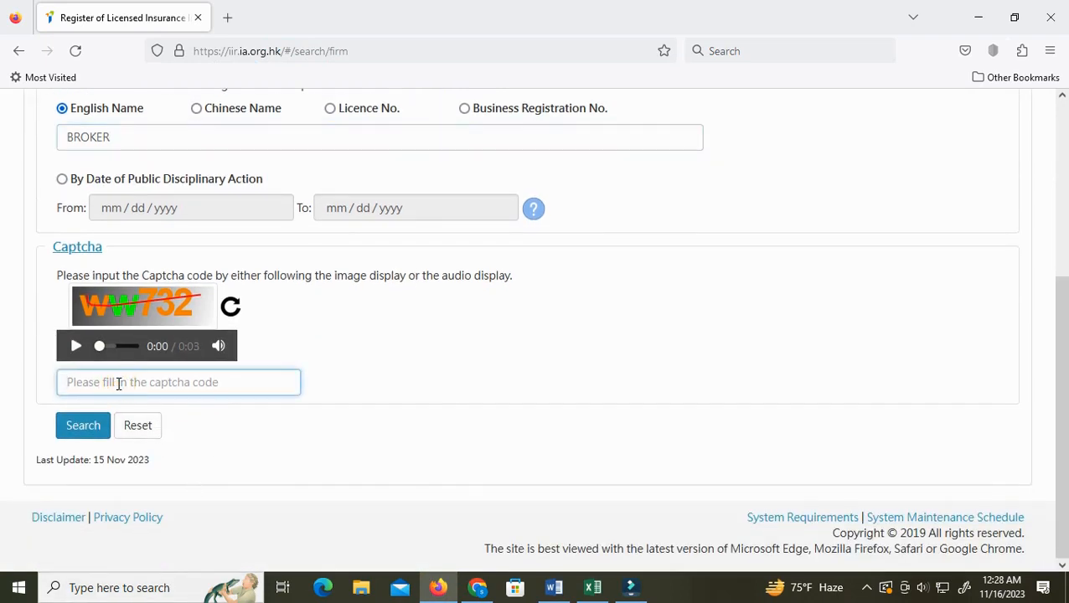
type("ww732")
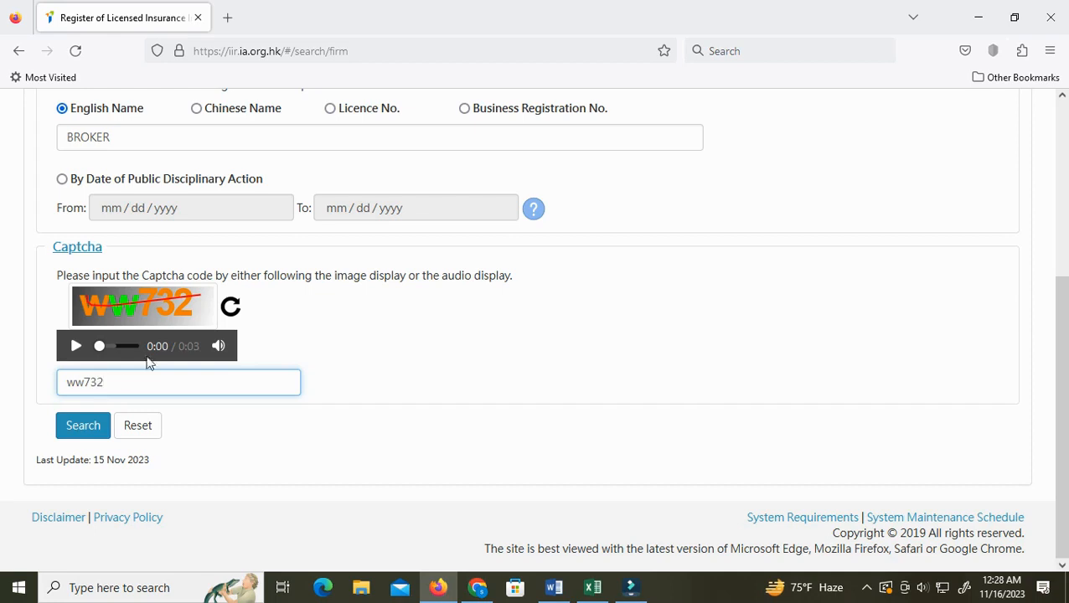
left_click(79, 424)
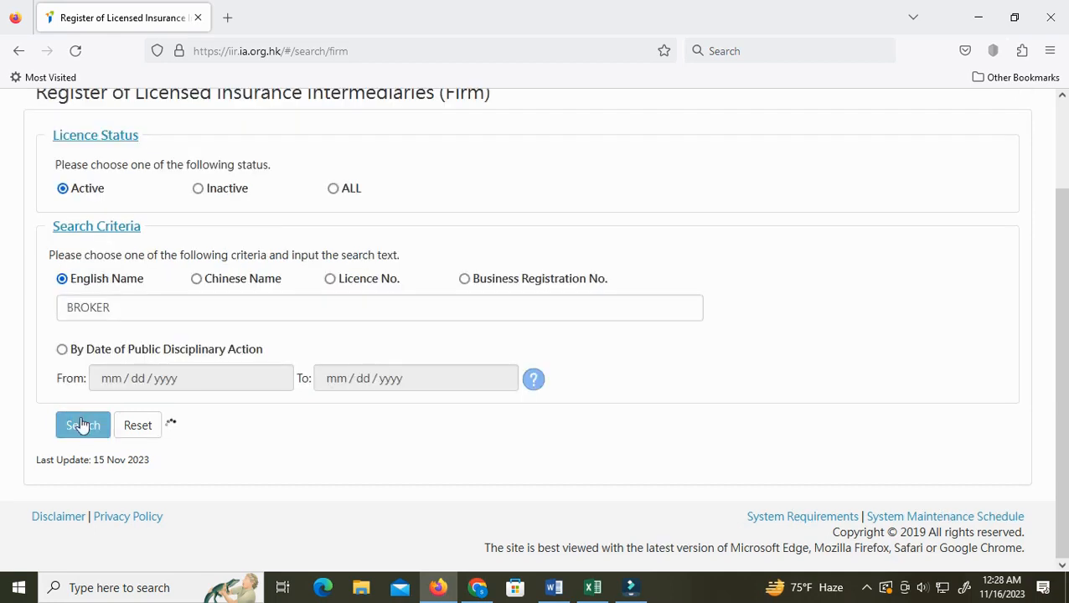
Check the search result total against the requirements document and the empty Excel worksheet
scroll(183, 431, "down", 3)
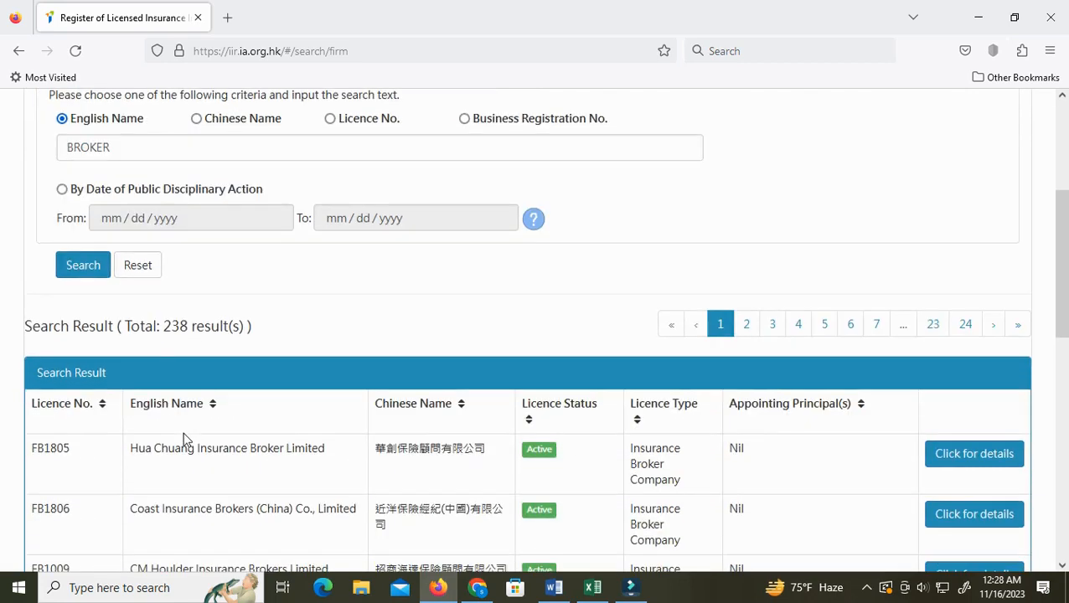
left_click_drag(171, 322, 228, 325)
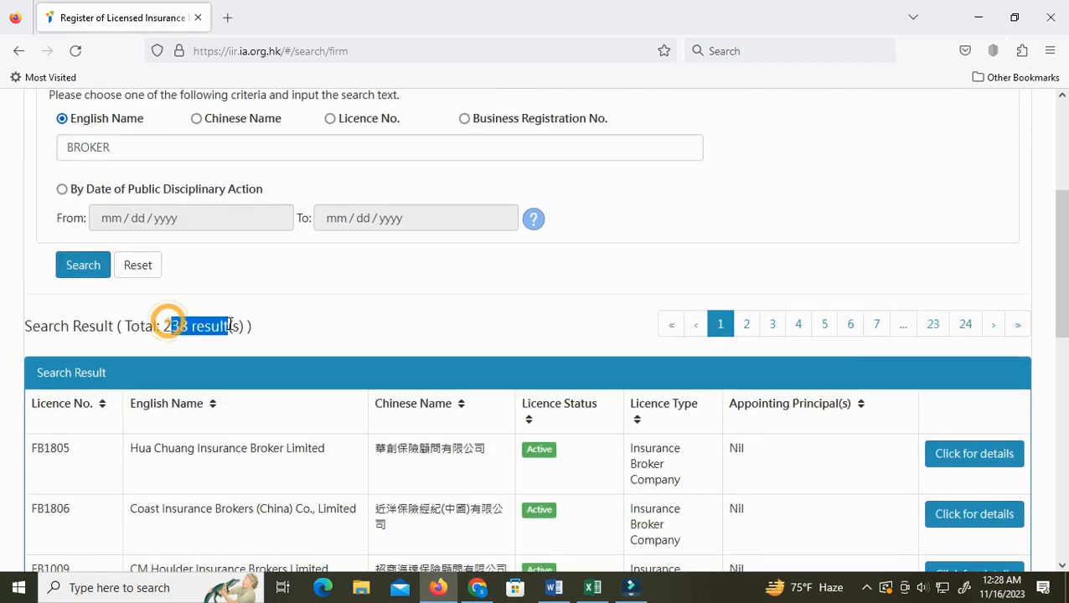
left_click(556, 589)
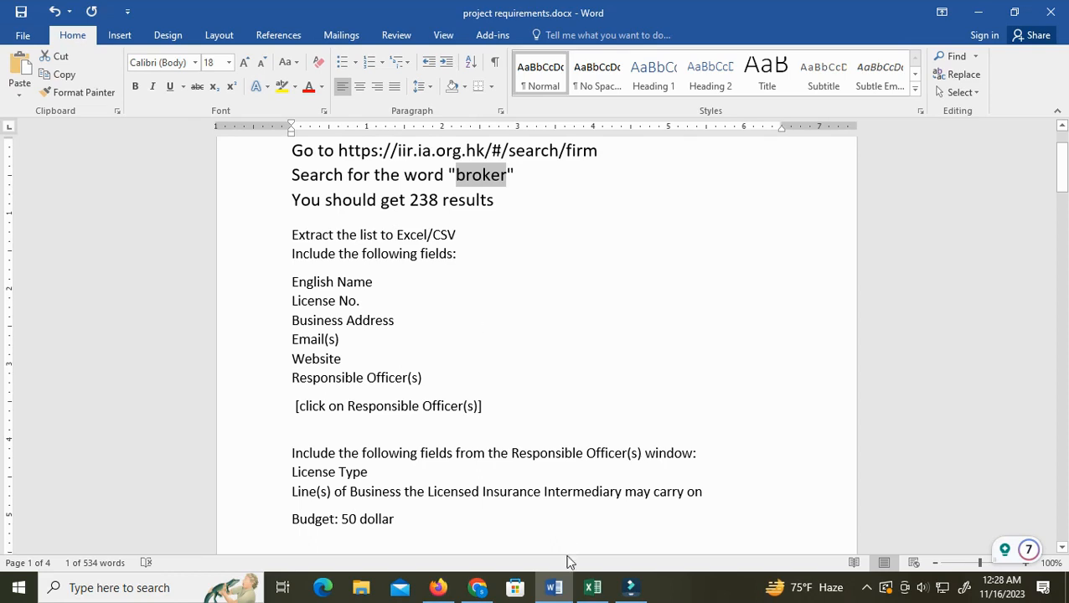
left_click(592, 588)
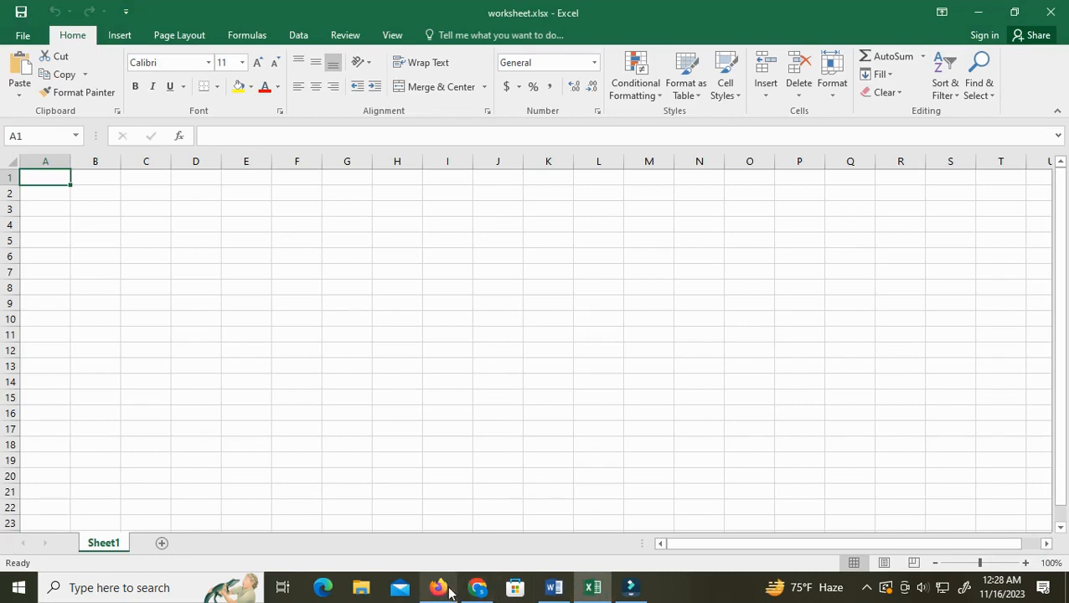
left_click(552, 588)
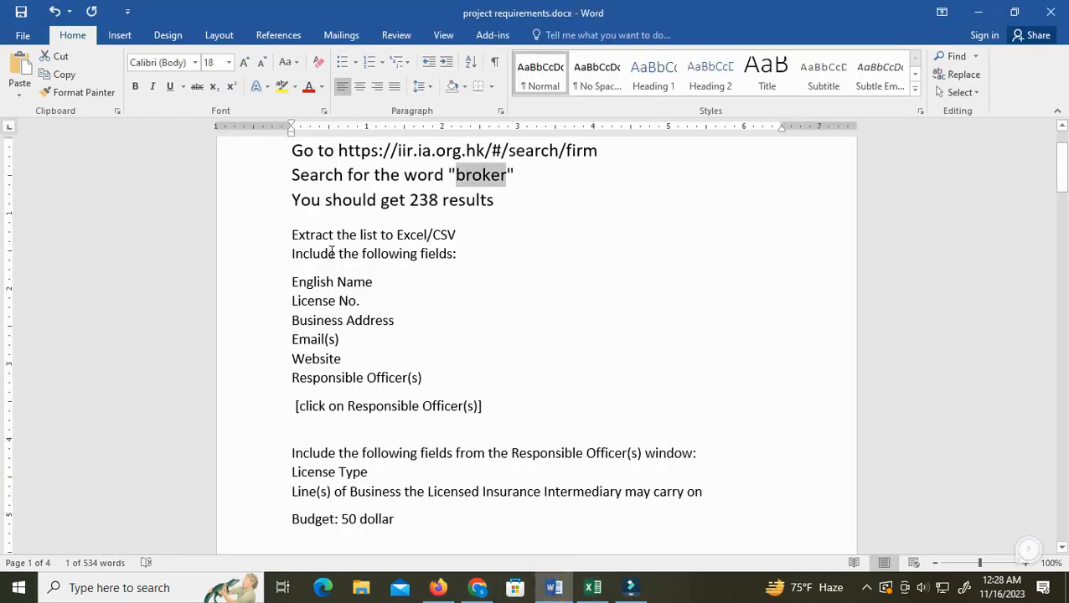
left_click(588, 584)
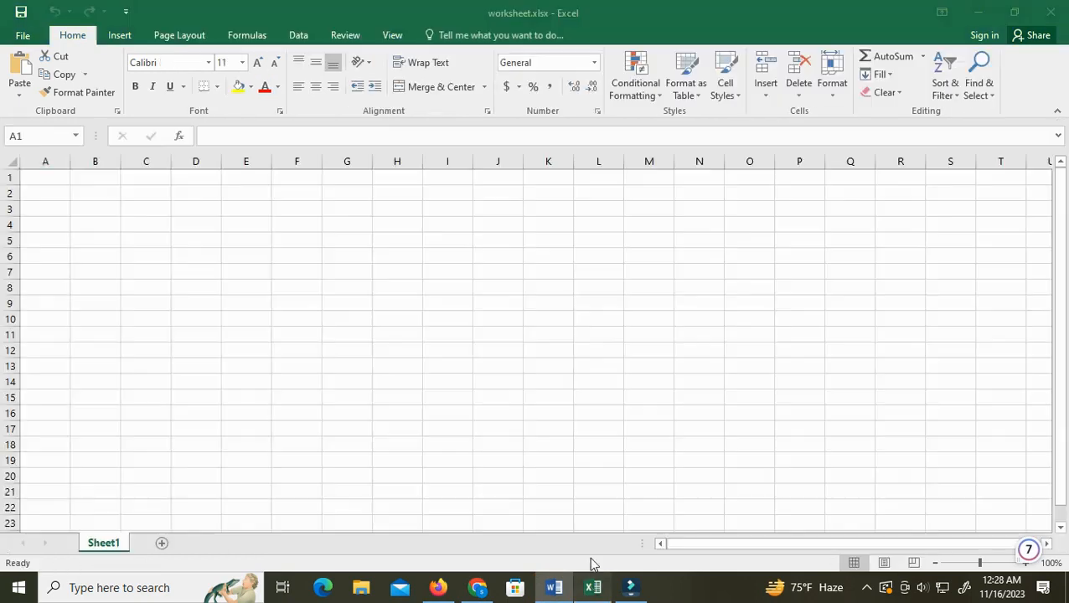
left_click(439, 588)
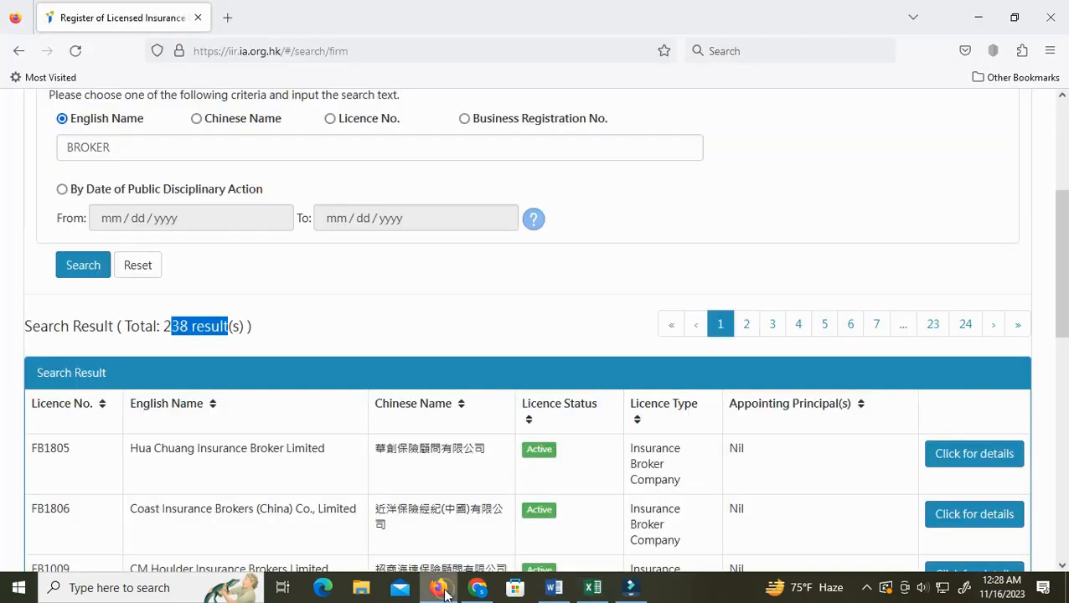
left_click(552, 587)
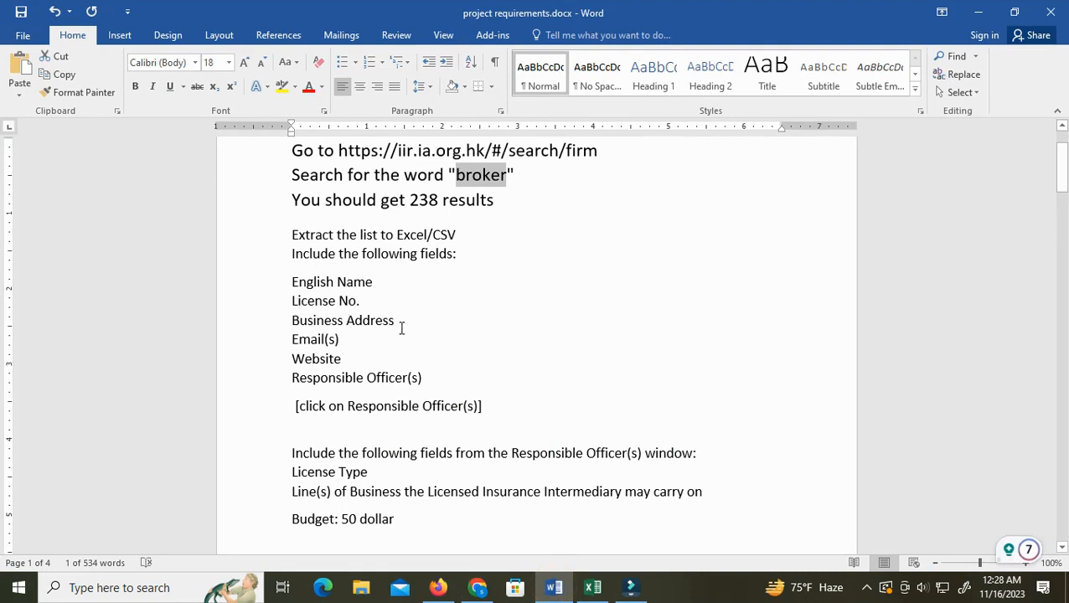
left_click(437, 587)
Open the details window for the first result, Hua Chuang Insurance Broker Limited
scroll(402, 421, "down", 2)
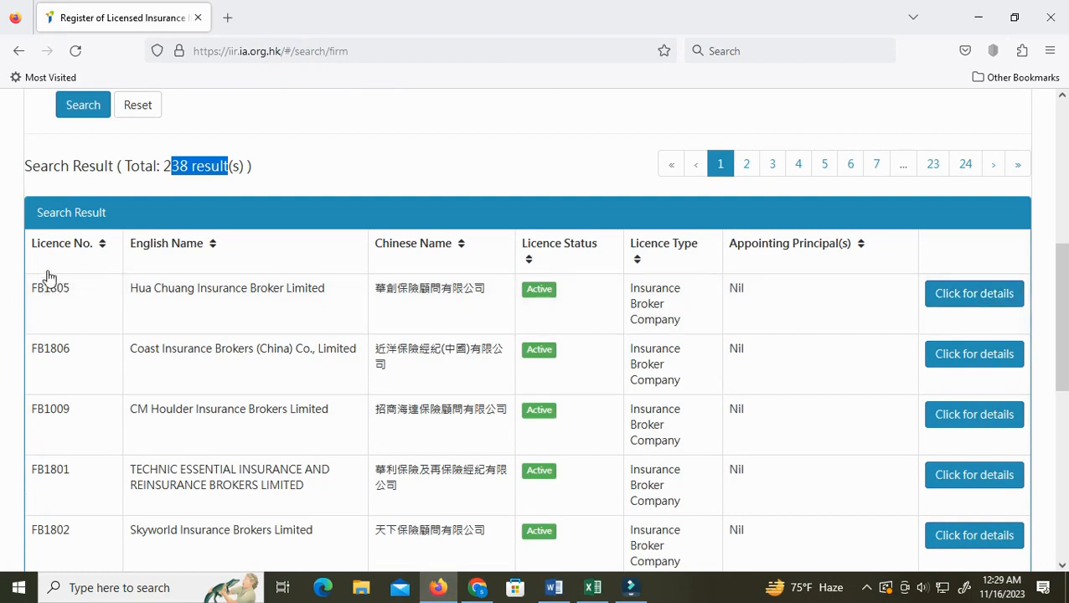
left_click(962, 295)
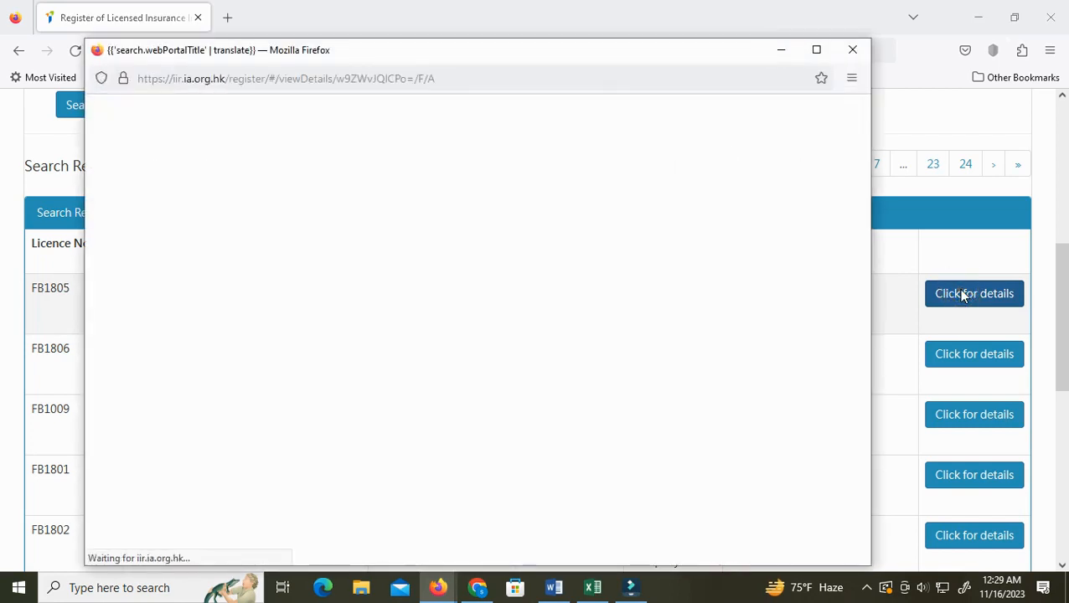
scroll(442, 339, "down", 2)
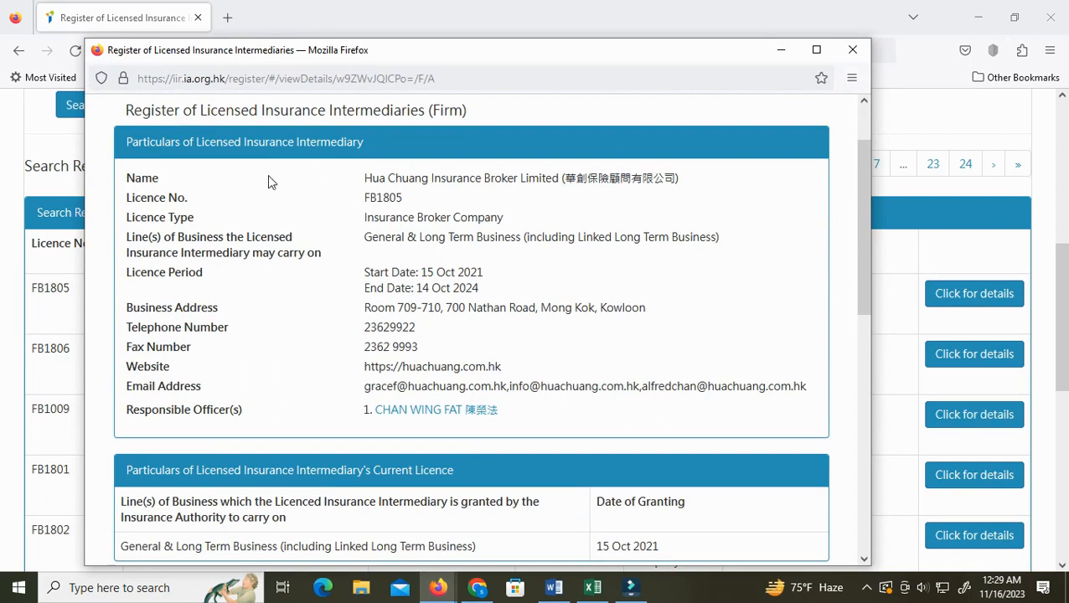
Select the firm's English name in the details window after rereading the requirements list
left_click(554, 587)
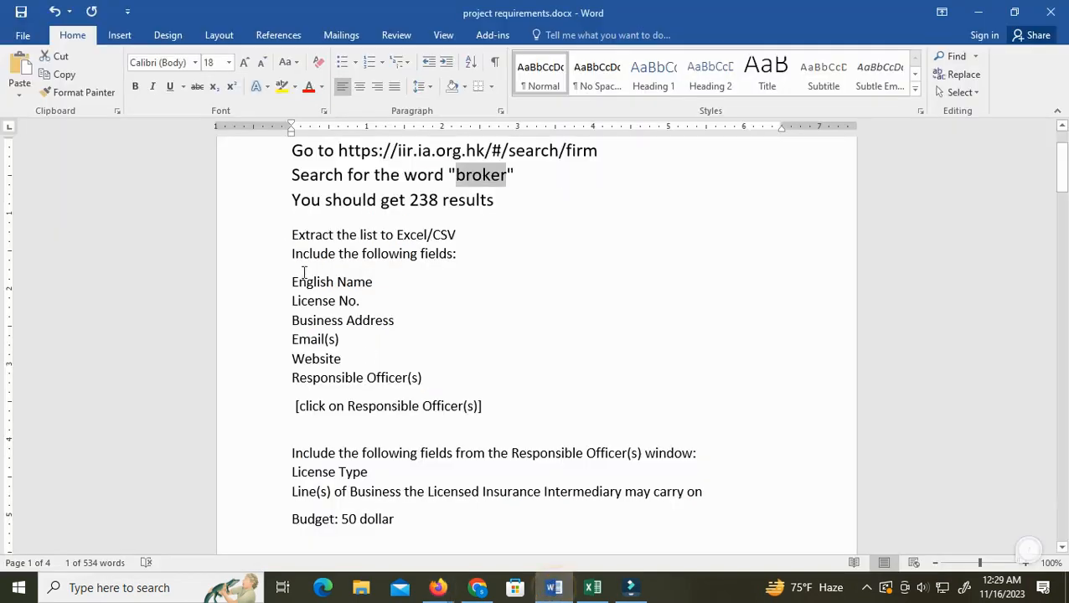
mouse_move(439, 587)
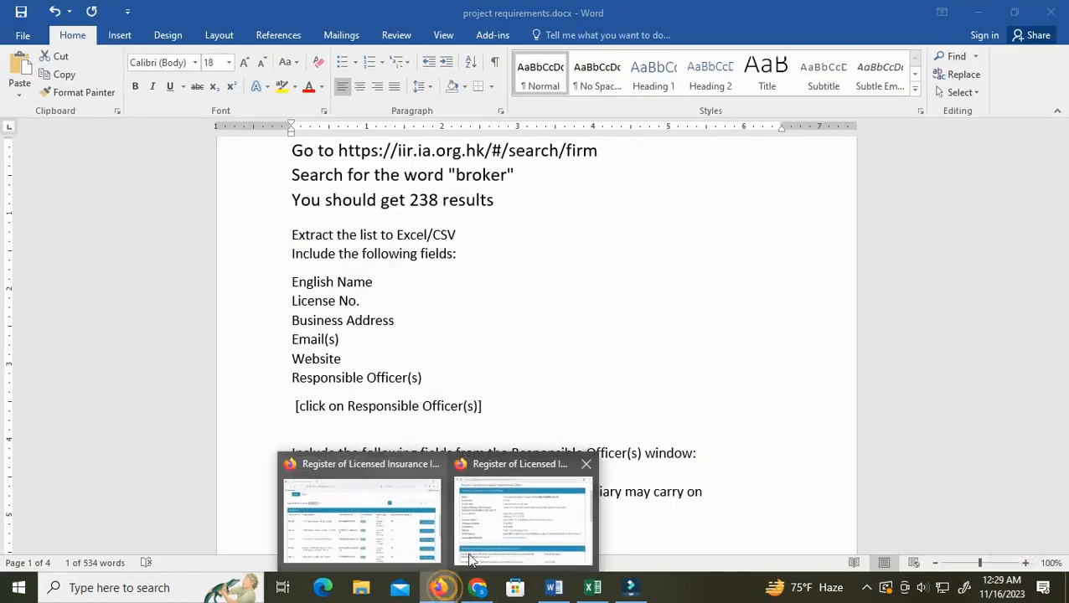
left_click(498, 512)
left_click_drag(365, 178, 563, 178)
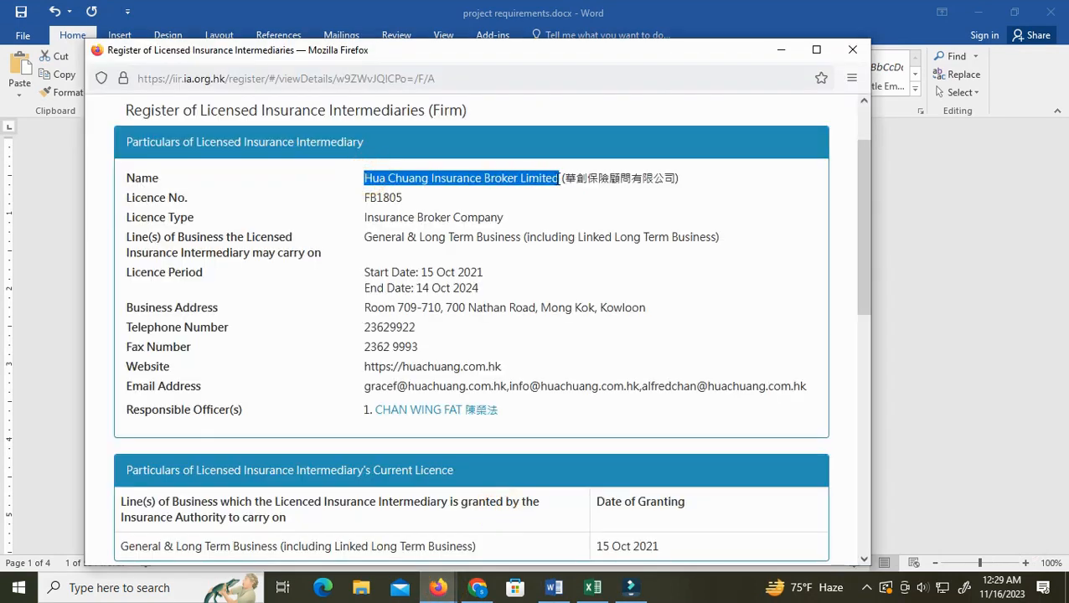
Select the licence number FB1805 in the details window
left_click(554, 587)
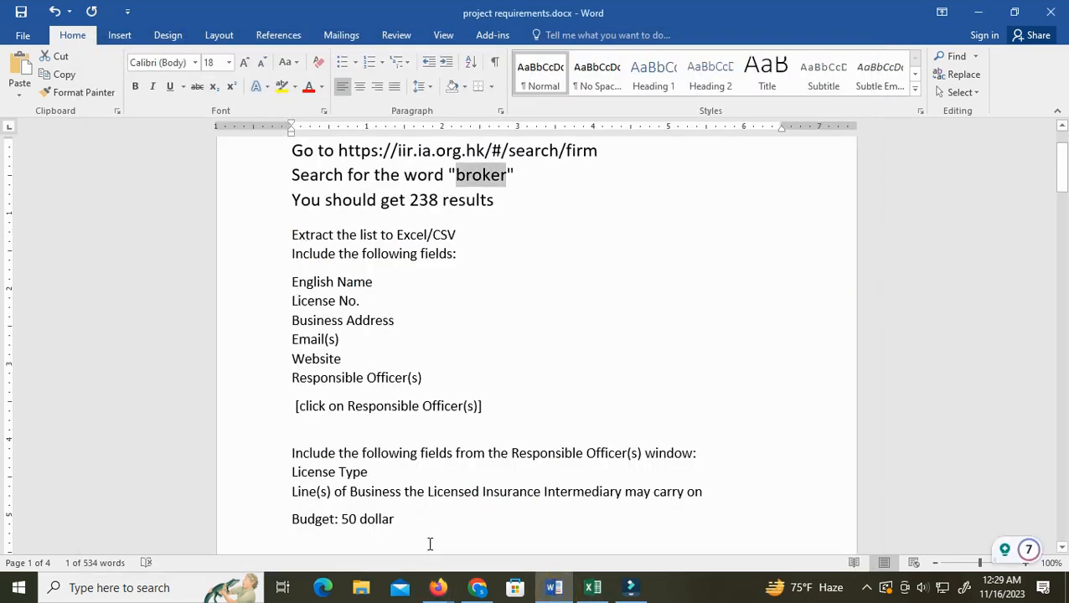
mouse_move(444, 591)
left_click(481, 521)
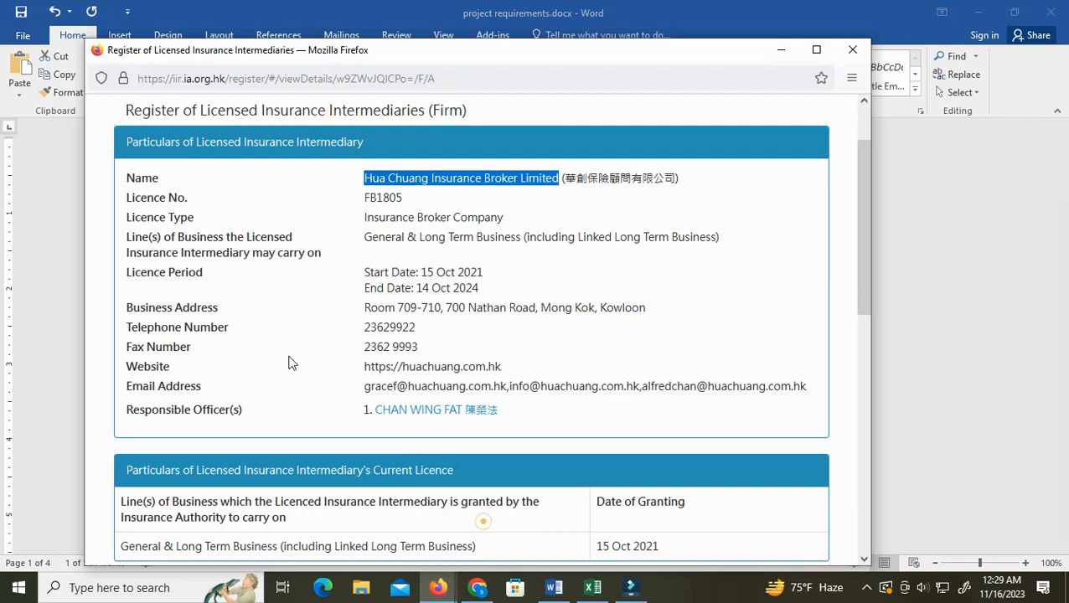
left_click(368, 198)
left_click_drag(366, 197, 403, 197)
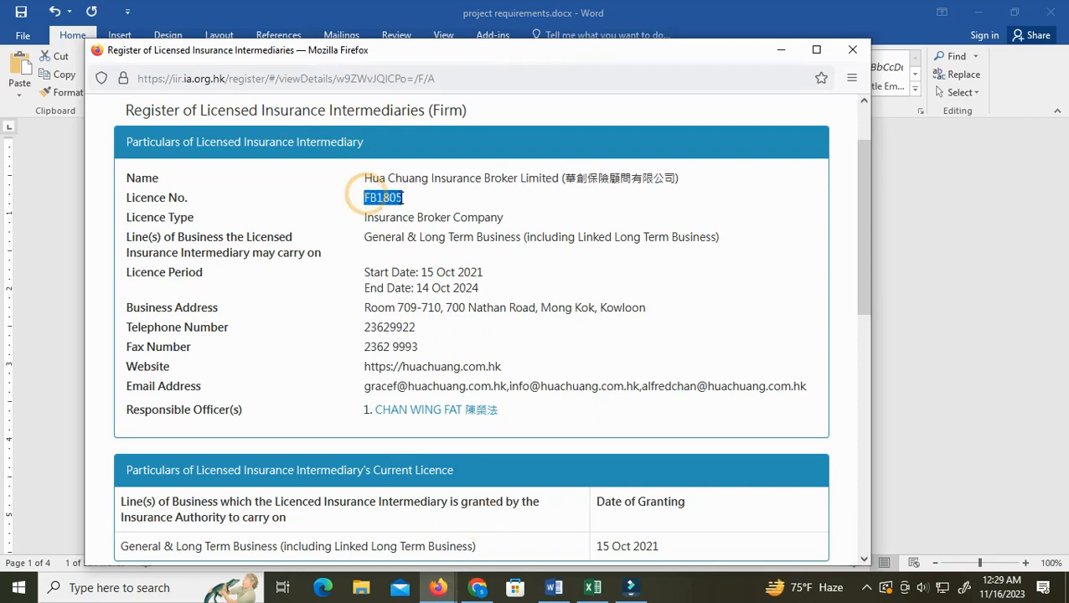
Select the business address in the details window
left_click(554, 587)
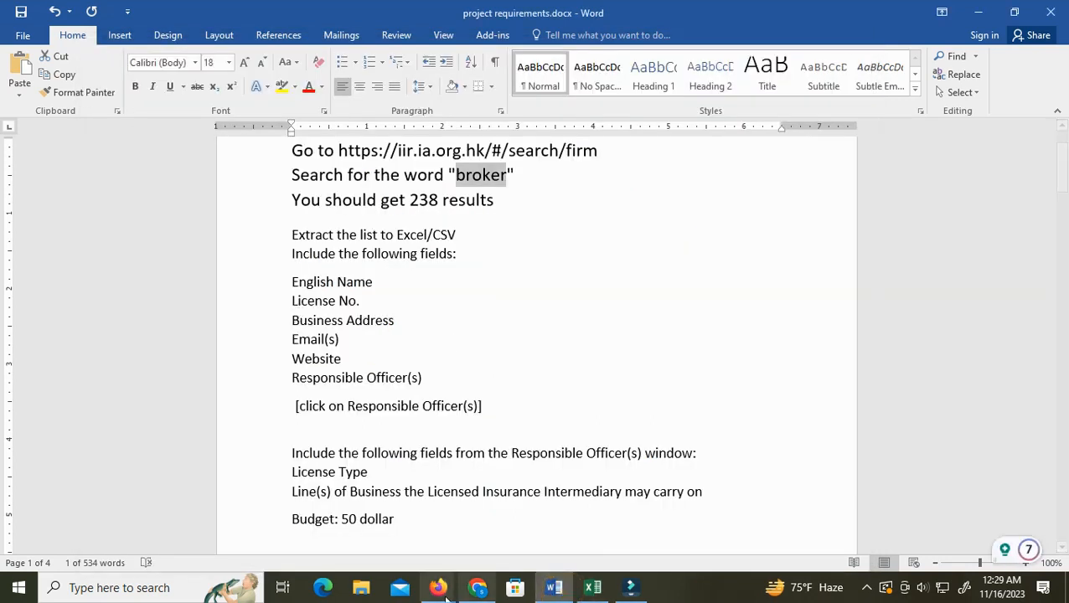
mouse_move(438, 587)
left_click(516, 545)
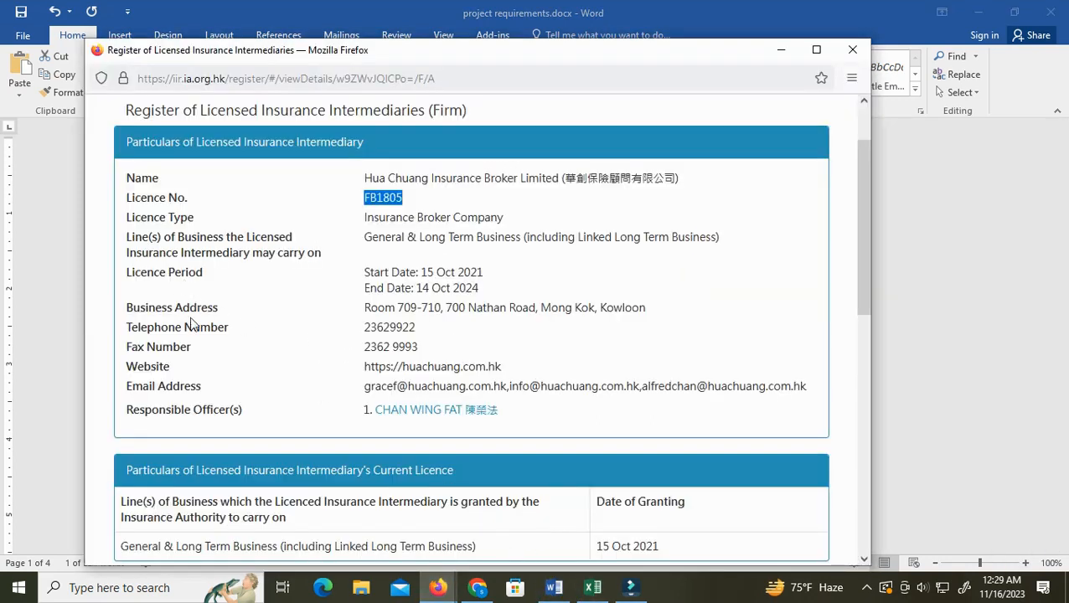
left_click_drag(367, 307, 631, 313)
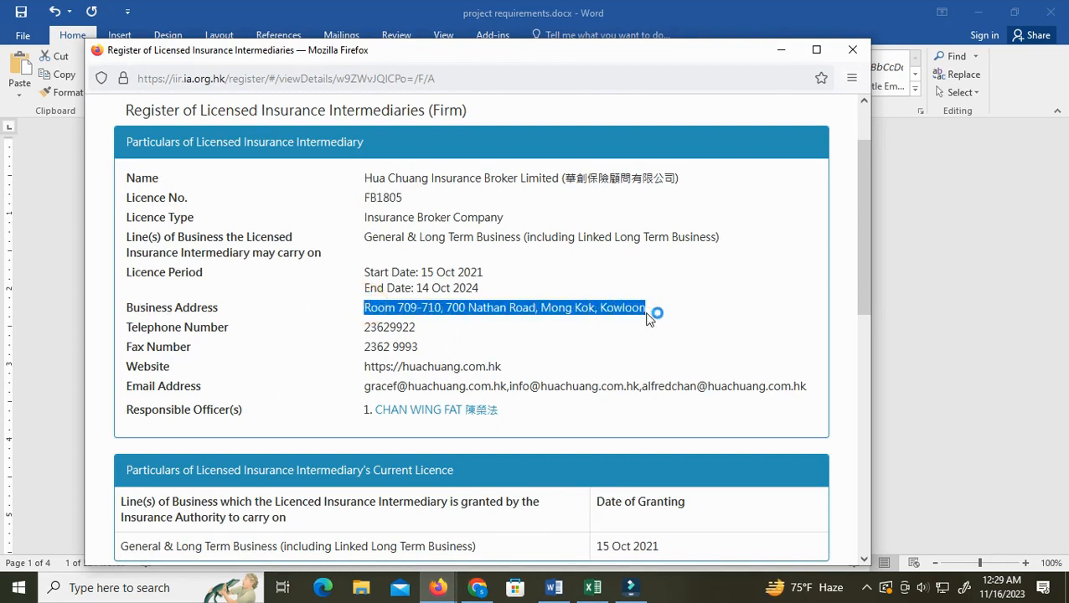
Select the email addresses and then the website in the details window
left_click(554, 589)
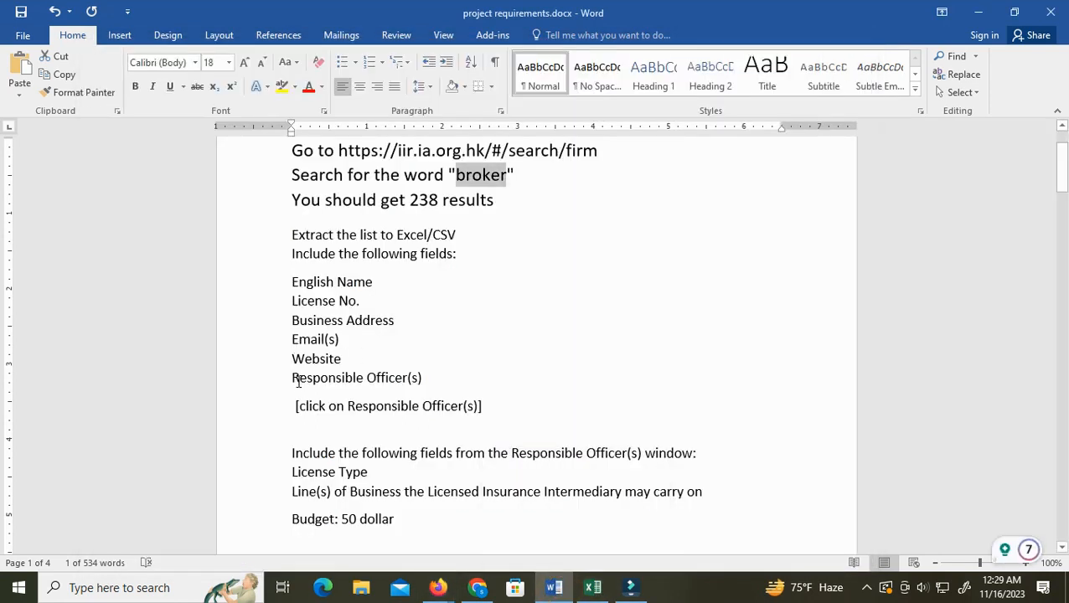
mouse_move(444, 586)
left_click(509, 529)
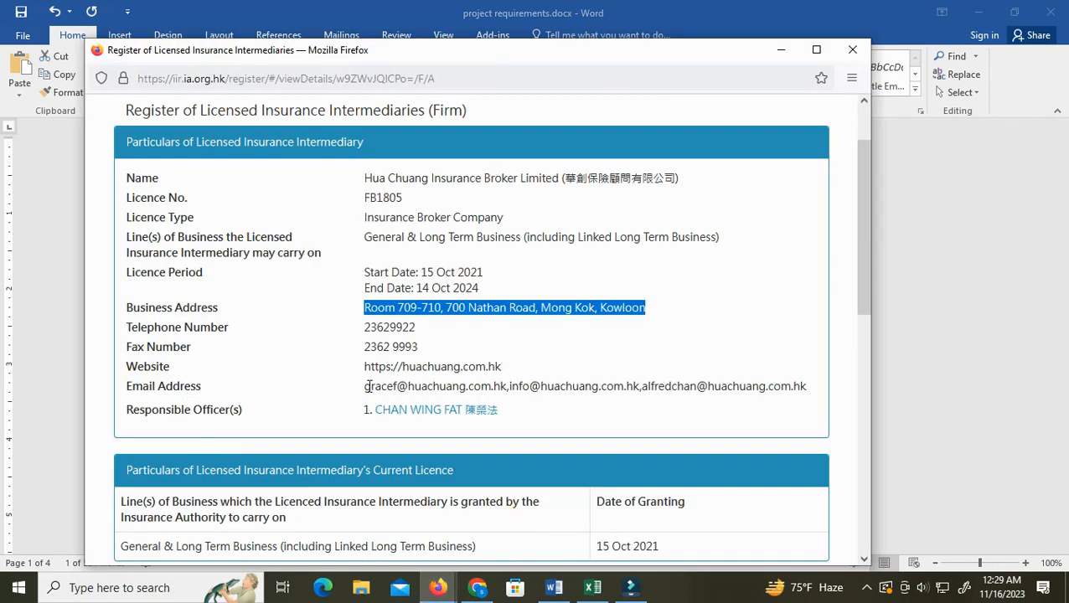
left_click_drag(366, 388, 785, 382)
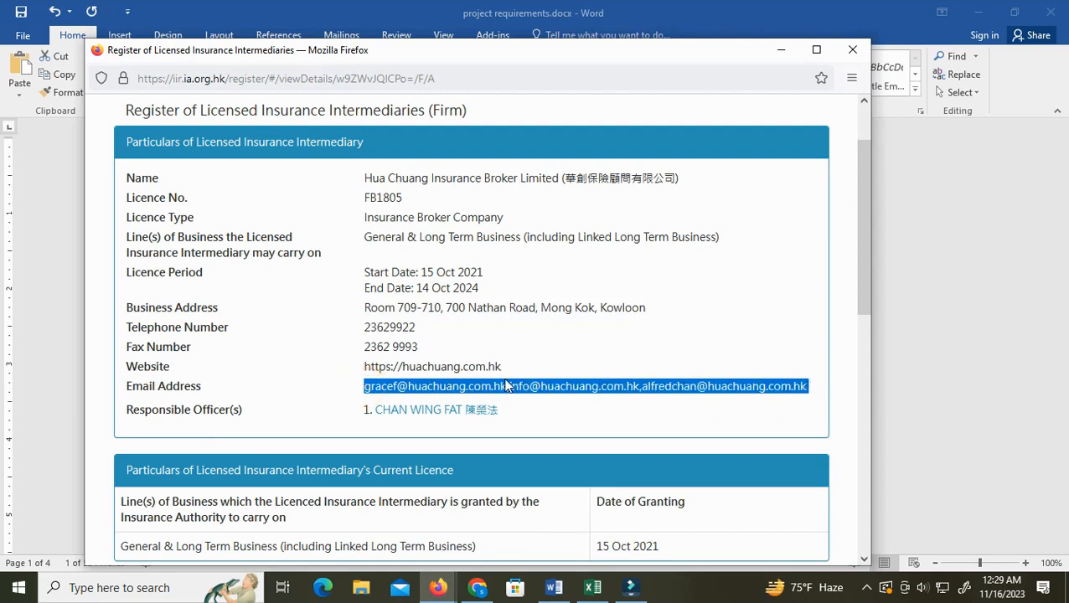
left_click_drag(369, 366, 506, 370)
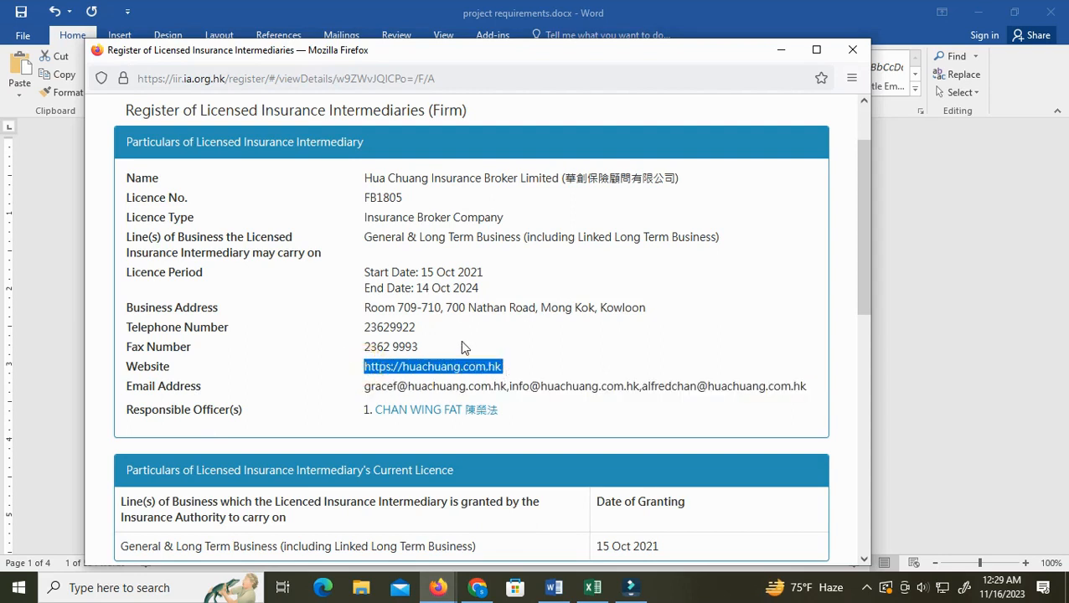
Highlight the Responsible Officer(s) field in the requirements document and read the remaining instructions
left_click(554, 587)
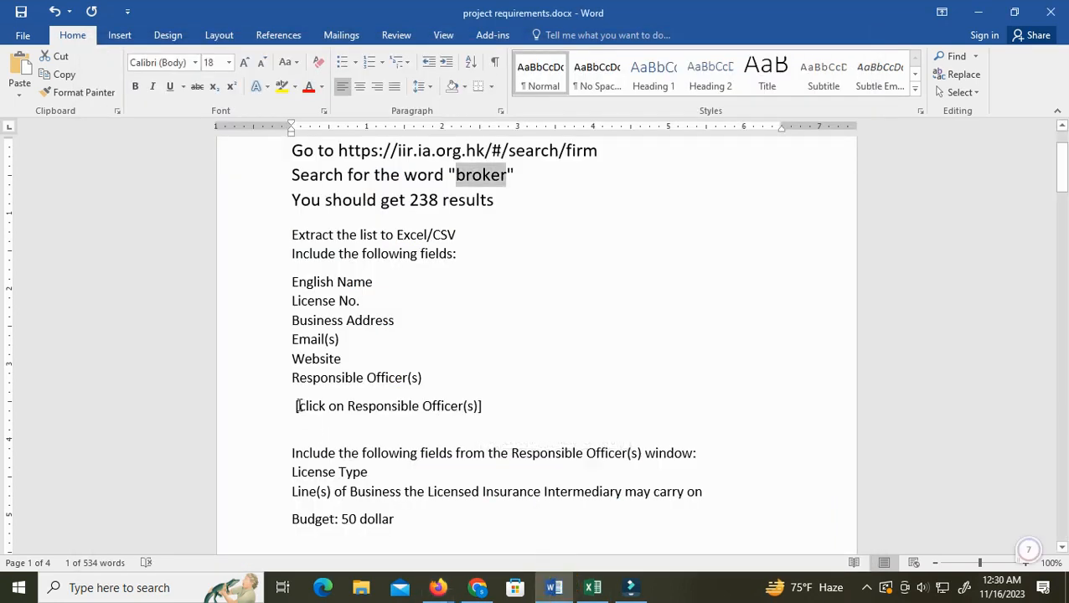
left_click_drag(291, 377, 440, 374)
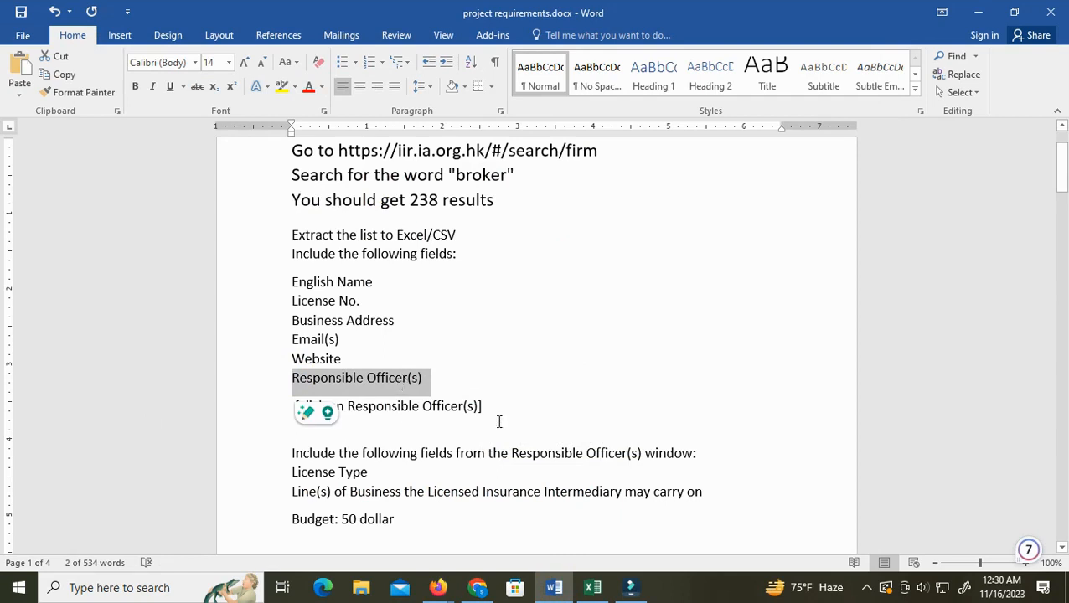
scroll(499, 421, "down", 1)
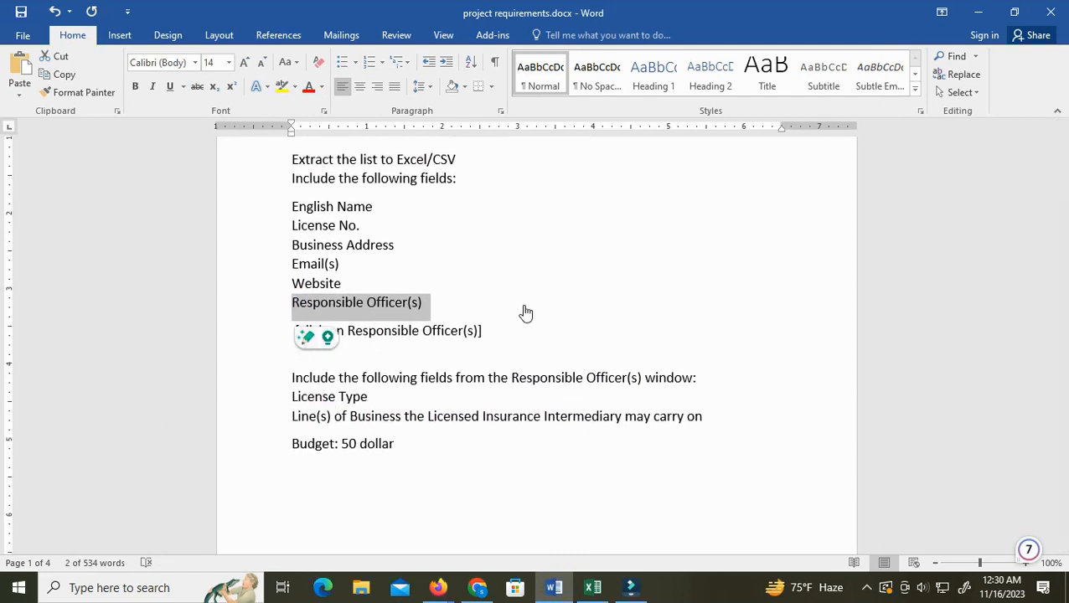
scroll(519, 298, "down", 1)
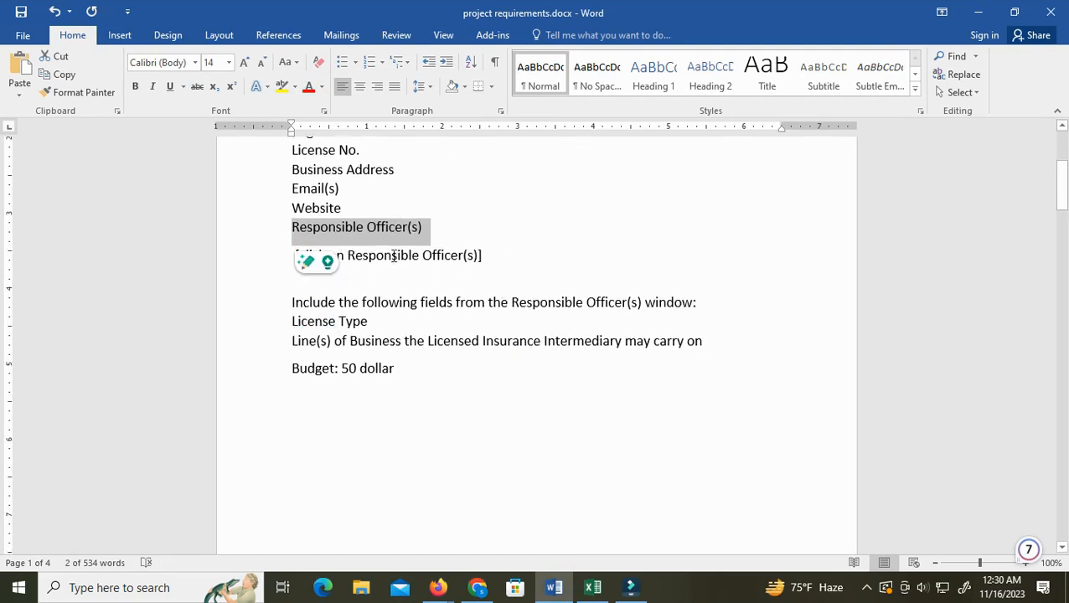
Open the responsible officer's details page from the first firm's details window
left_click(320, 262)
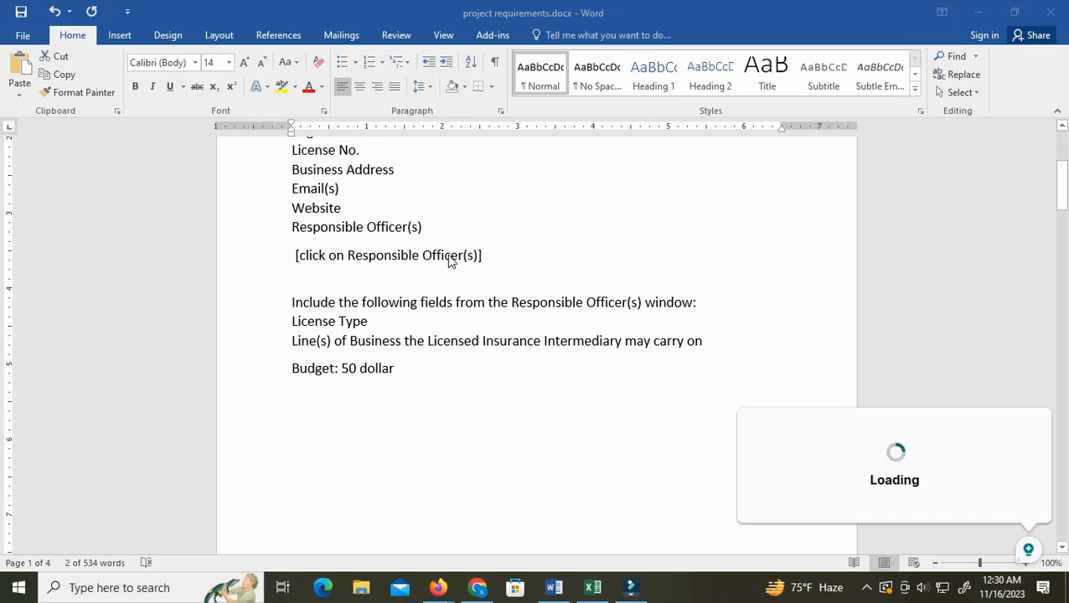
mouse_move(444, 584)
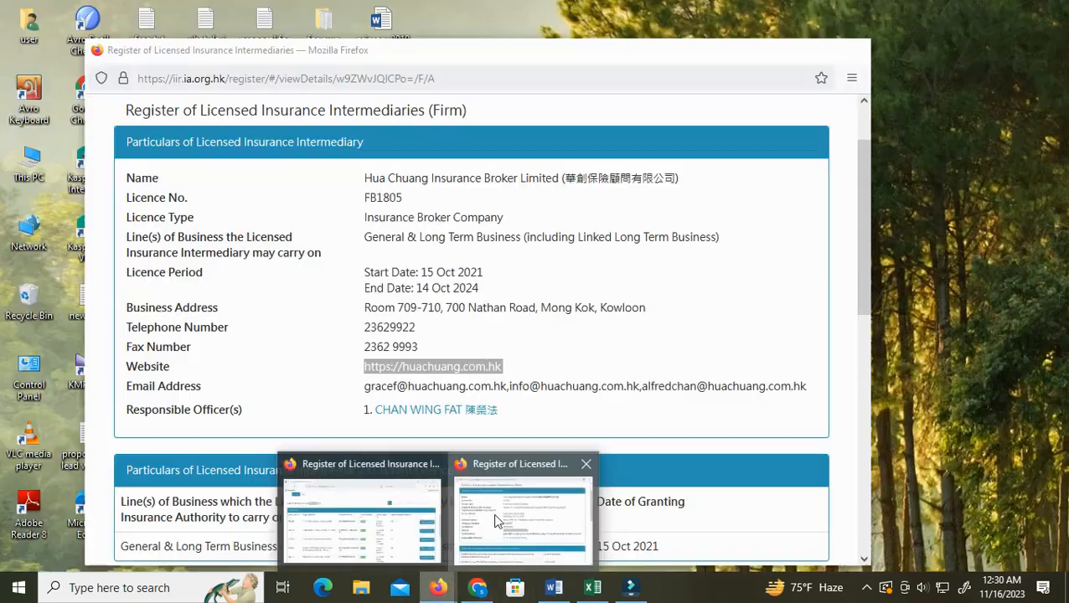
left_click(494, 514)
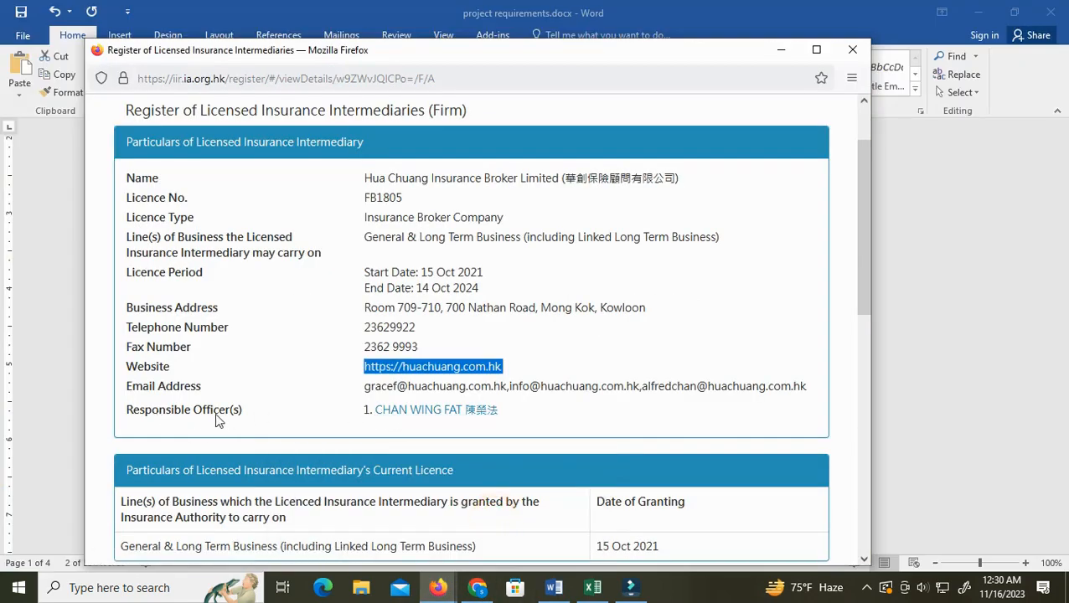
left_click(387, 413)
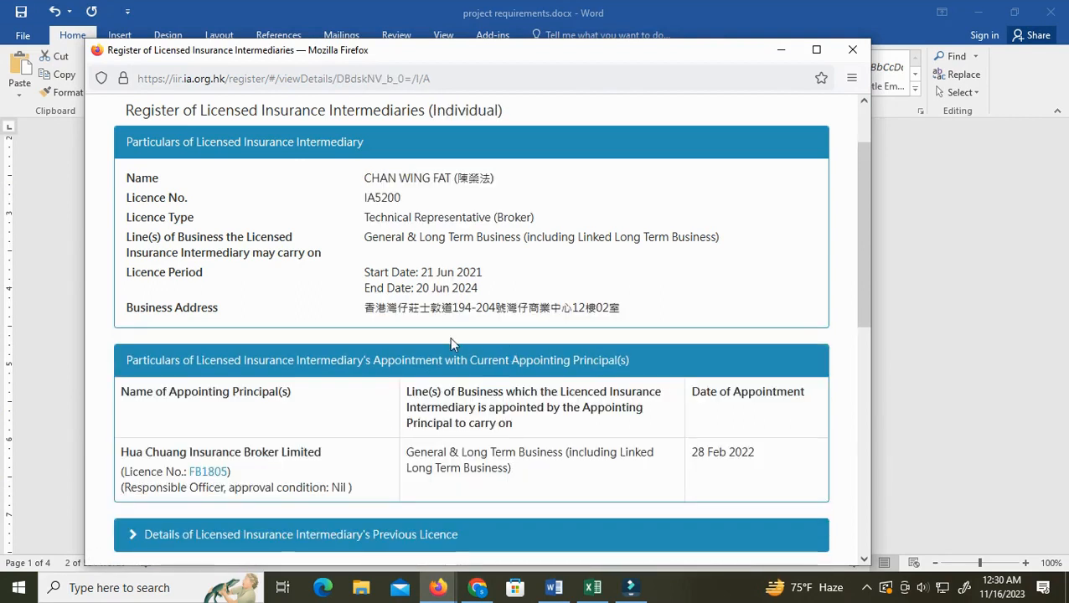
Highlight the License Type field in the requirements document and return to the officer's details window
left_click(554, 589)
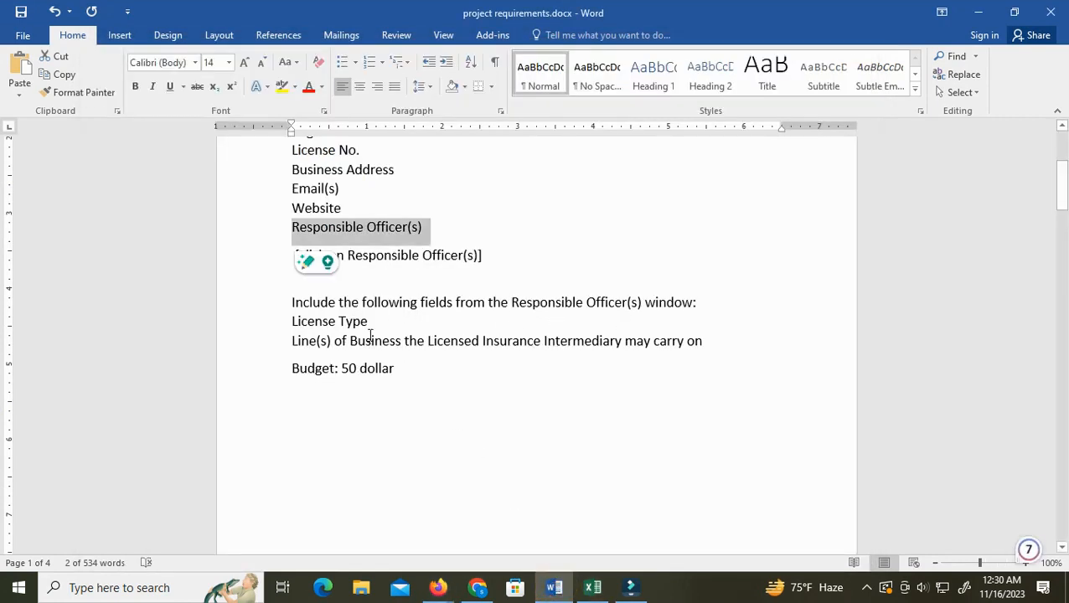
left_click_drag(293, 321, 367, 322)
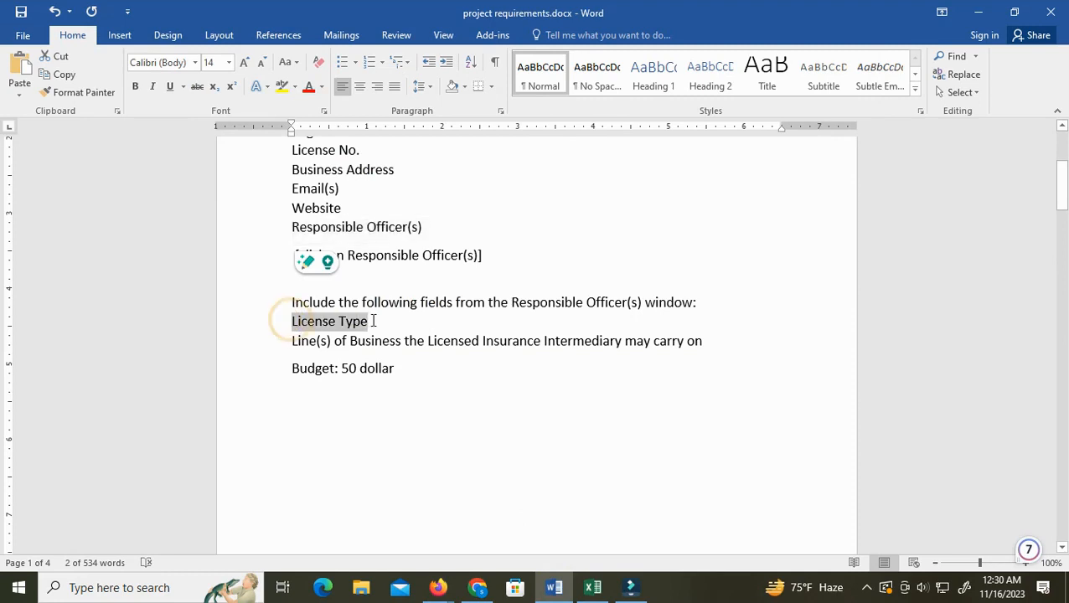
left_click(327, 351)
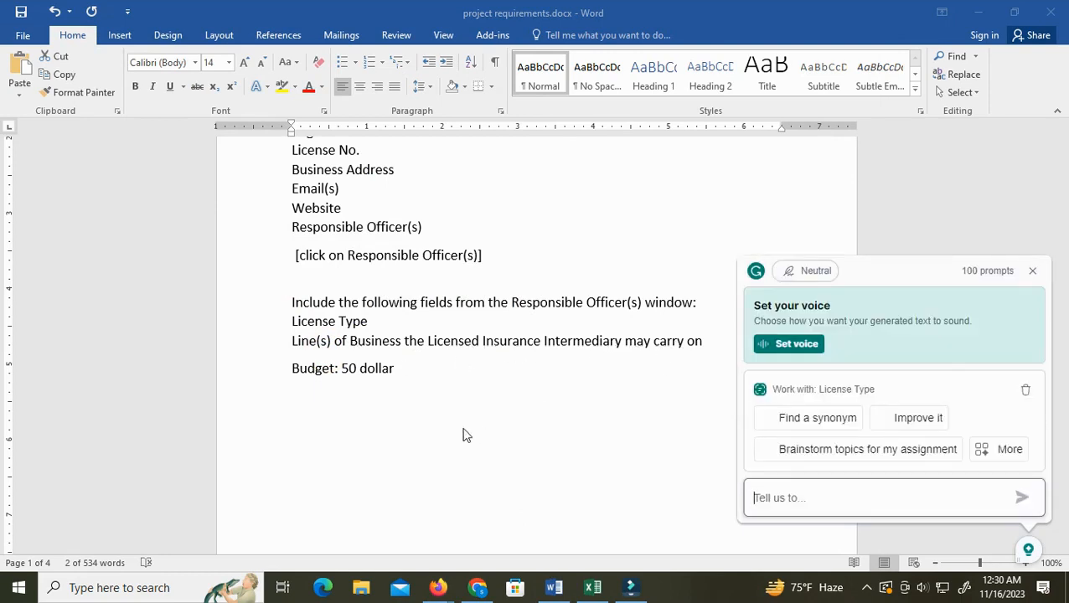
mouse_move(437, 587)
left_click(490, 519)
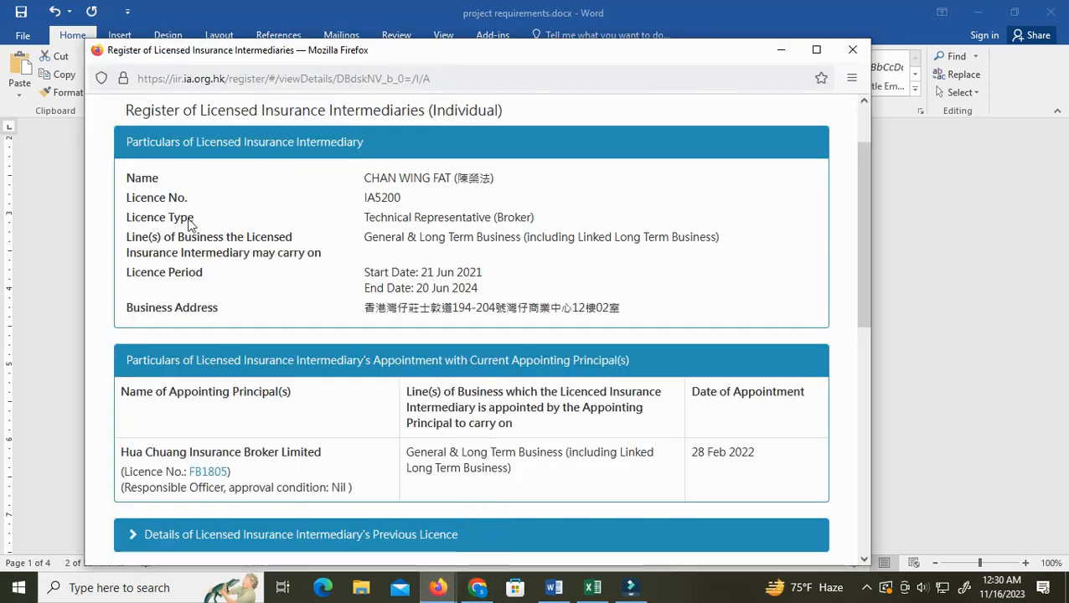
Select the officer's licence type and the lines of business header and value, then close the officer's window
left_click_drag(367, 218, 533, 218)
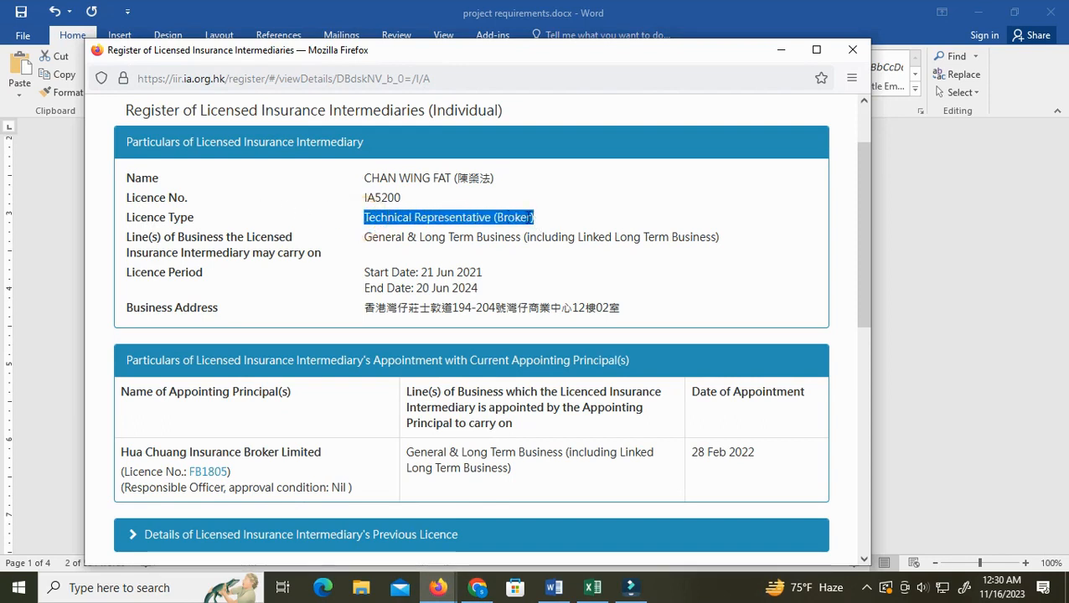
left_click_drag(407, 391, 533, 425)
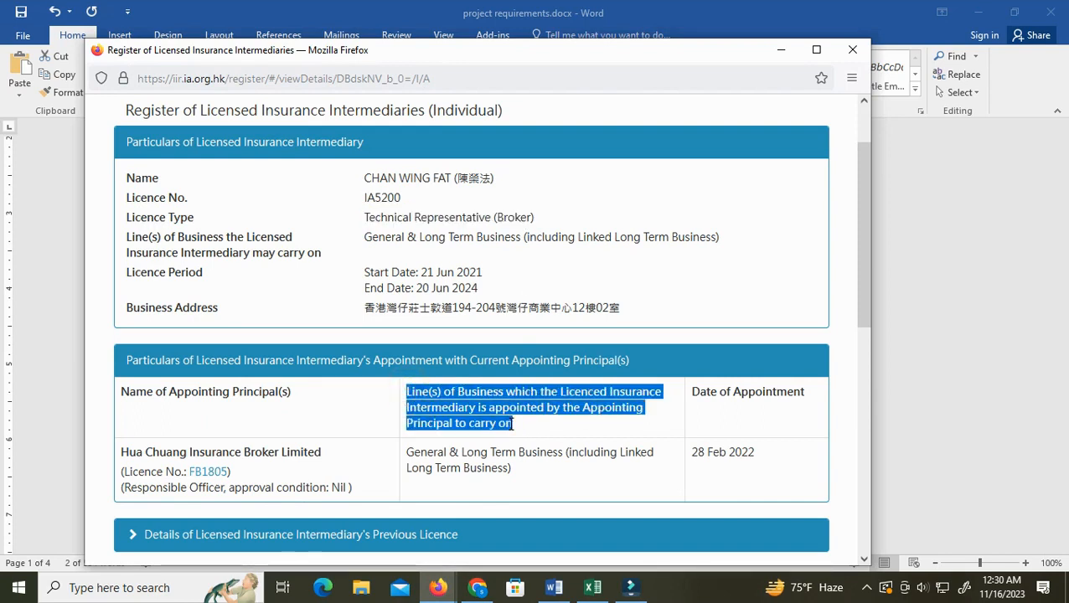
left_click(506, 427)
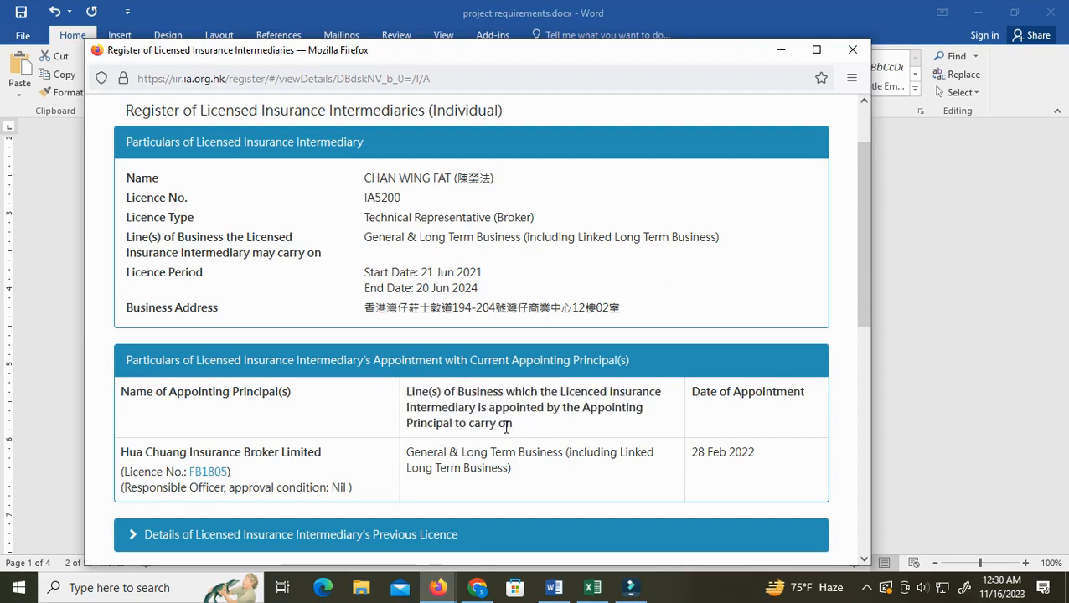
left_click_drag(409, 449, 506, 467)
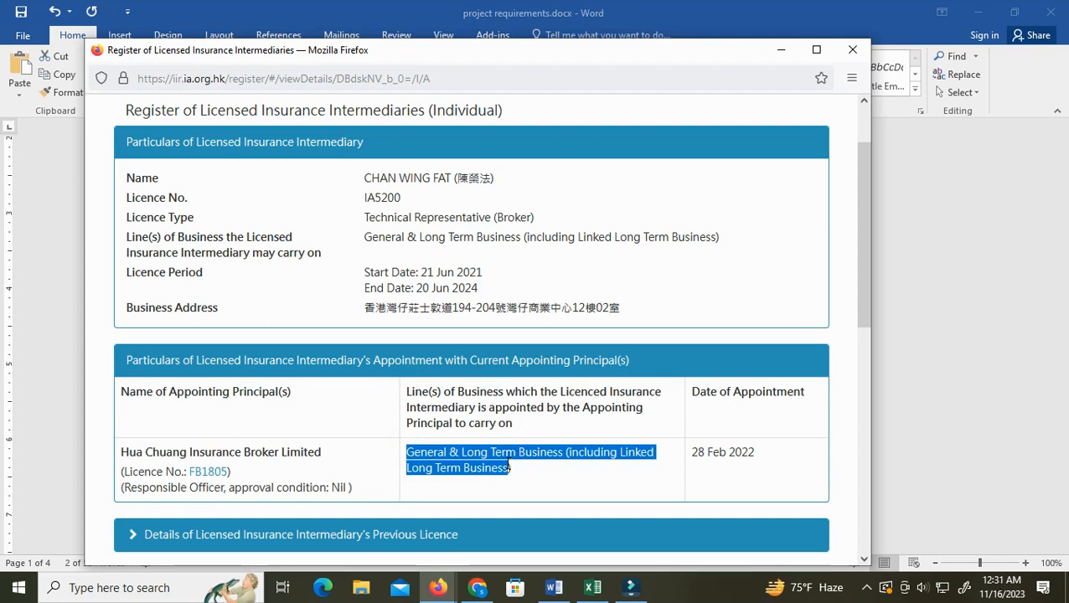
left_click(408, 395)
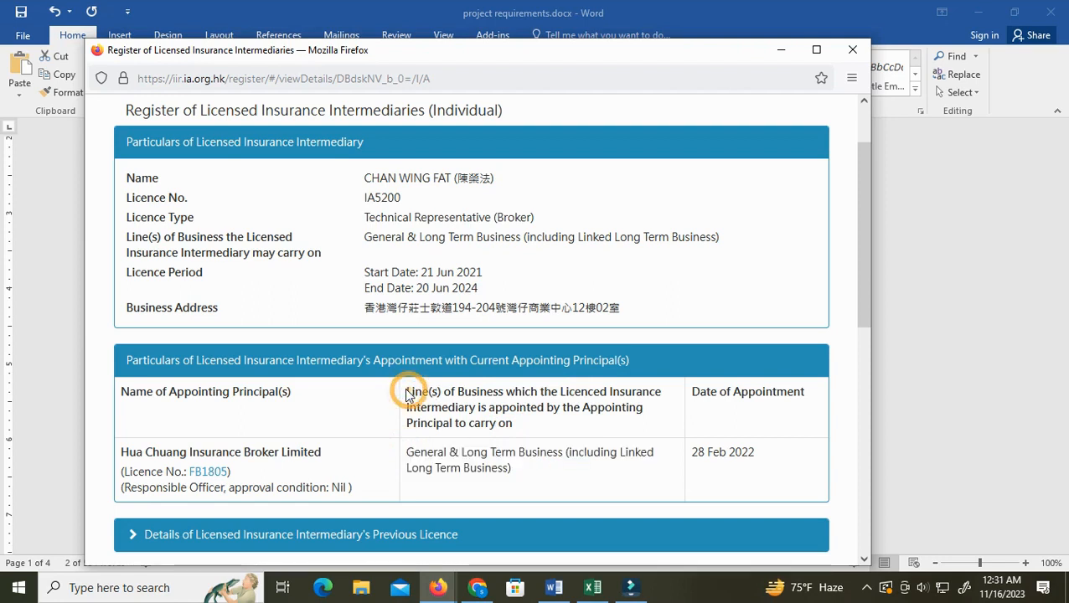
left_click_drag(407, 390, 512, 429)
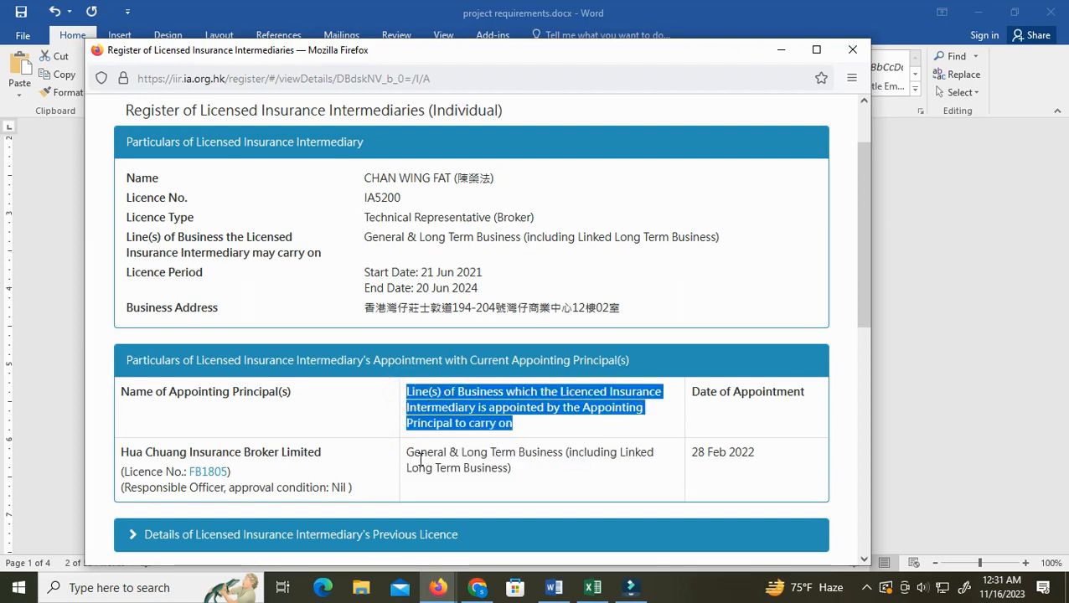
left_click_drag(408, 453, 508, 468)
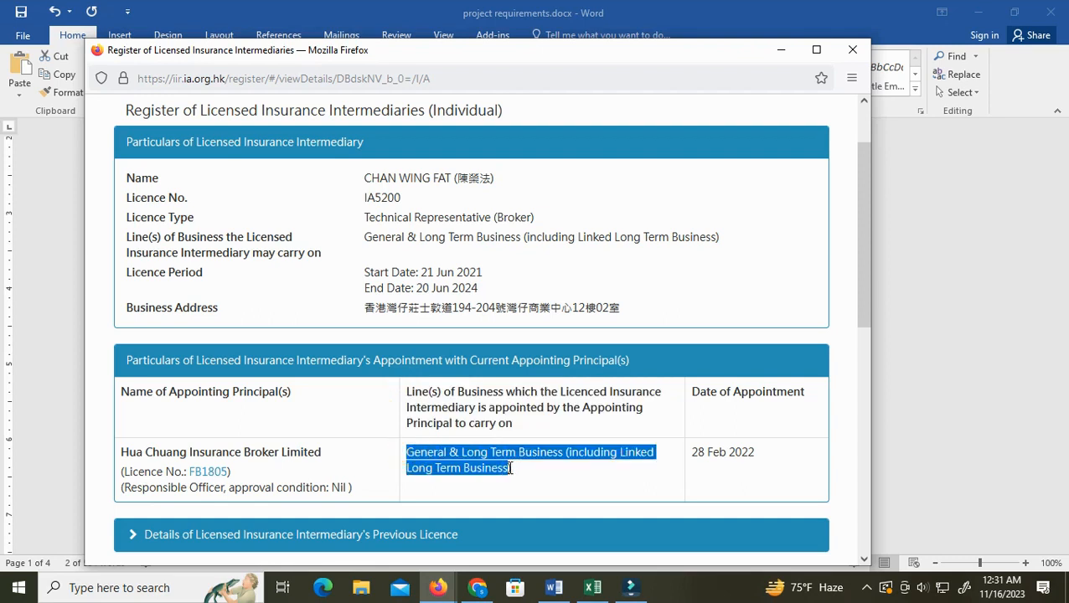
left_click(852, 50)
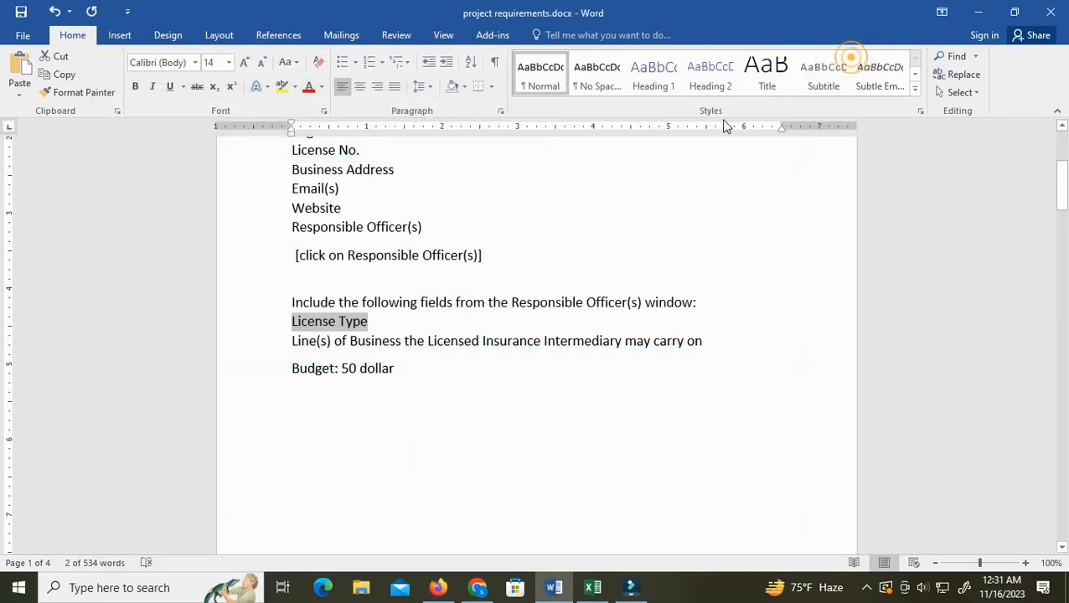
Open the details of the second firm, Coast Insurance Brokers (China) Co., Limited, from the search results
left_click(439, 590)
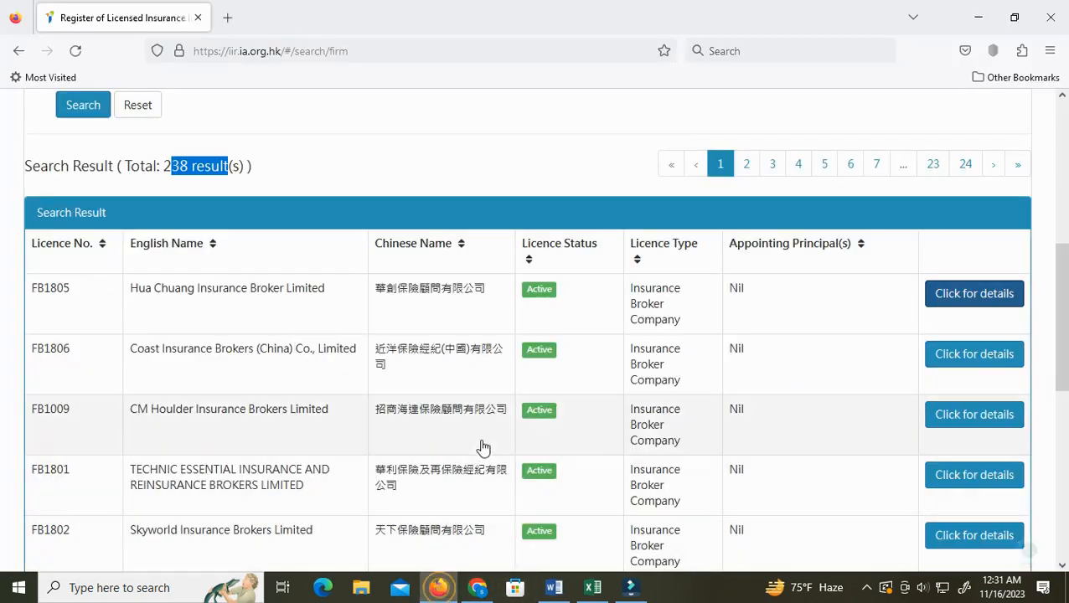
scroll(281, 215, "down", 2)
scroll(647, 356, "up", 2)
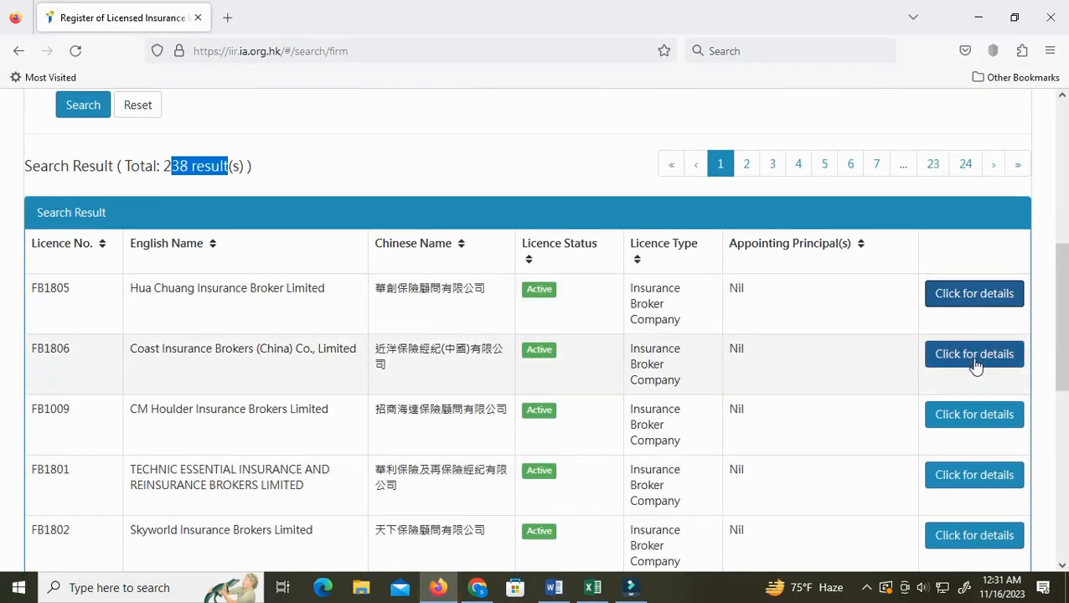
left_click(977, 361)
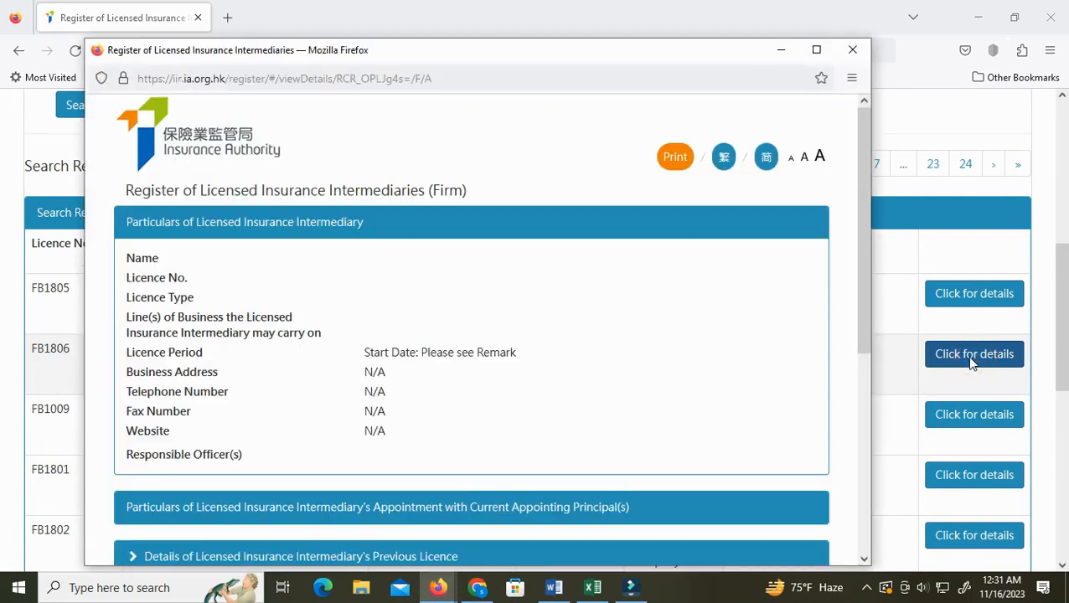
Enter the header "English Name" in cell A1 of the worksheet
left_click(591, 588)
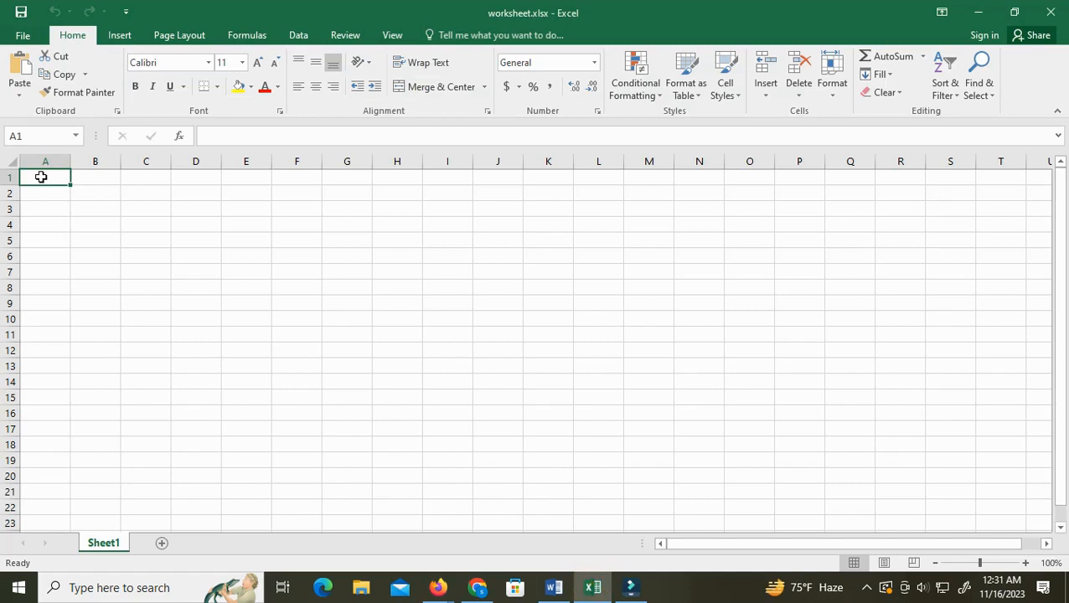
double_click(40, 177)
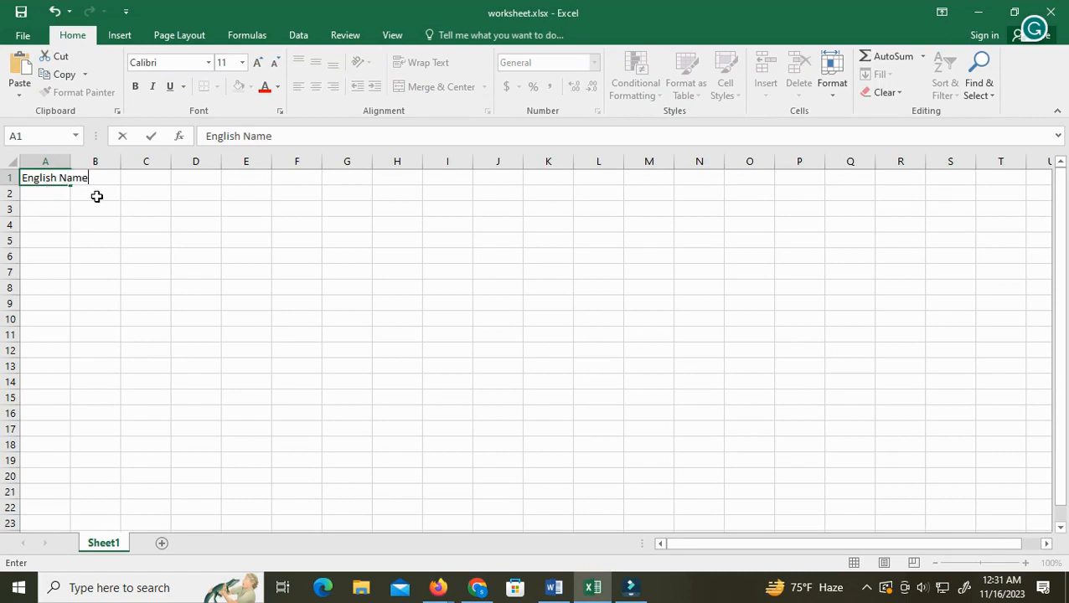
type("English Name")
key("Tab")
Copy the License No. field name from the requirements document and paste it into cell B1
left_click(556, 589)
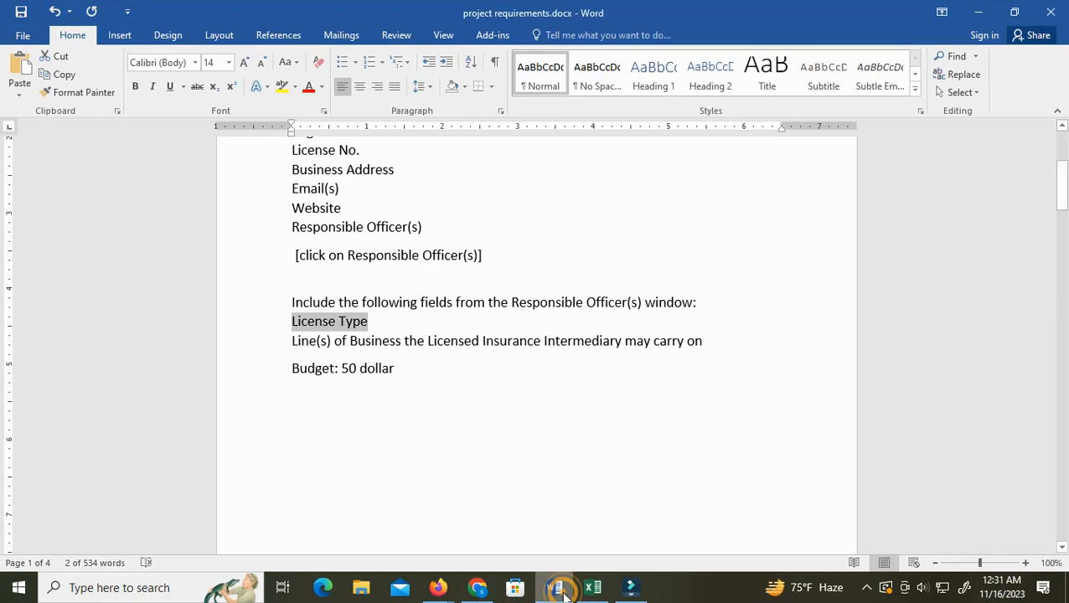
scroll(523, 460, "up", 1)
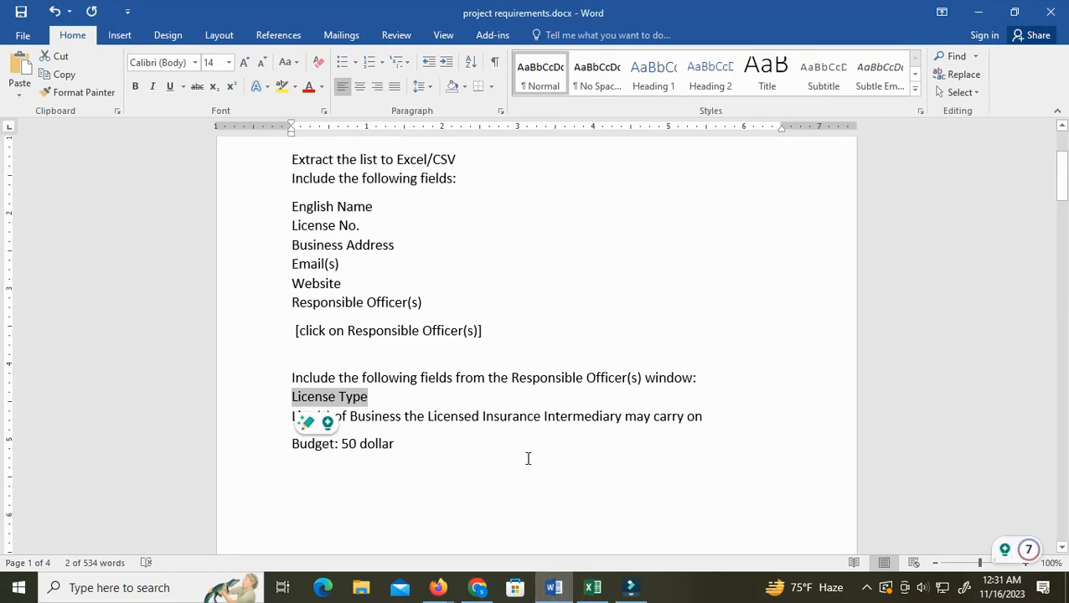
triple_click(293, 225)
right_click(338, 227)
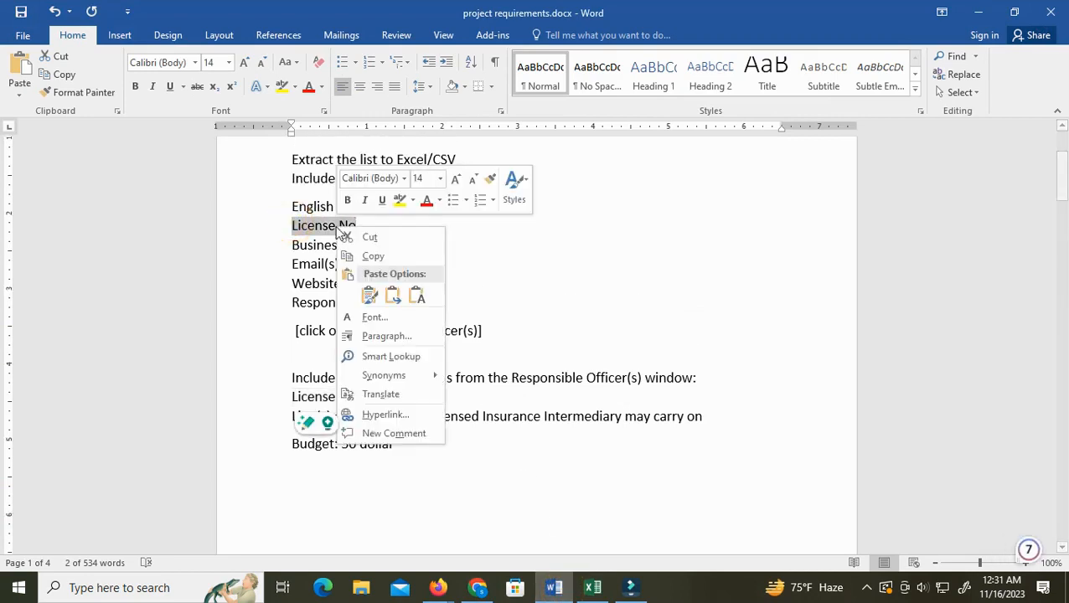
left_click(374, 262)
key("alt+Tab")
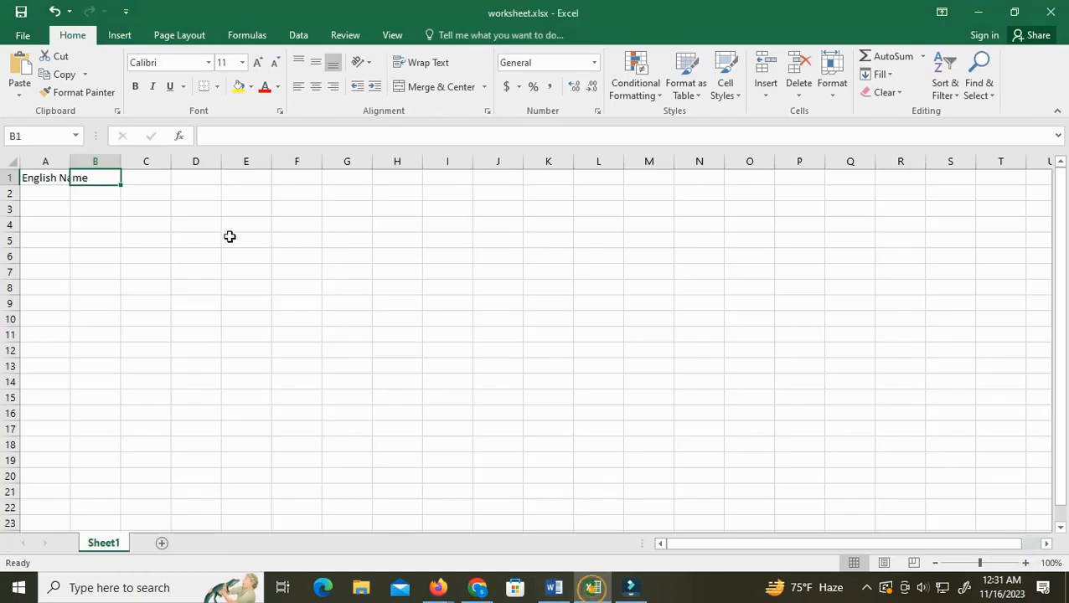
right_click(98, 177)
left_click(130, 246)
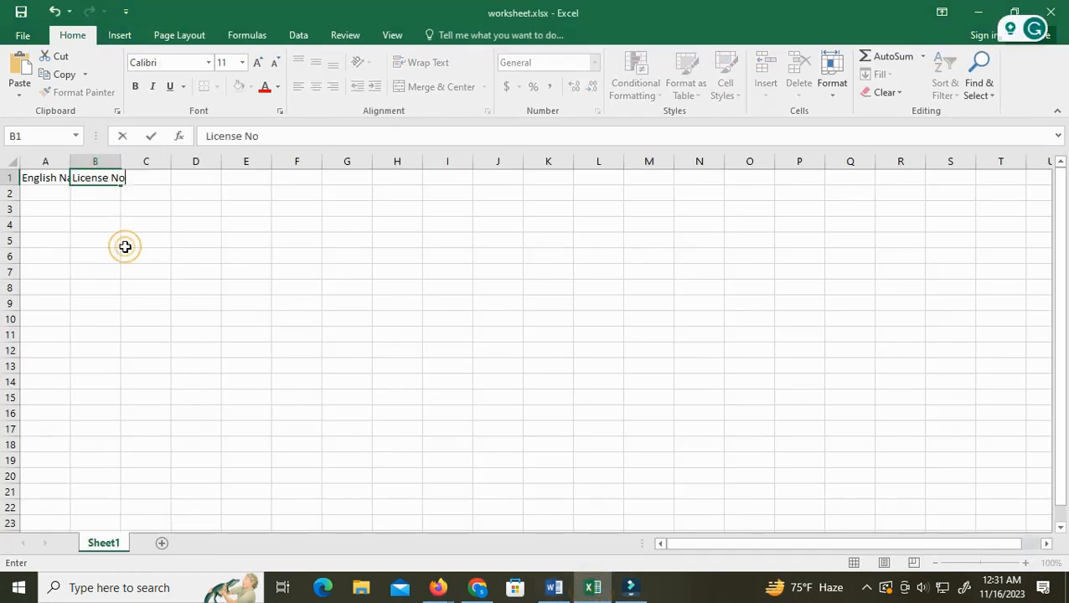
key("Tab")
Copy the Business Address field name from the requirements document and paste it into cell C1
left_click(554, 587)
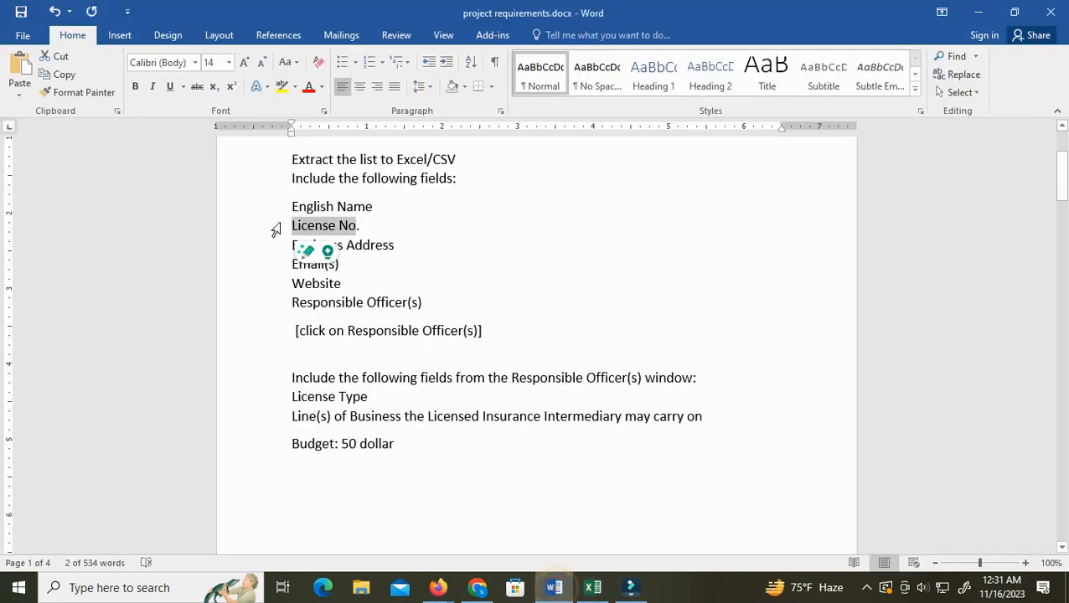
triple_click(369, 243)
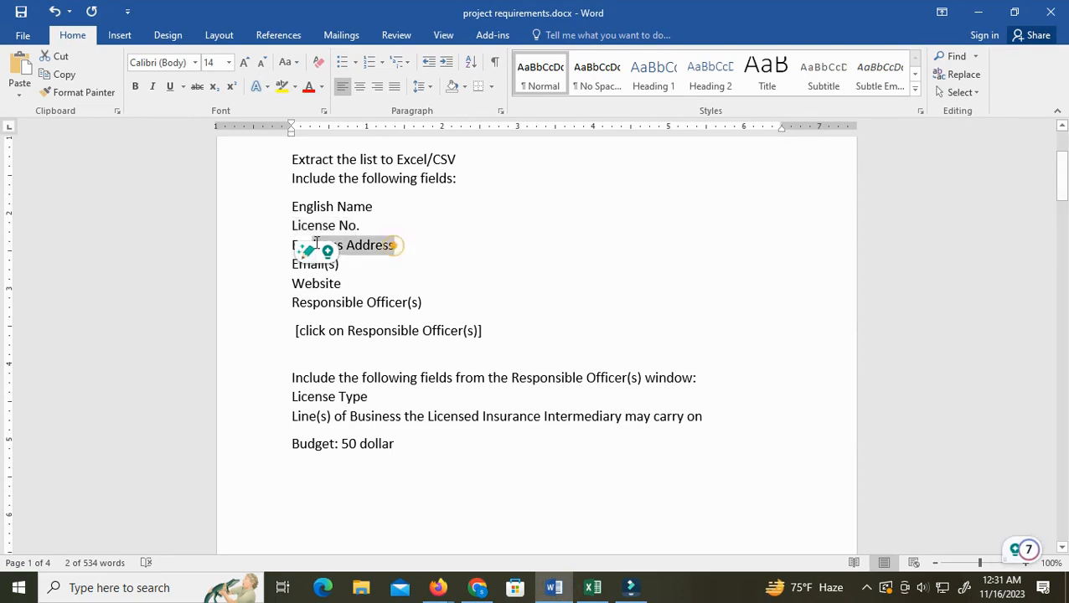
right_click(366, 242)
left_click(401, 272)
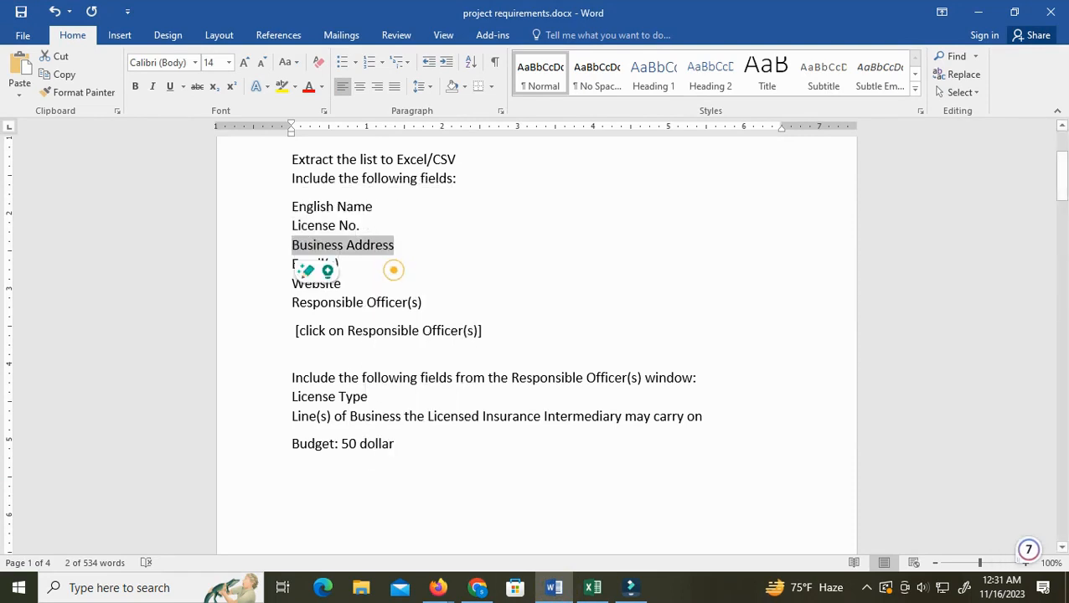
key("alt+Tab")
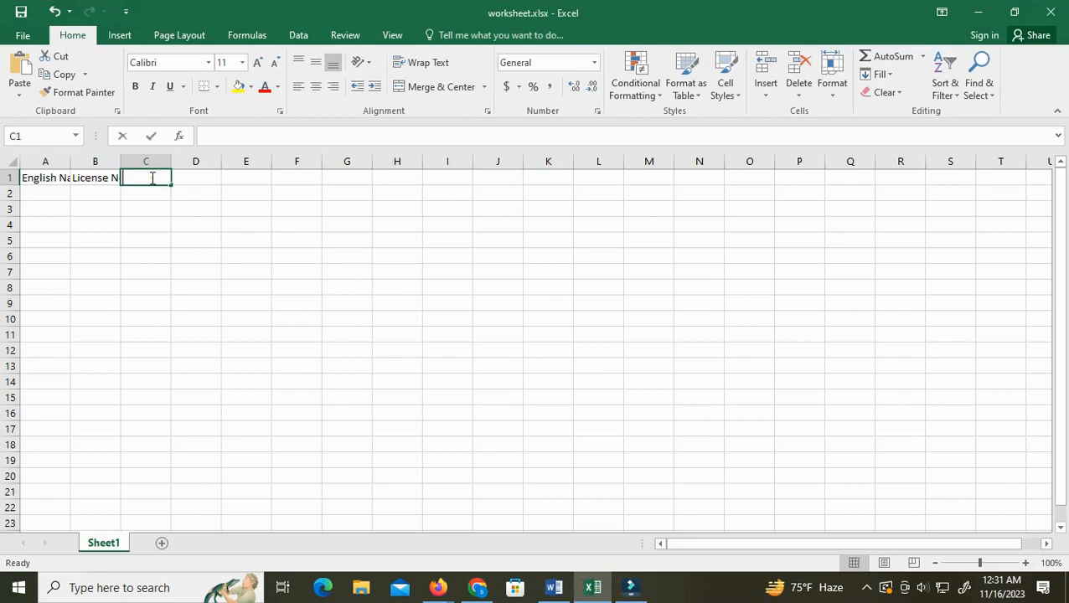
right_click(152, 177)
left_click(186, 249)
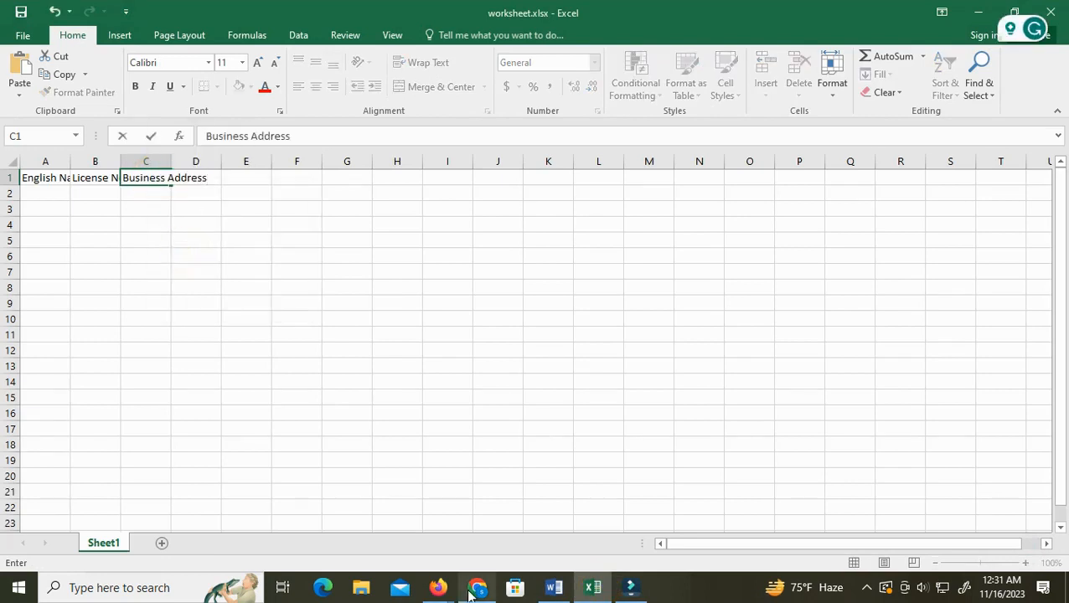
Copy the Email(s) field name from the requirements document and paste it into cell D1
left_click(554, 587)
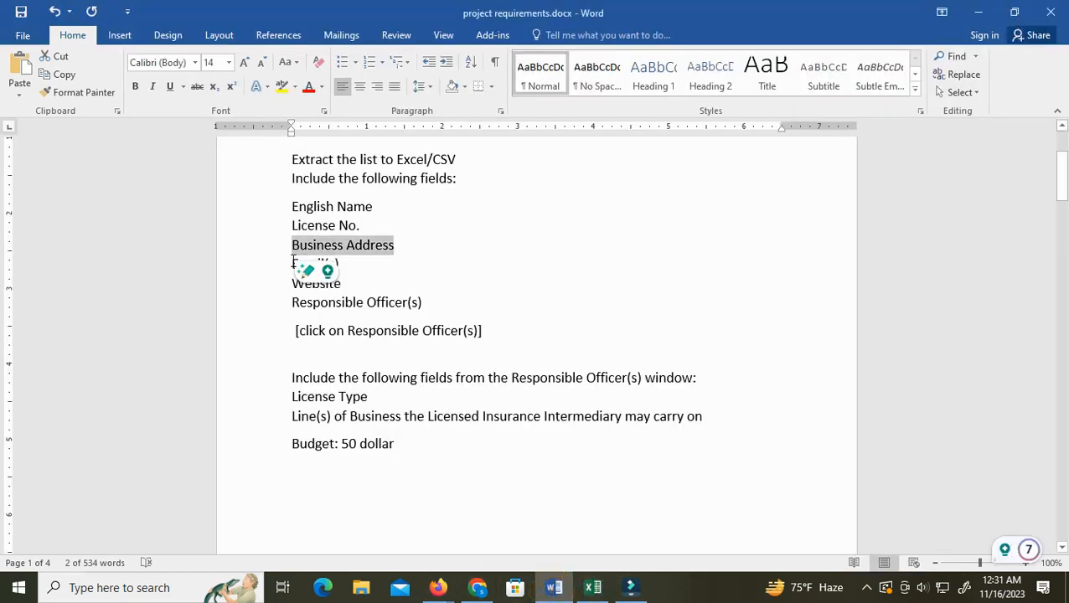
left_click_drag(288, 263, 347, 266)
right_click(347, 267)
left_click(381, 291)
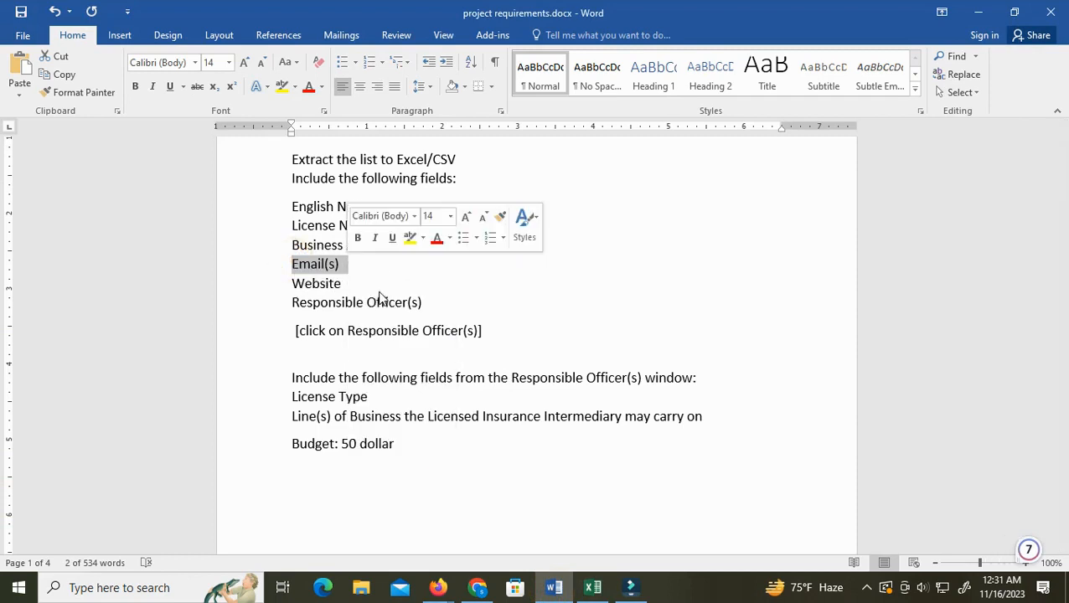
left_click(592, 588)
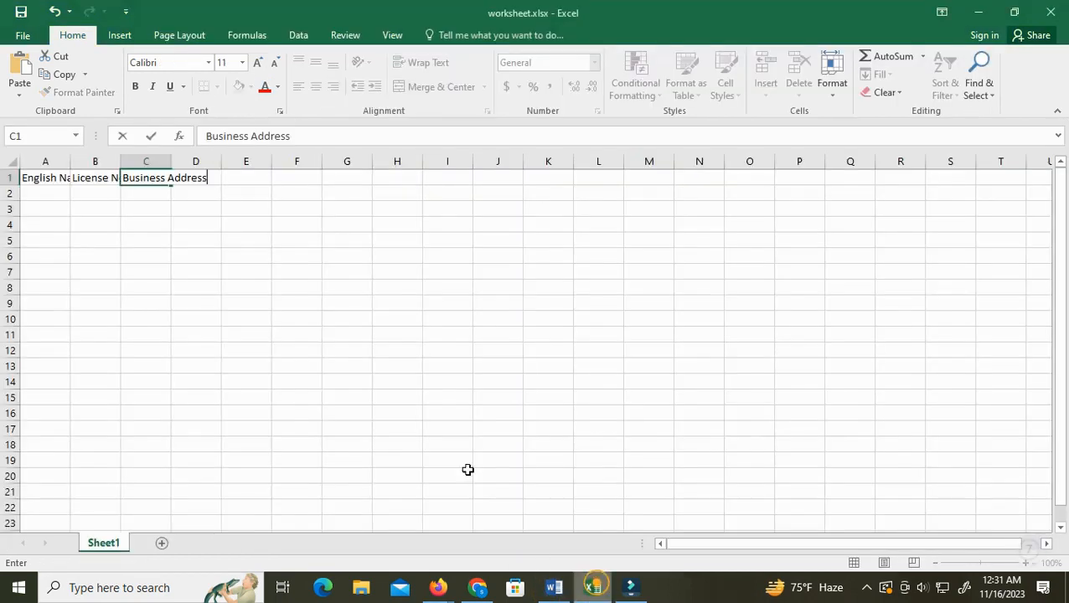
left_click(193, 178)
double_click(206, 176)
right_click(207, 177)
left_click(232, 237)
mouse_move(453, 588)
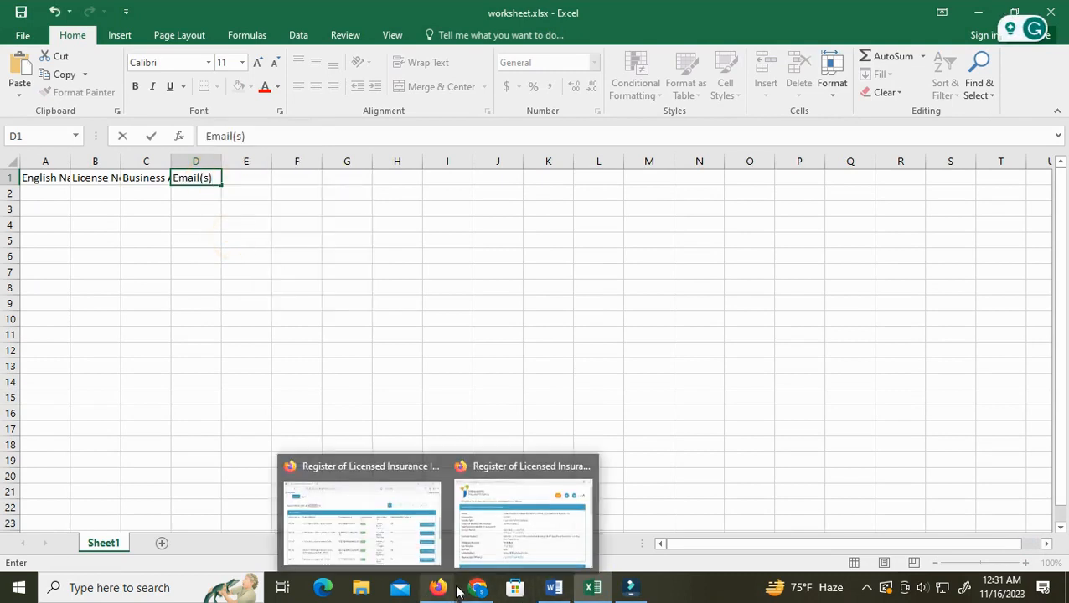
Copy the Website field name from the requirements document and paste it into cell E1
left_click(553, 587)
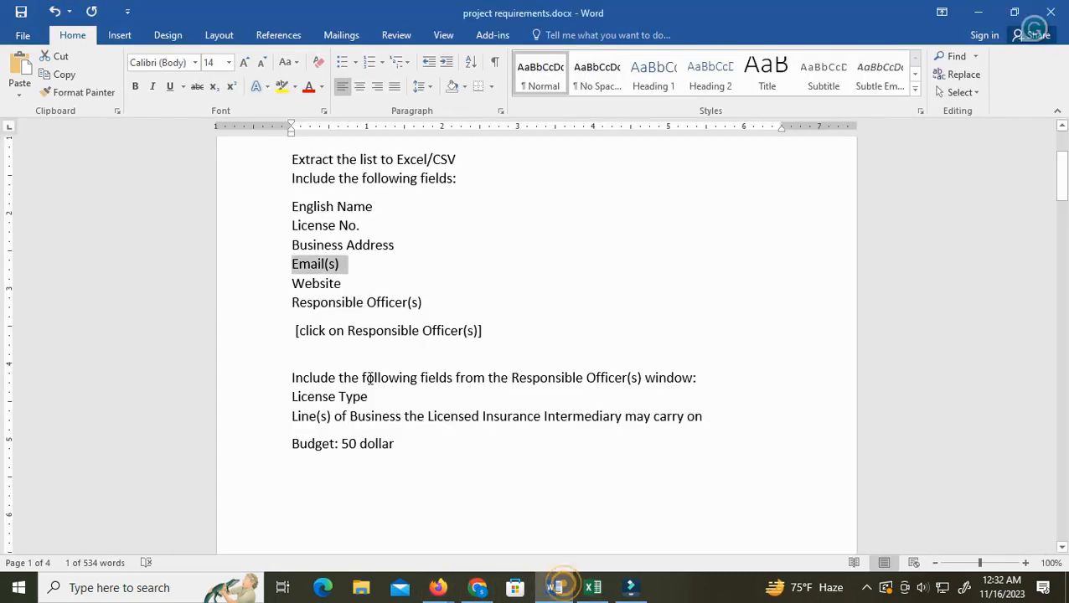
double_click(298, 284)
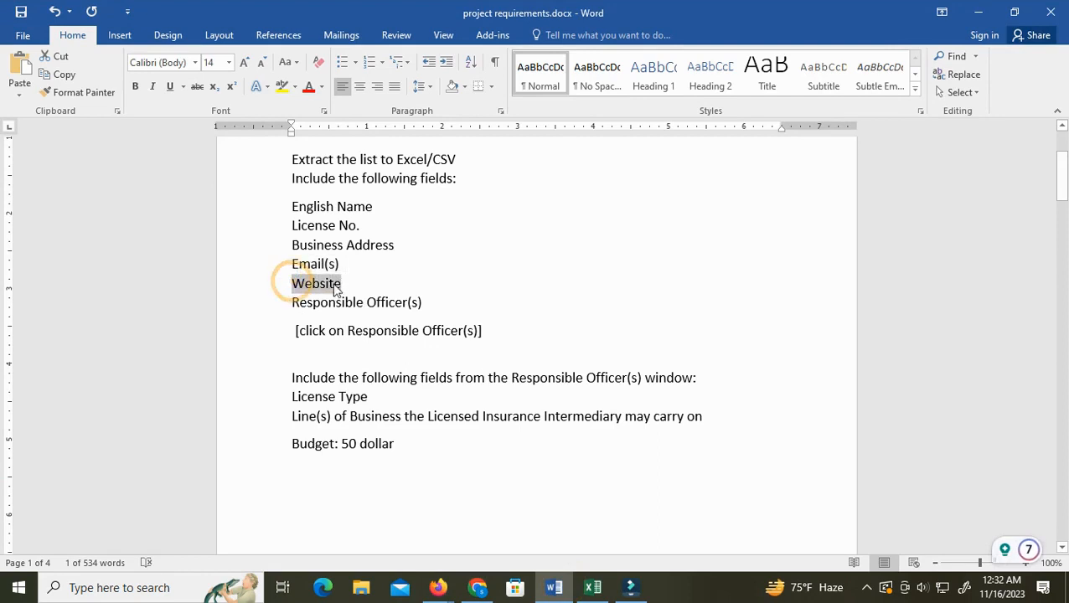
right_click(334, 285)
left_click(361, 314)
key("alt+Tab")
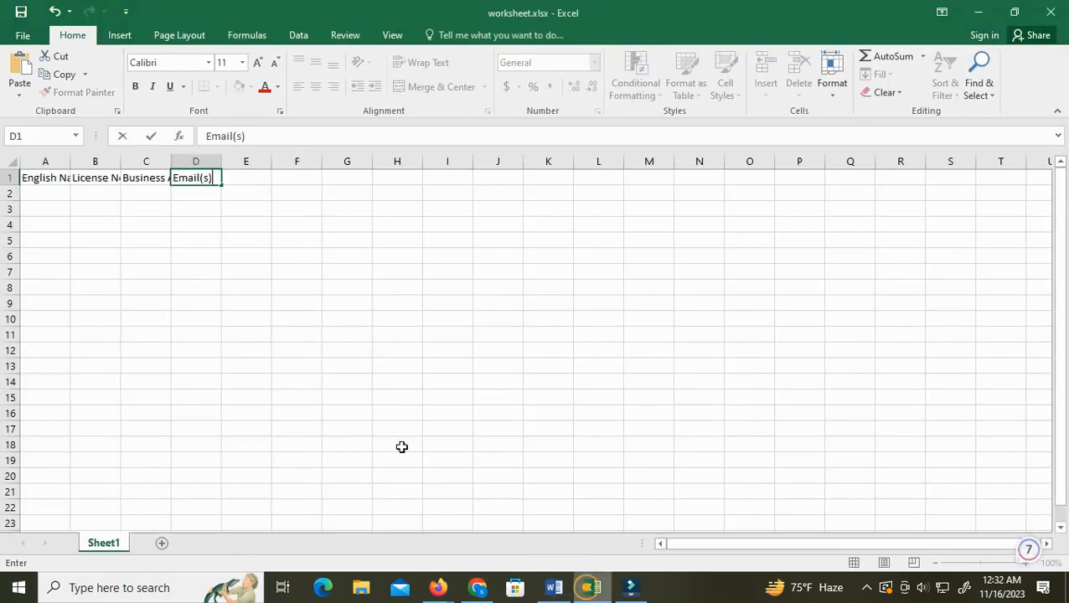
left_click(239, 177)
right_click(240, 176)
left_click(277, 247)
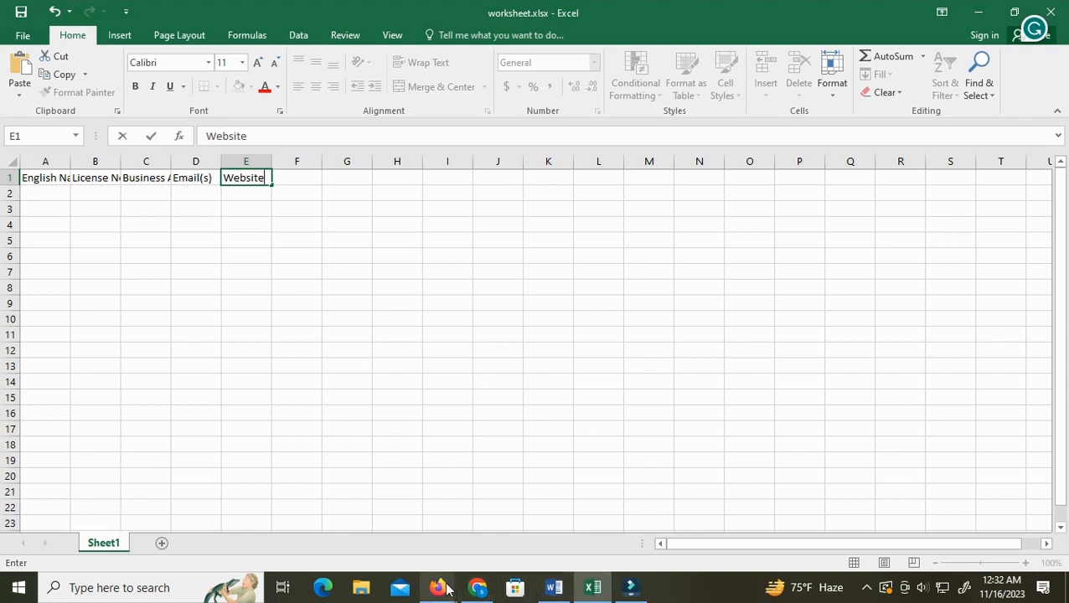
Copy the License Type field name from the requirements document and paste it into cell F1
left_click(563, 589)
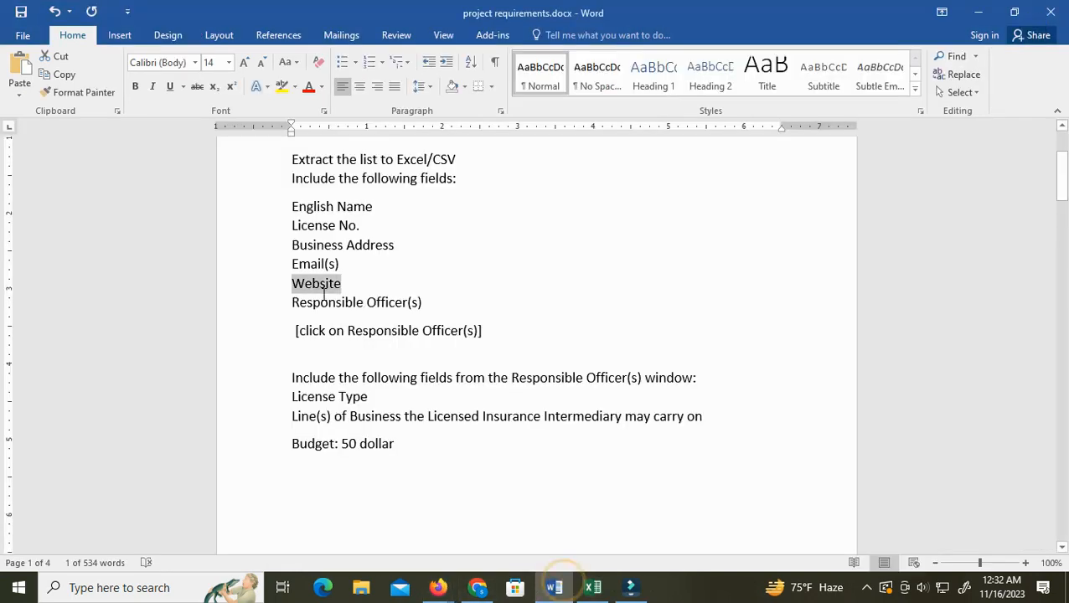
scroll(356, 400, "down", 1)
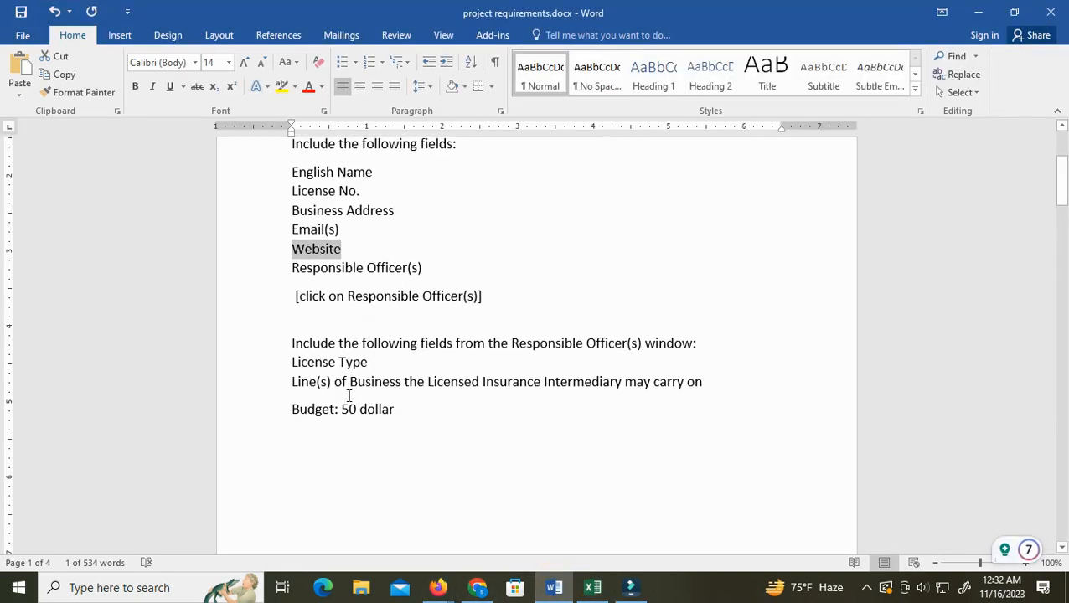
left_click(282, 358)
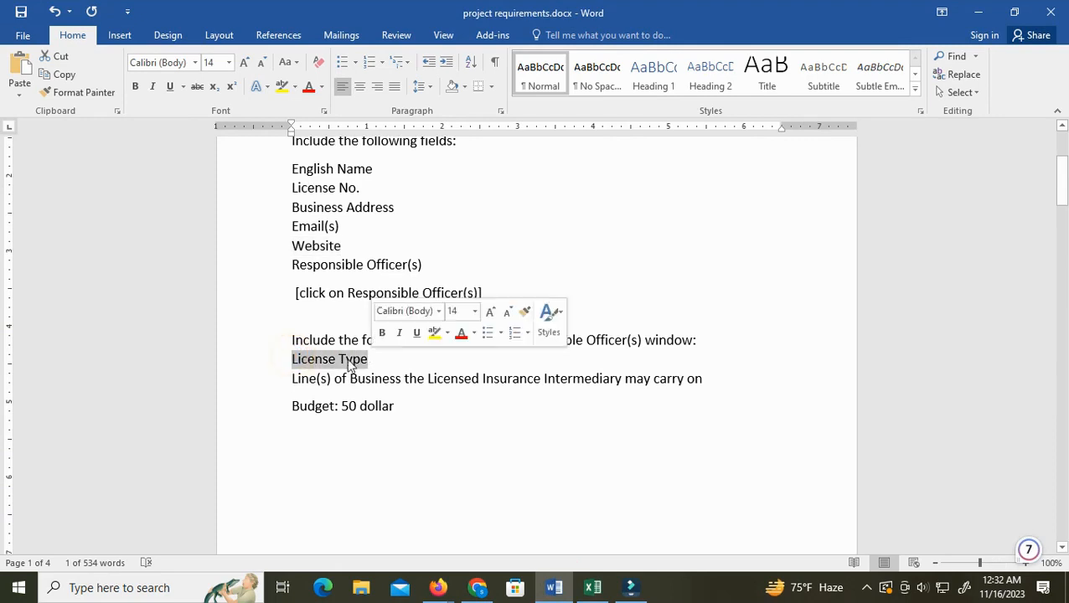
left_click(346, 360)
left_click_drag(289, 359, 377, 359)
right_click(351, 360)
left_click(383, 168)
left_click(593, 587)
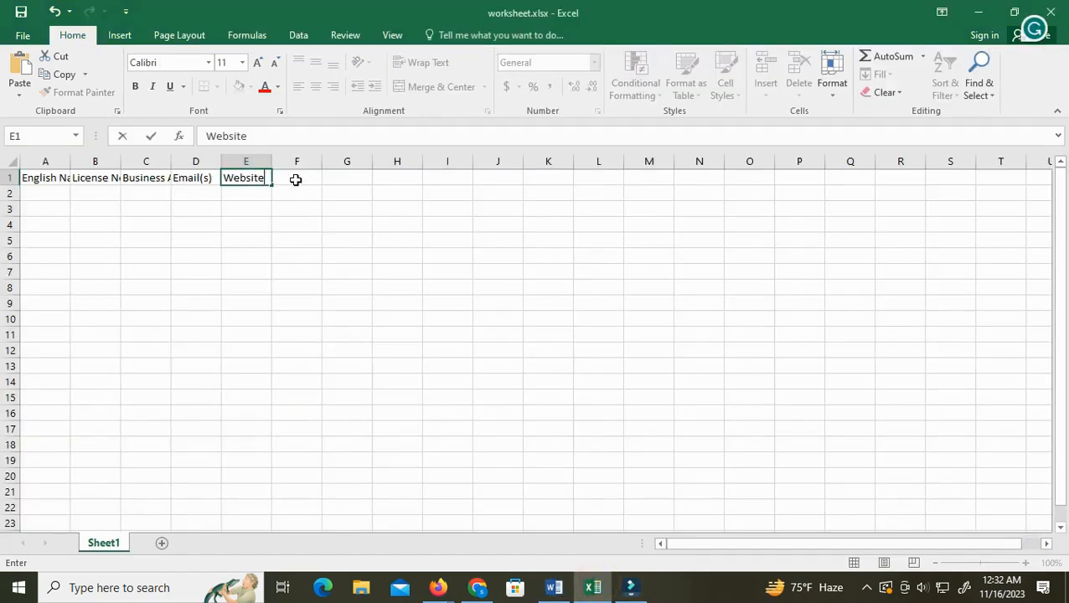
left_click(296, 179)
double_click(296, 180)
right_click(296, 179)
left_click(338, 244)
Copy the "Line(s) of Business the Licensed Insurance Intermediary may carry on" field name into cell G1
left_click(553, 587)
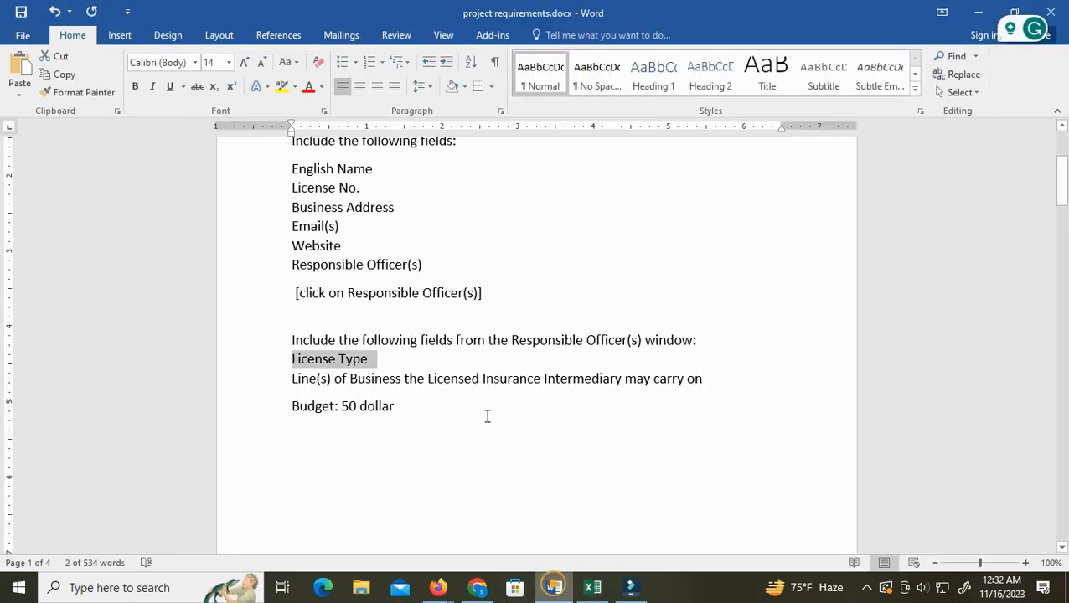
left_click_drag(703, 378, 295, 387)
right_click(416, 400)
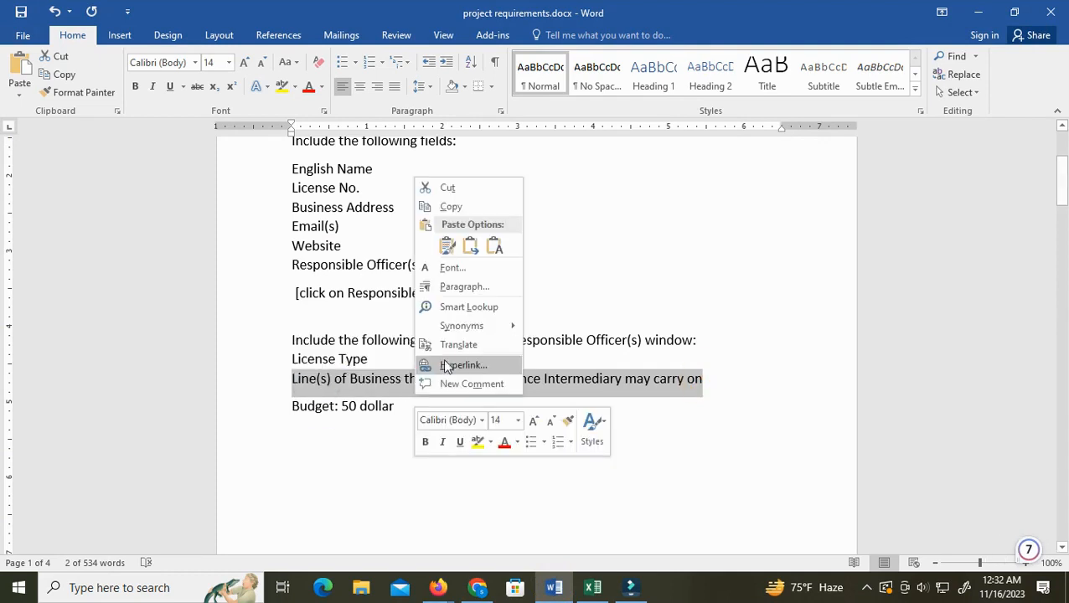
left_click(455, 205)
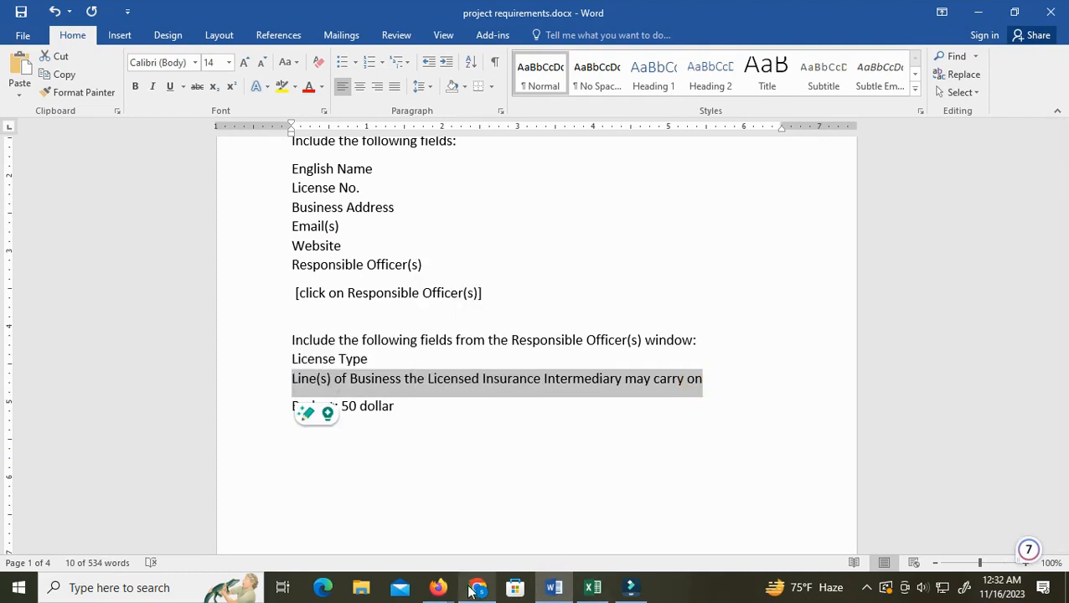
left_click(588, 589)
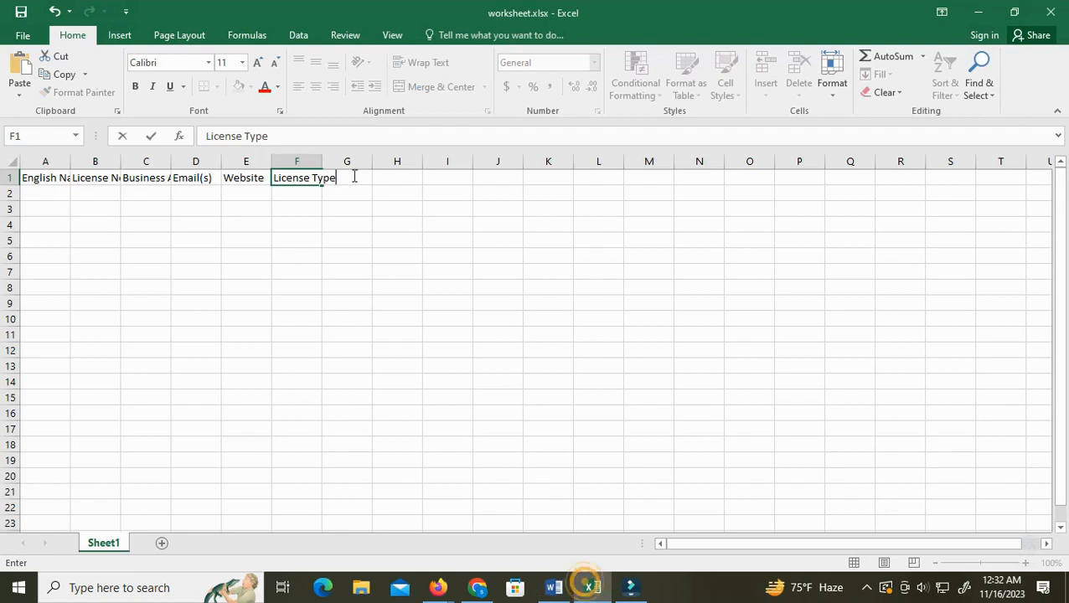
left_click(347, 176)
right_click(347, 177)
left_click(381, 242)
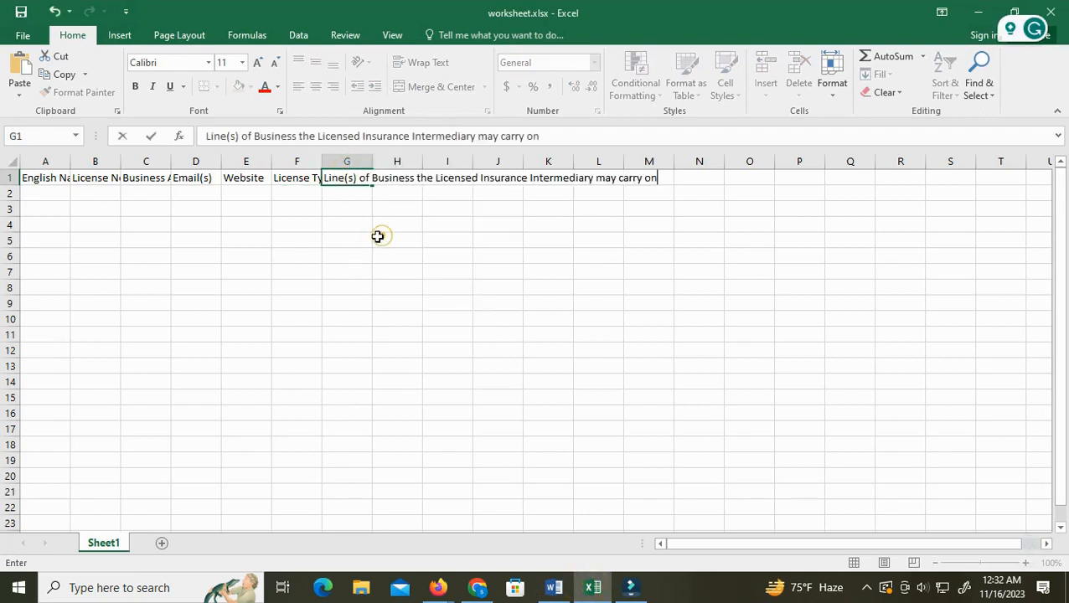
Widen the header columns so each field name fits
left_click(58, 162)
left_click_drag(65, 166, 780, 162)
left_click_drag(669, 161, 708, 161)
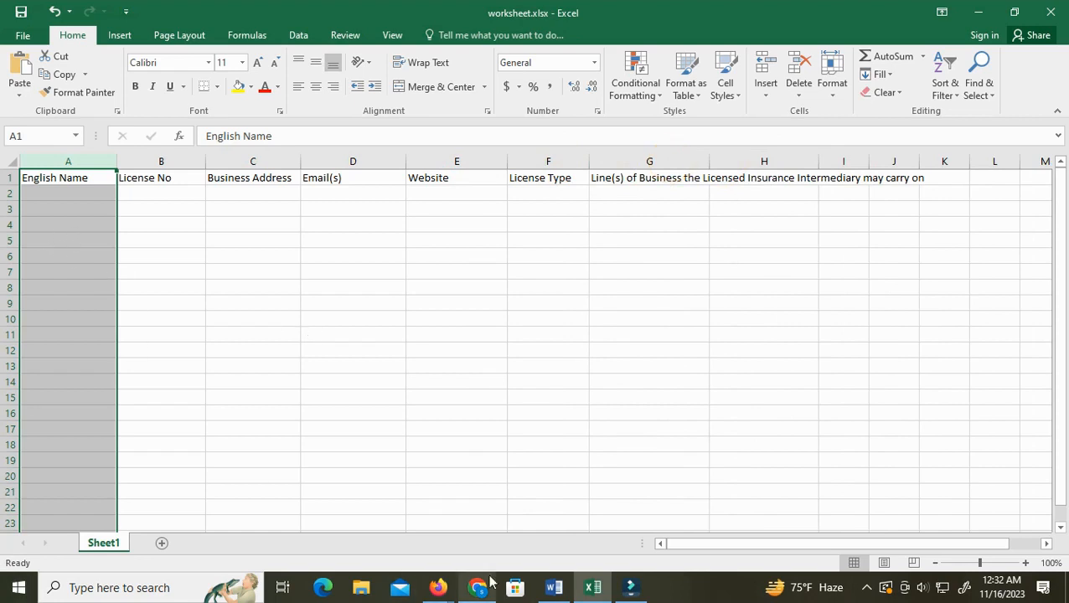
Open the register details window for Coast Insurance Brokers (China) Co., Limited
left_click(439, 587)
left_click(361, 515)
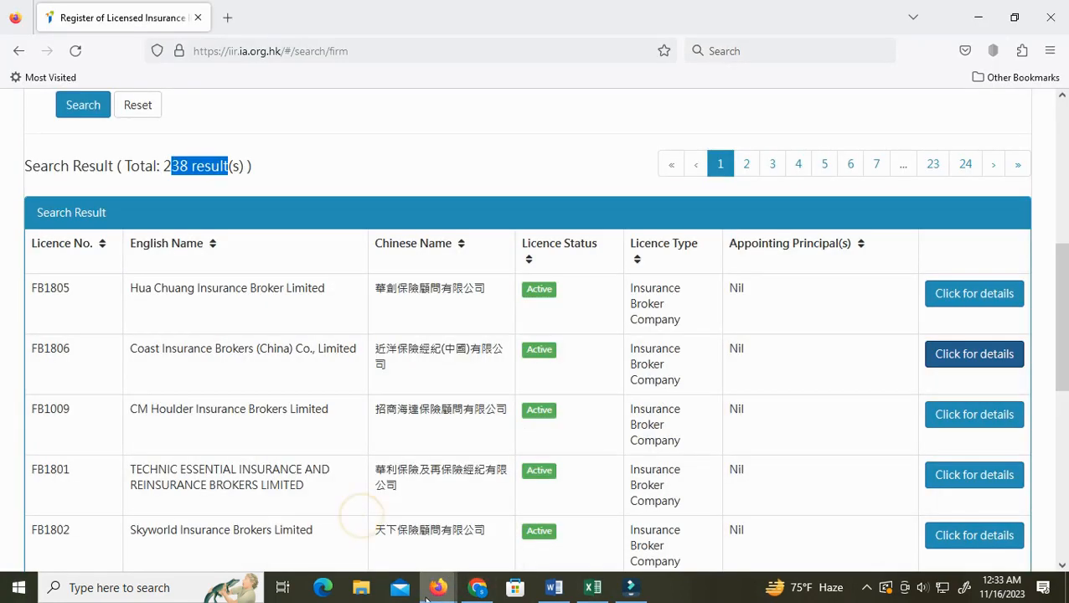
mouse_move(438, 587)
left_click(494, 459)
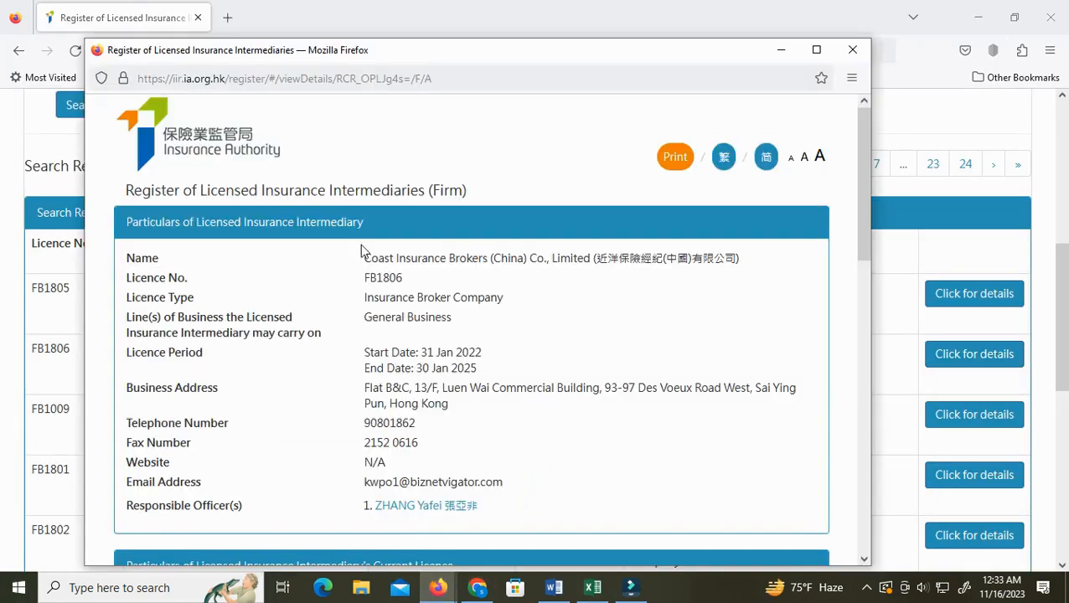
Copy the firm's English name from the details window and paste it into cell A2
left_click_drag(366, 257, 564, 262)
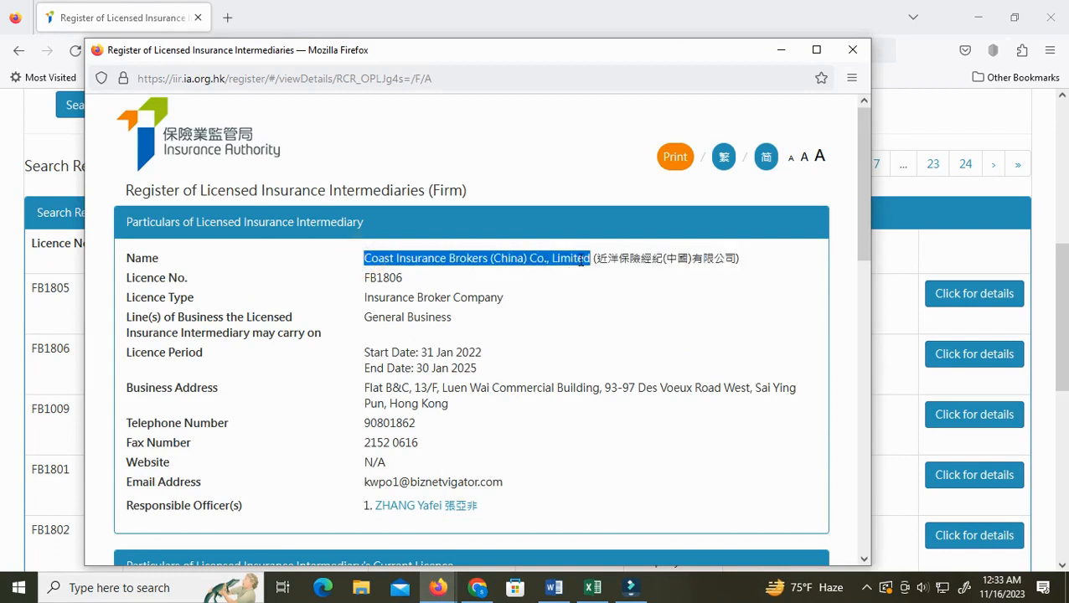
right_click(584, 263)
left_click(603, 273)
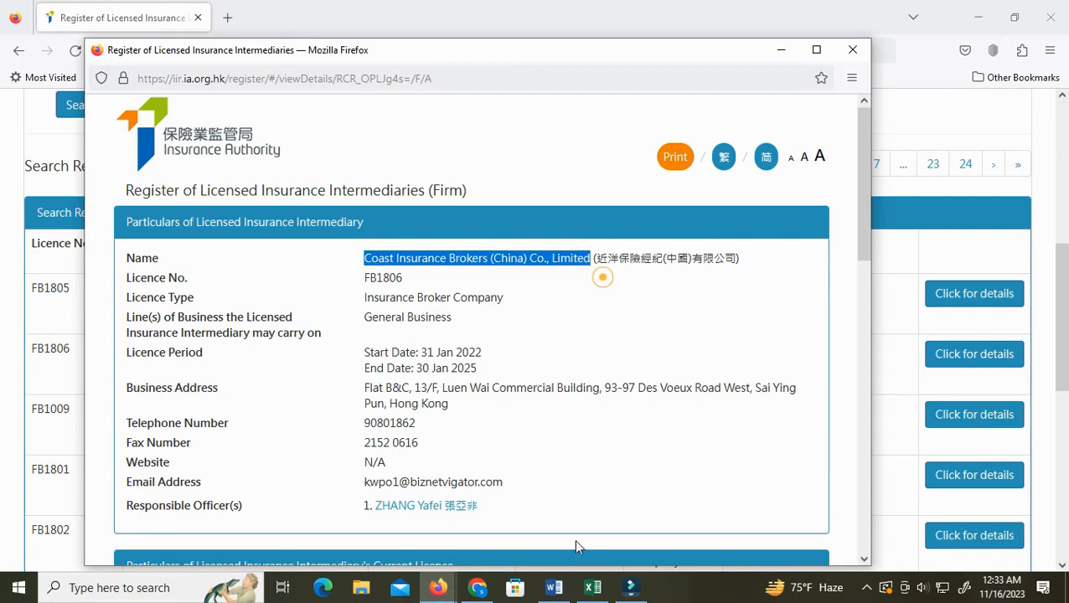
left_click(592, 587)
double_click(85, 191)
right_click(87, 192)
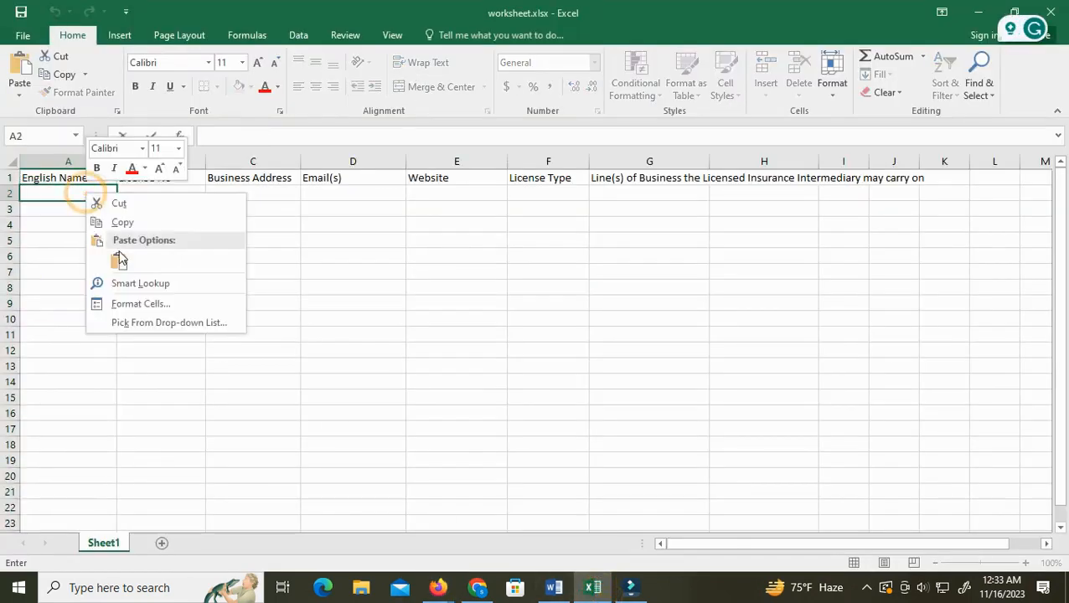
left_click(118, 255)
Copy the firm's licence number FB1806 from the details window and paste it into cell B2
mouse_move(438, 587)
left_click(495, 554)
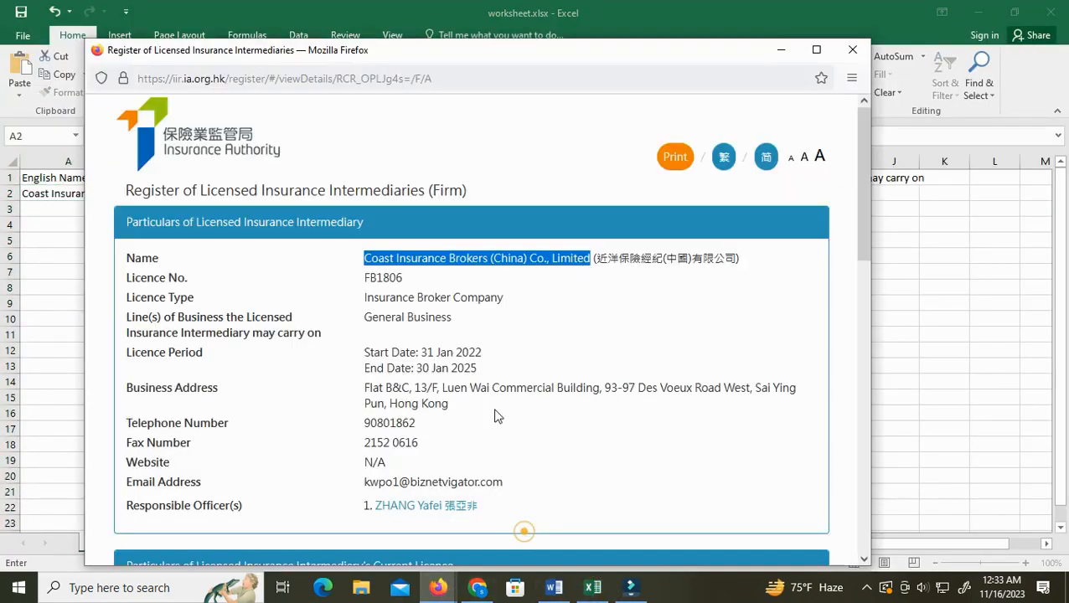
left_click_drag(363, 278, 404, 276)
right_click(390, 280)
left_click(405, 289)
left_click(593, 587)
left_click(177, 194)
double_click(177, 195)
right_click(177, 194)
left_click(201, 253)
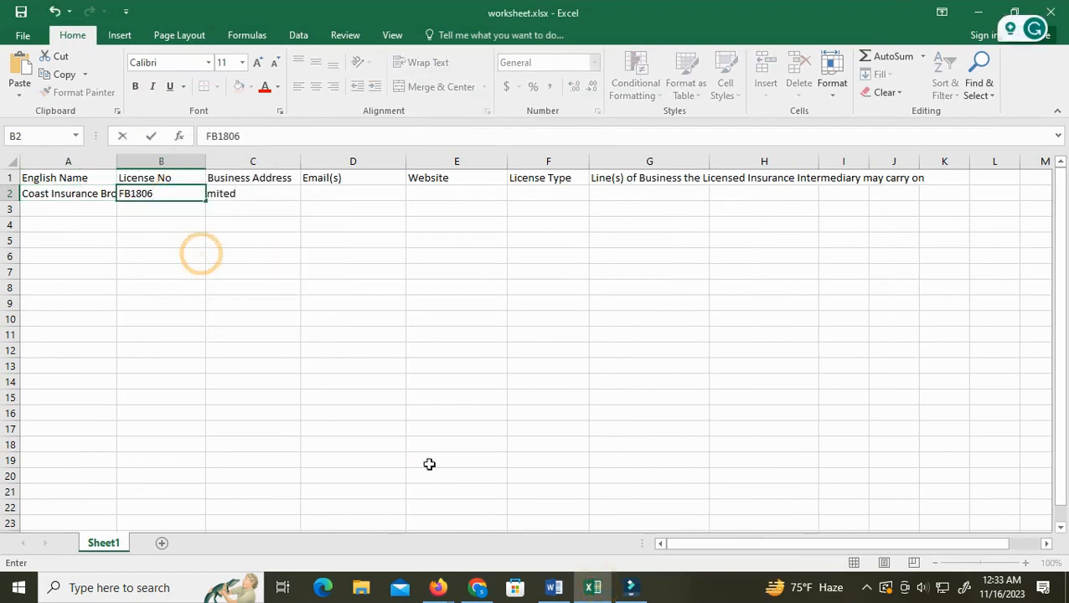
Copy the firm's business address from the details window and paste it into cell C2
mouse_move(437, 587)
left_click(484, 520)
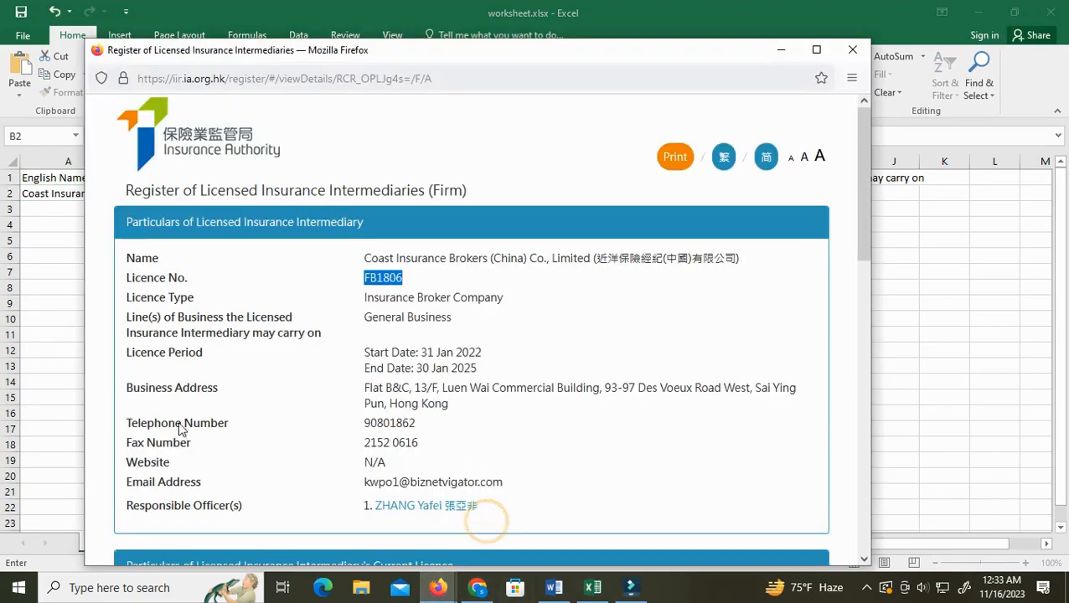
left_click_drag(364, 386, 455, 407)
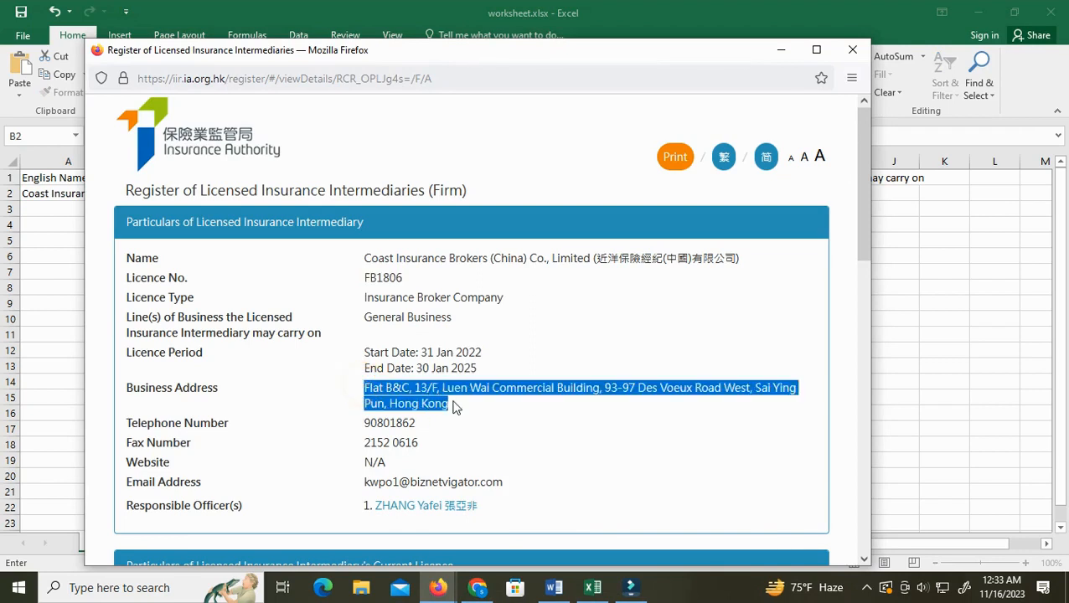
right_click(438, 405)
left_click(475, 205)
left_click(591, 587)
left_click(260, 188)
double_click(260, 188)
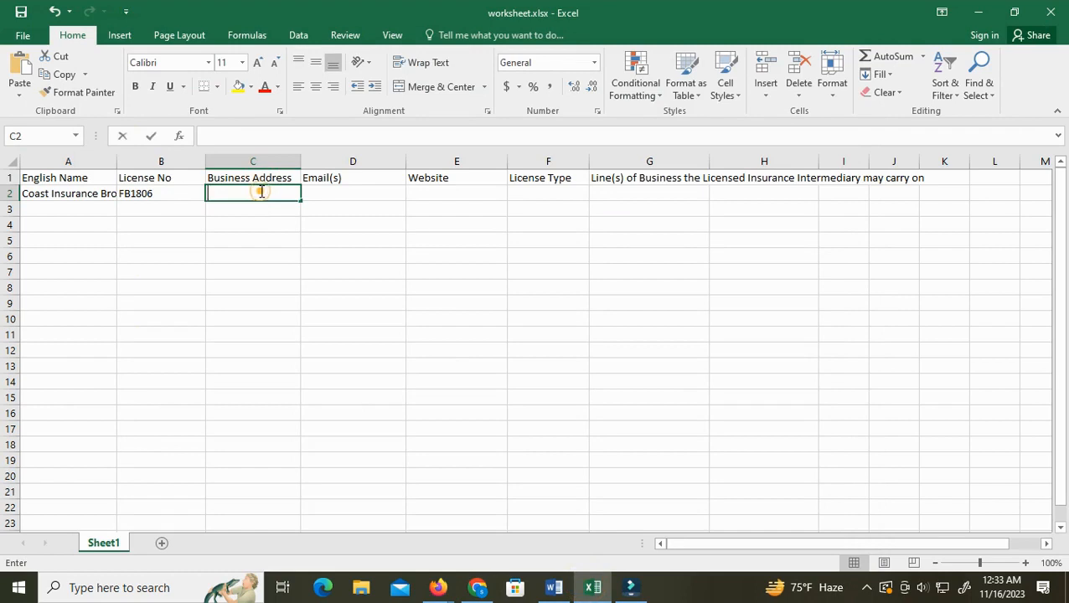
right_click(260, 192)
left_click(295, 263)
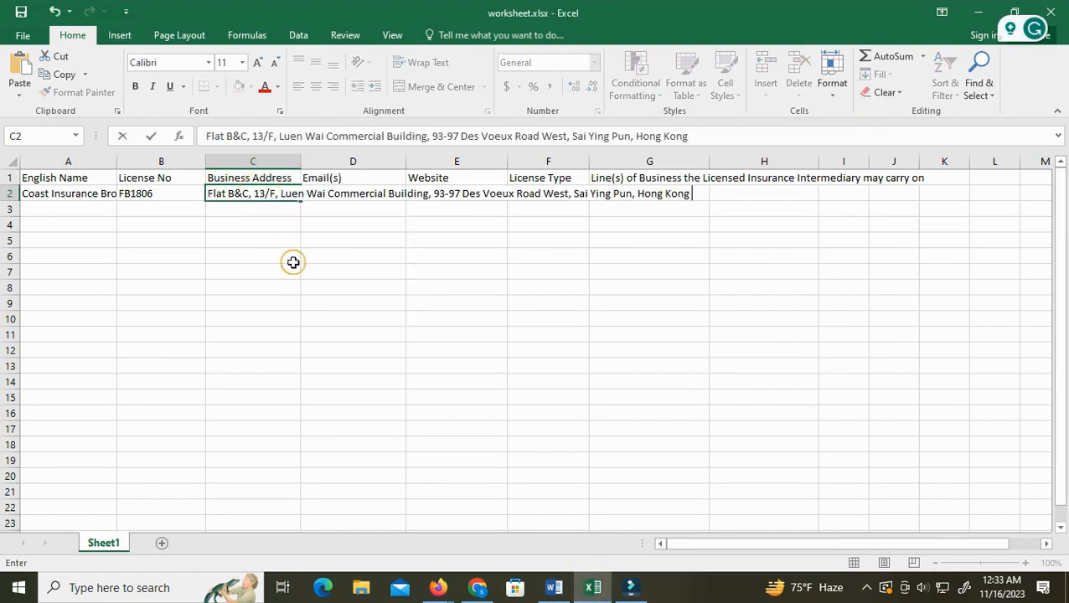
Copy the firm's email address from the details window and paste it into cell D2
left_click(437, 587)
left_click(477, 526)
scroll(536, 475, "down", 3)
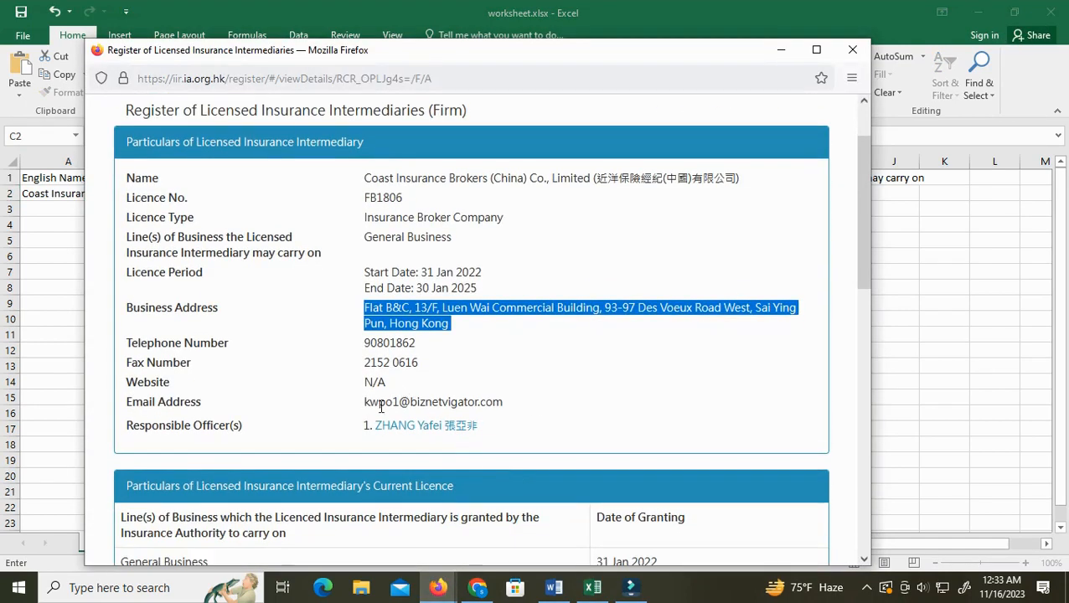
left_click_drag(365, 406, 505, 405)
right_click(490, 406)
left_click(529, 197)
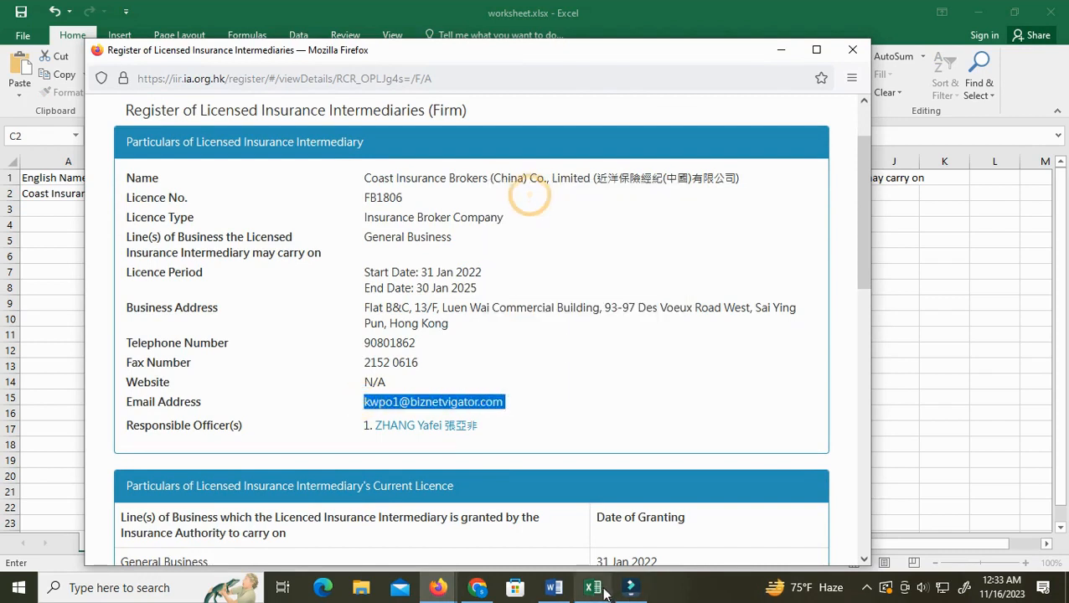
key("alt+Tab")
left_click(345, 194)
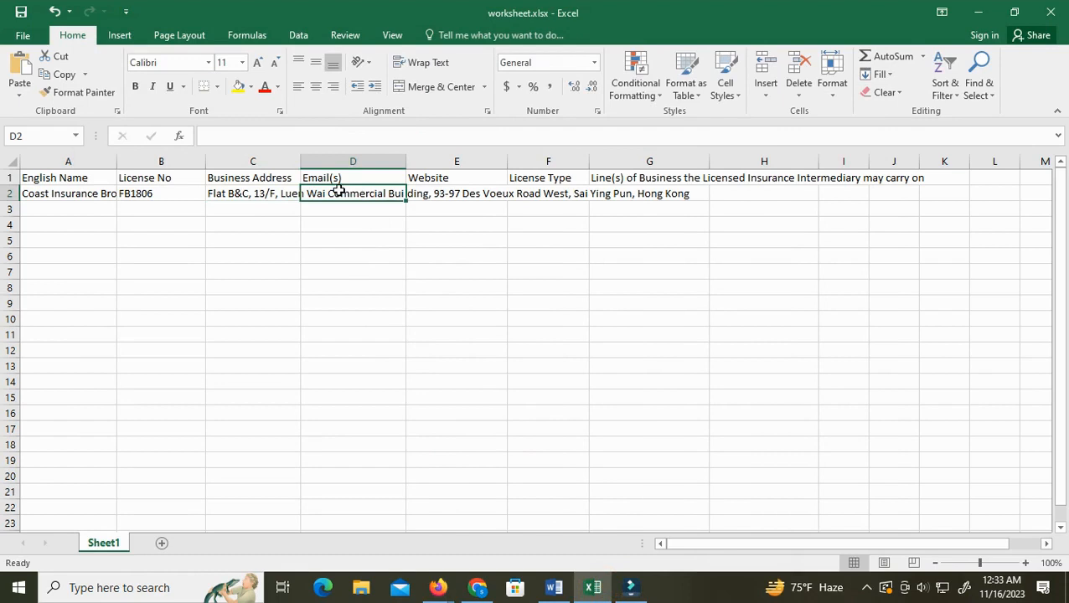
right_click(339, 193)
left_click(377, 261)
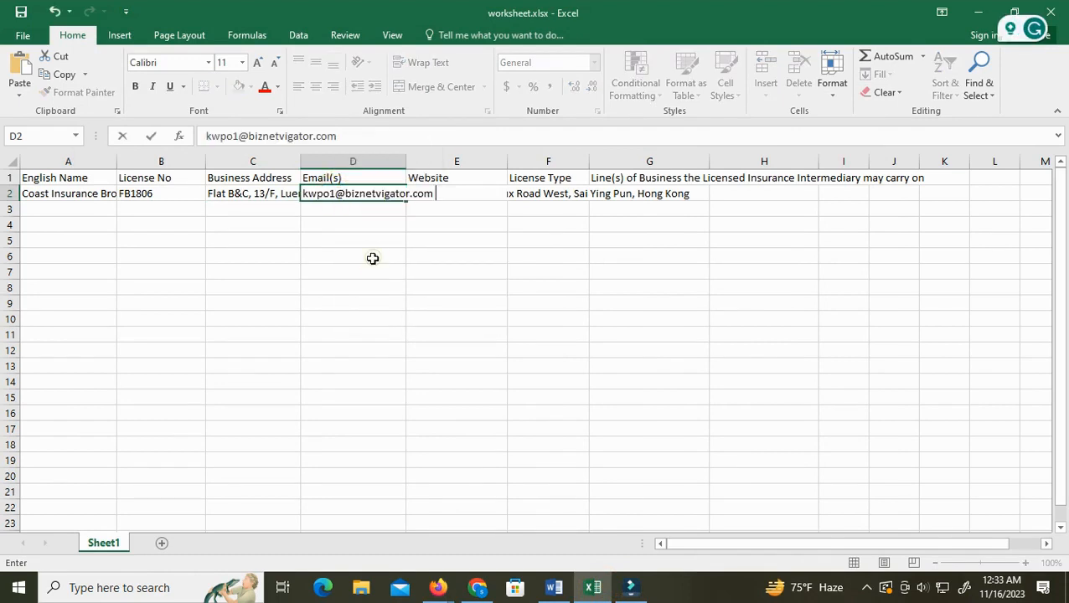
left_click(315, 209)
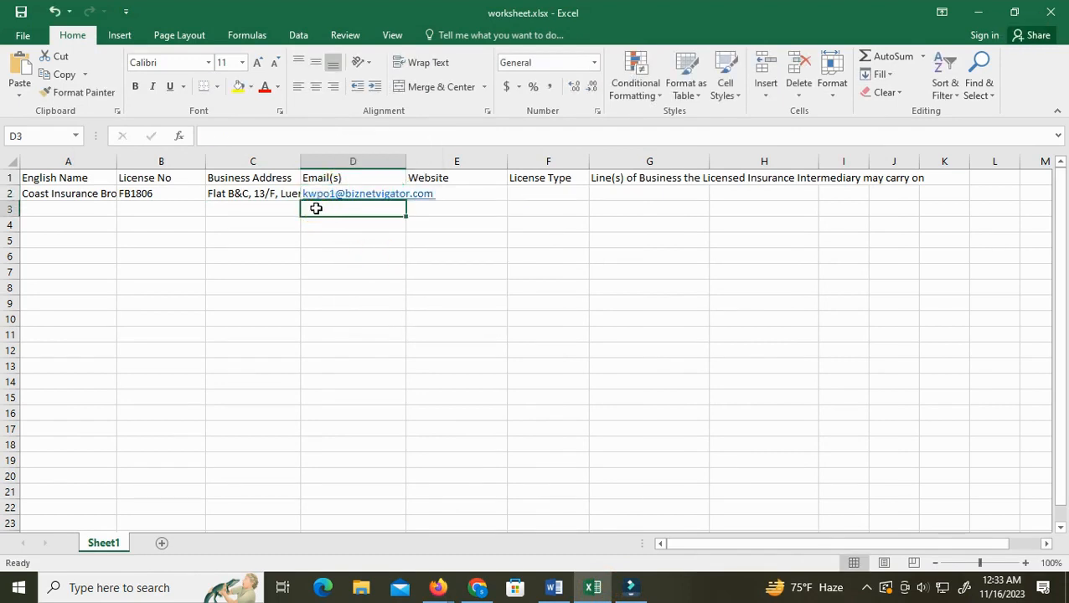
left_click(319, 225)
left_click(312, 241)
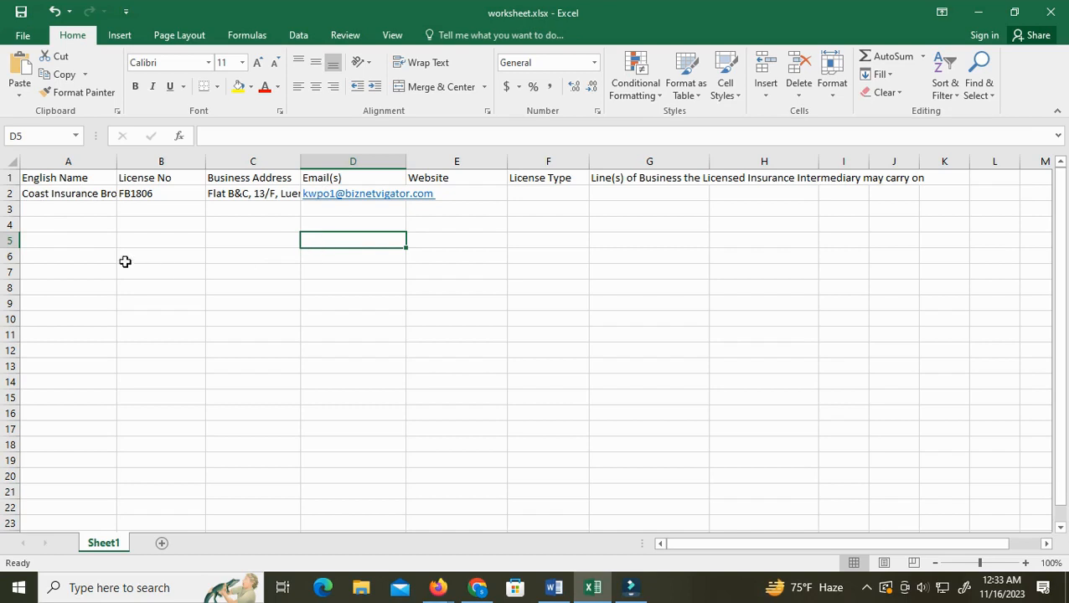
left_click(47, 255)
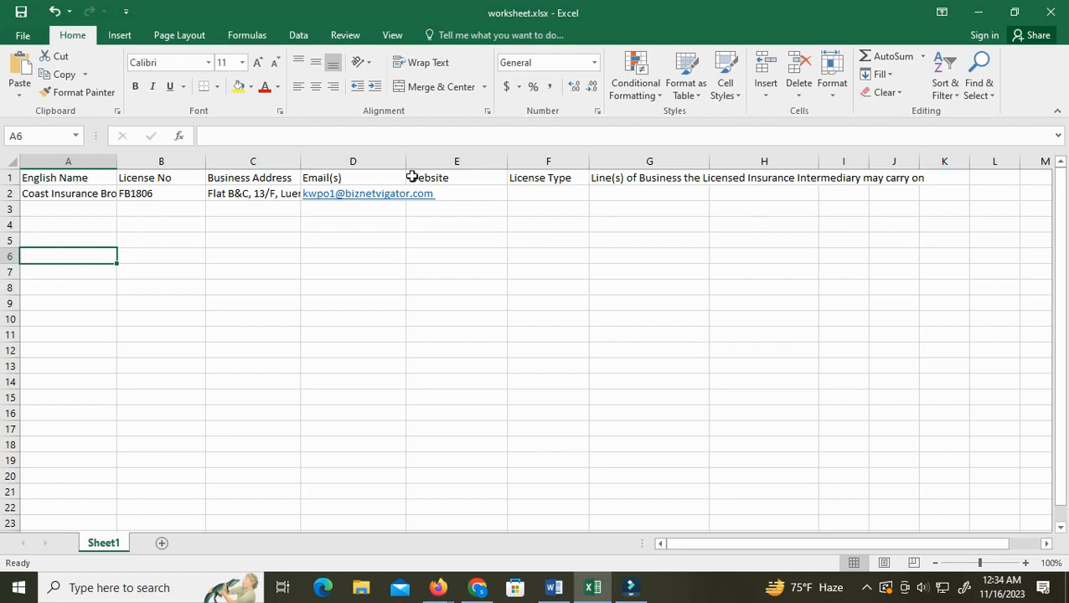
double_click(71, 259)
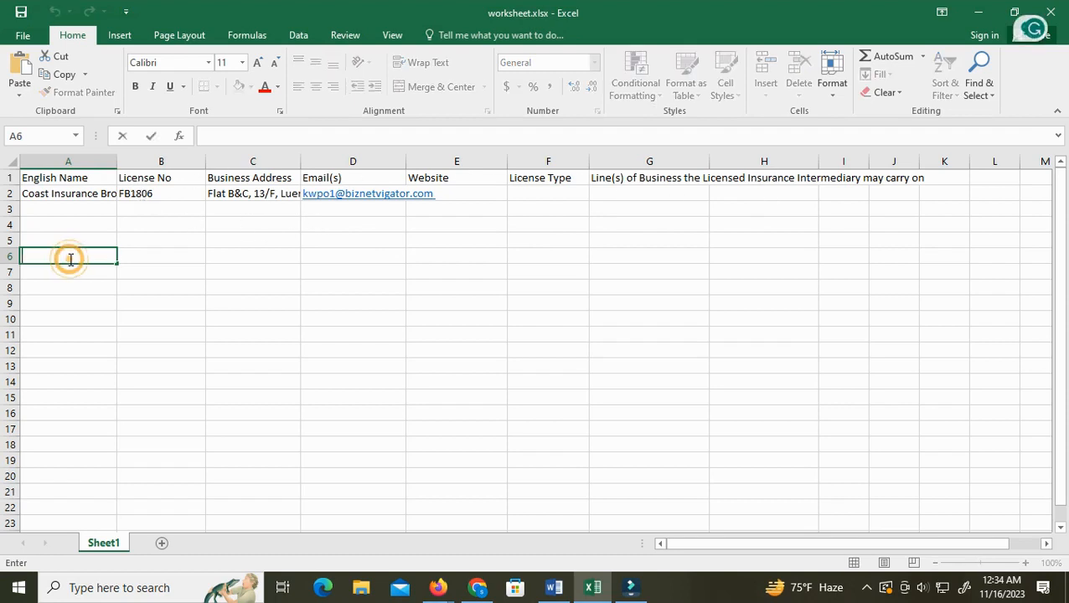
double_click(42, 208)
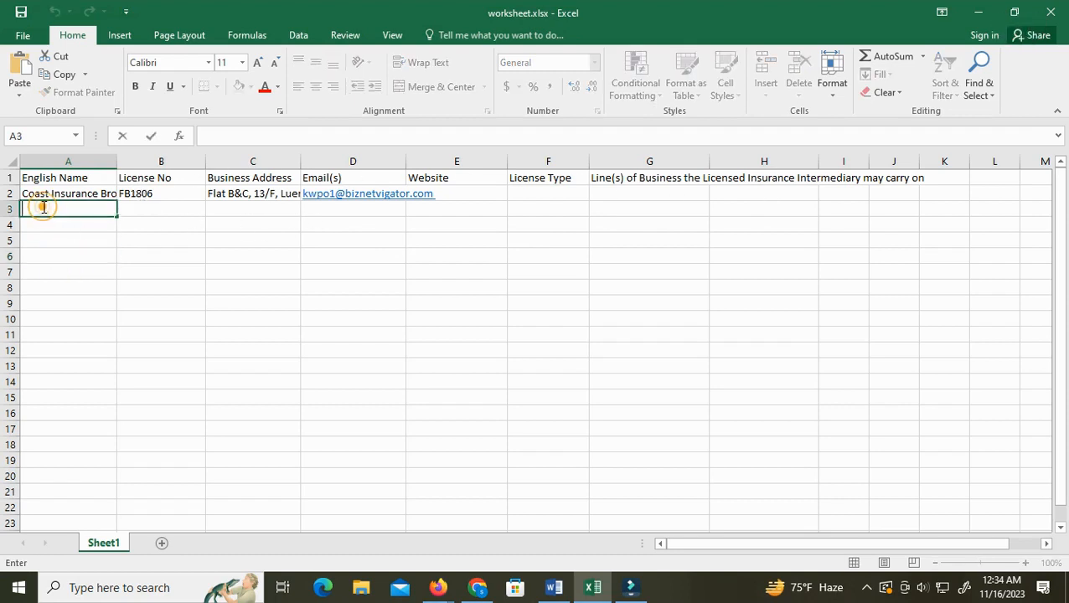
left_click(339, 244)
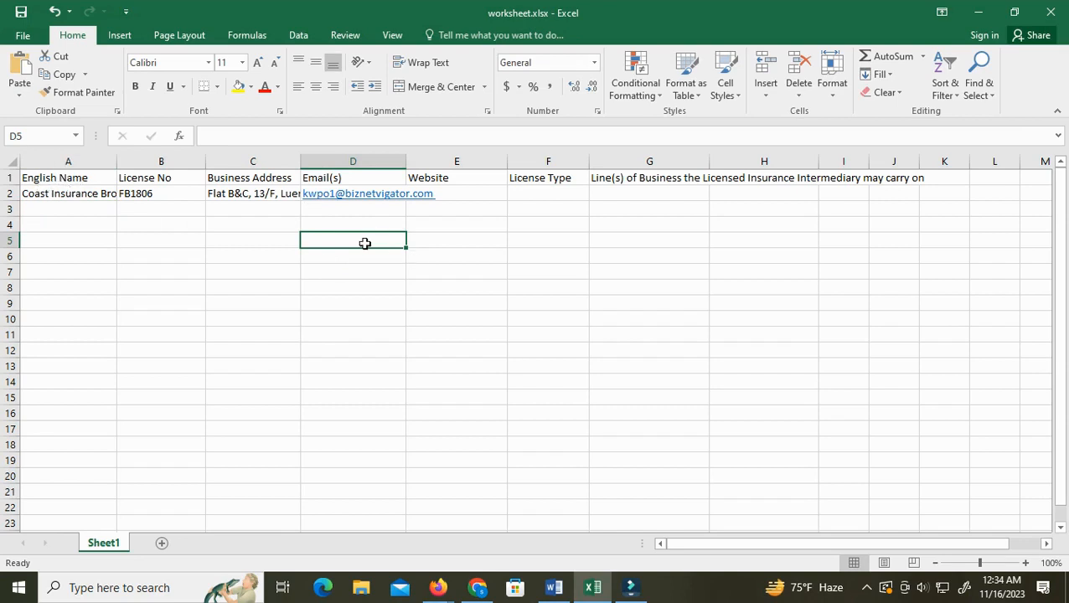
Copy the firm's website value N/A from the details window and paste it into cell E2
left_click(38, 256)
double_click(40, 257)
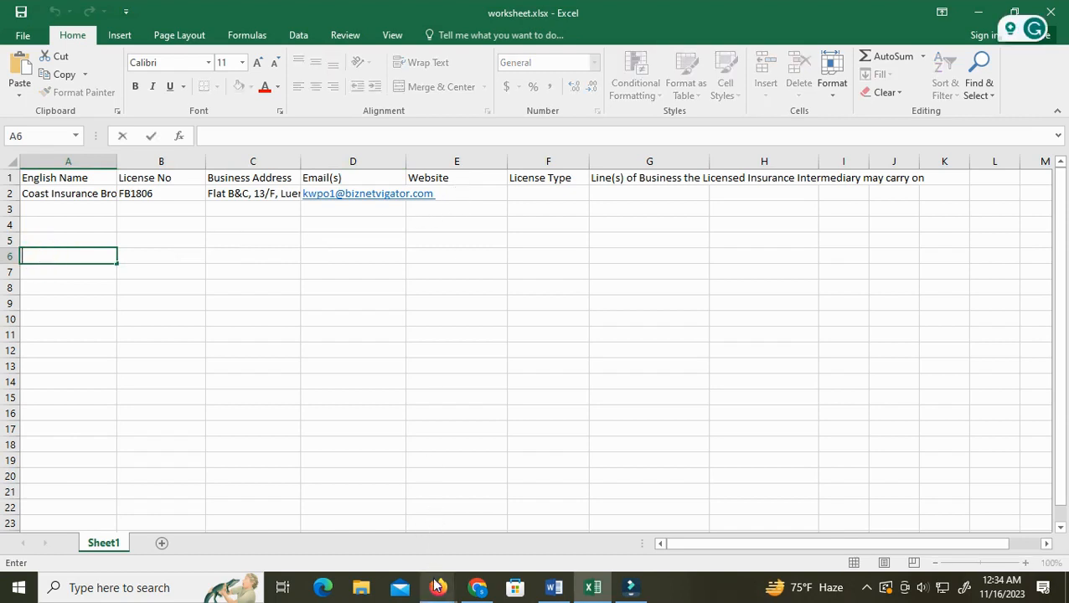
mouse_move(438, 587)
left_click(522, 525)
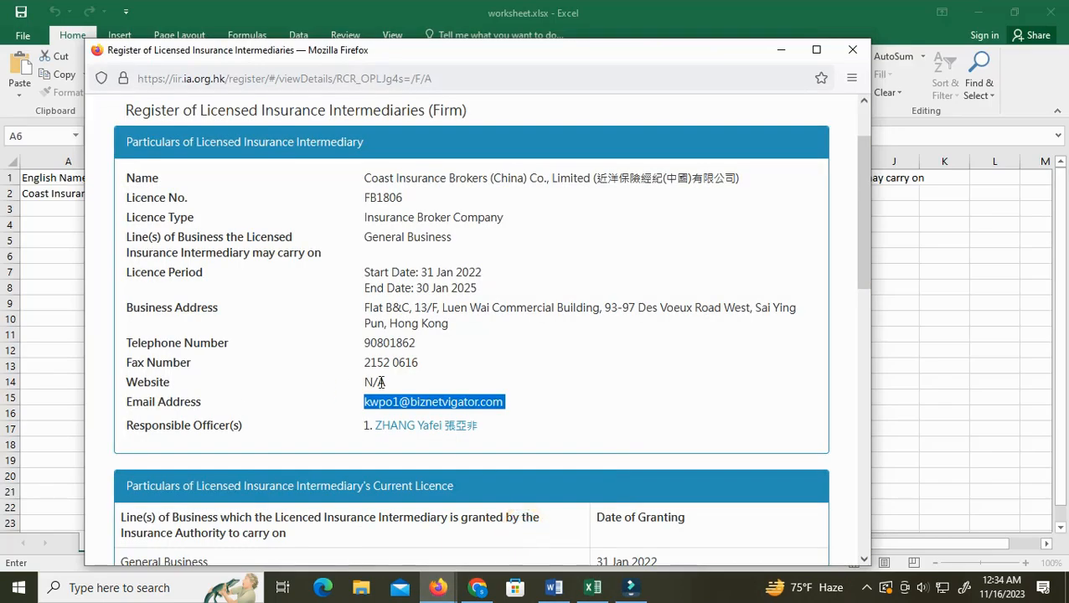
left_click_drag(365, 385, 386, 384)
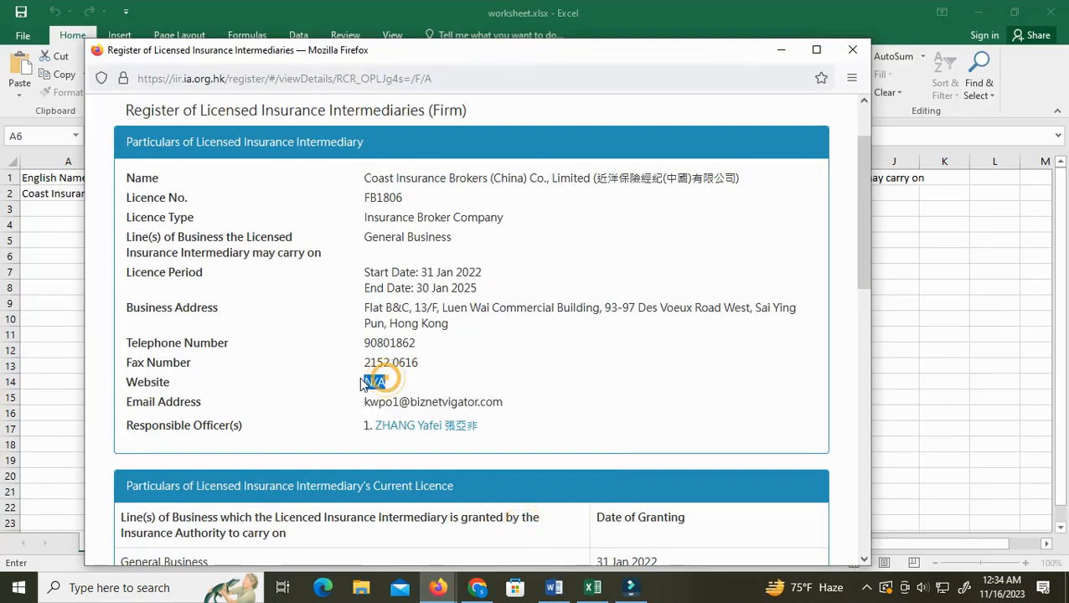
right_click(376, 383)
left_click(394, 399)
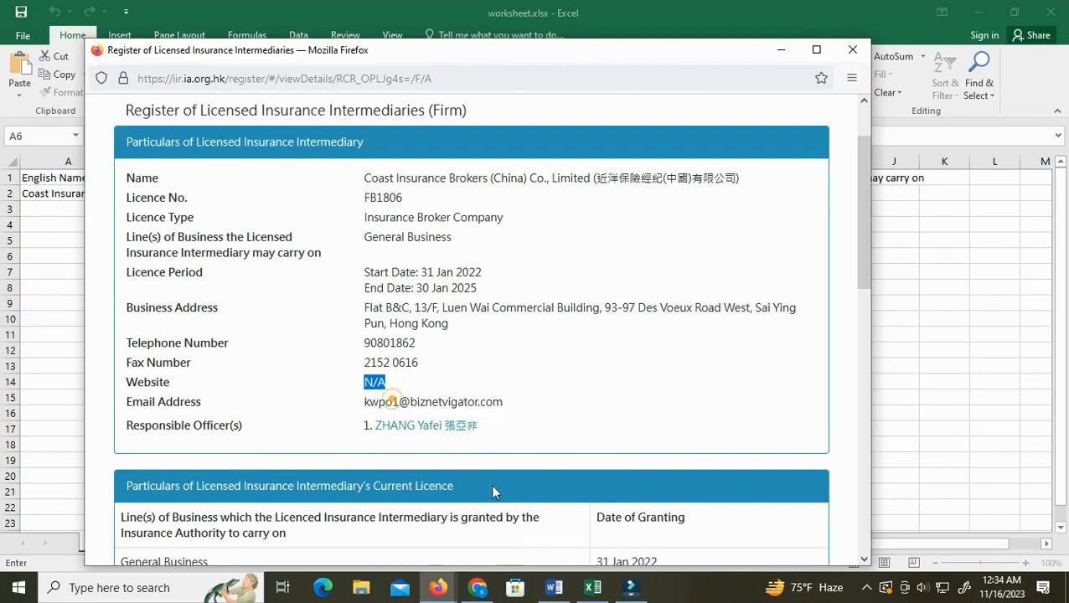
left_click(593, 587)
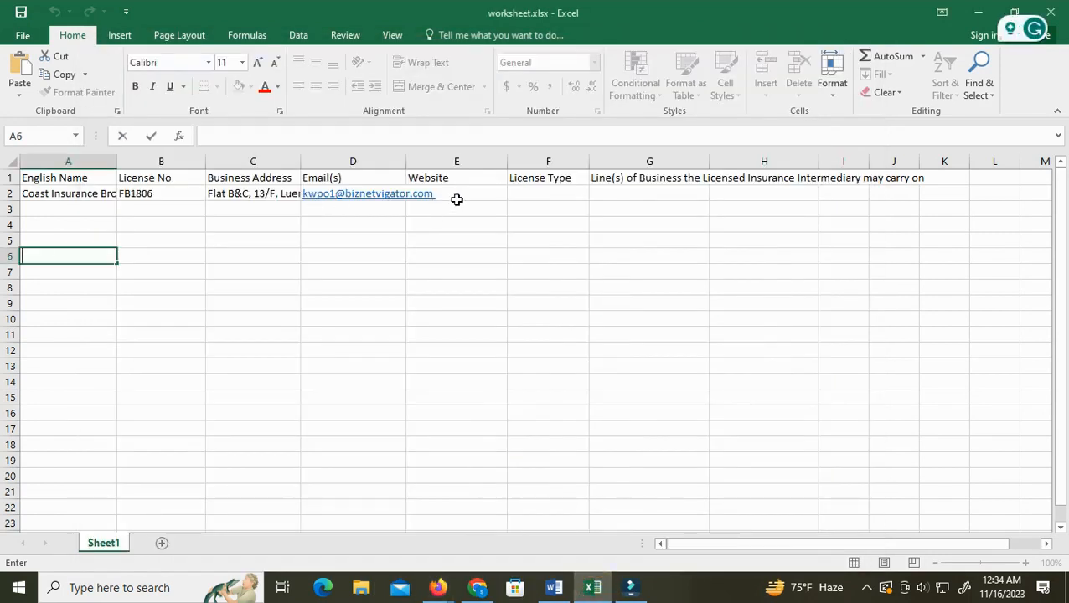
key("Tab")
key("Tab")
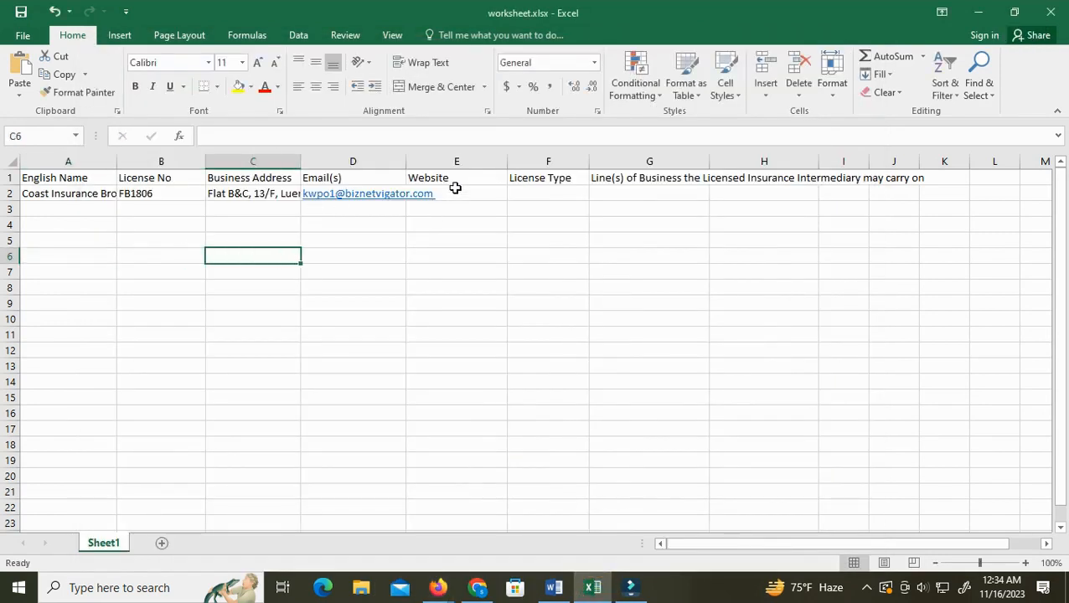
double_click(455, 192)
right_click(455, 192)
left_click(473, 260)
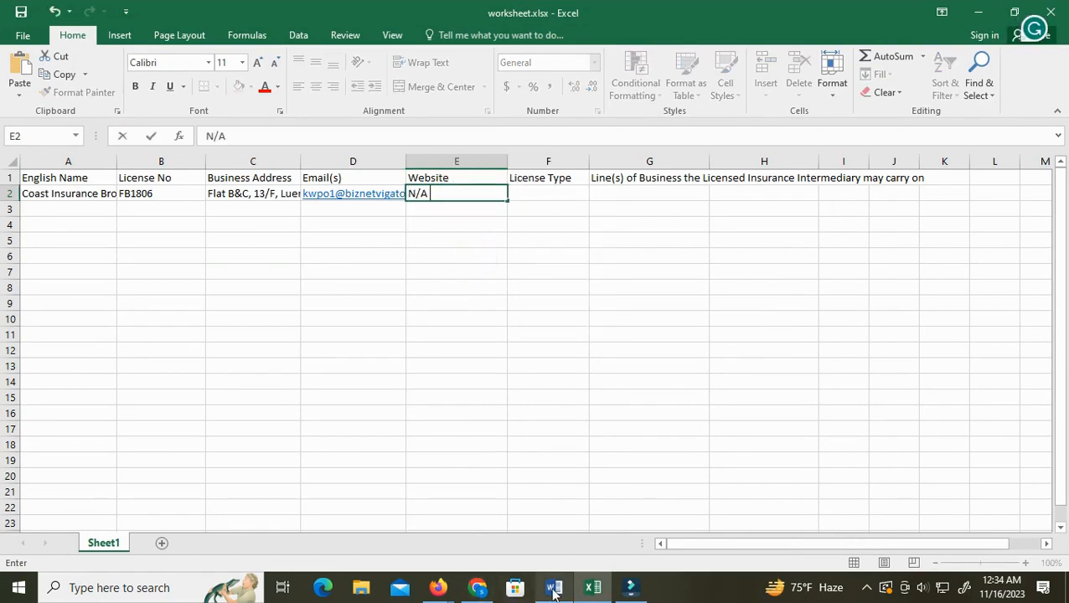
Open the responsible officer's details window from the firm's record
mouse_move(443, 589)
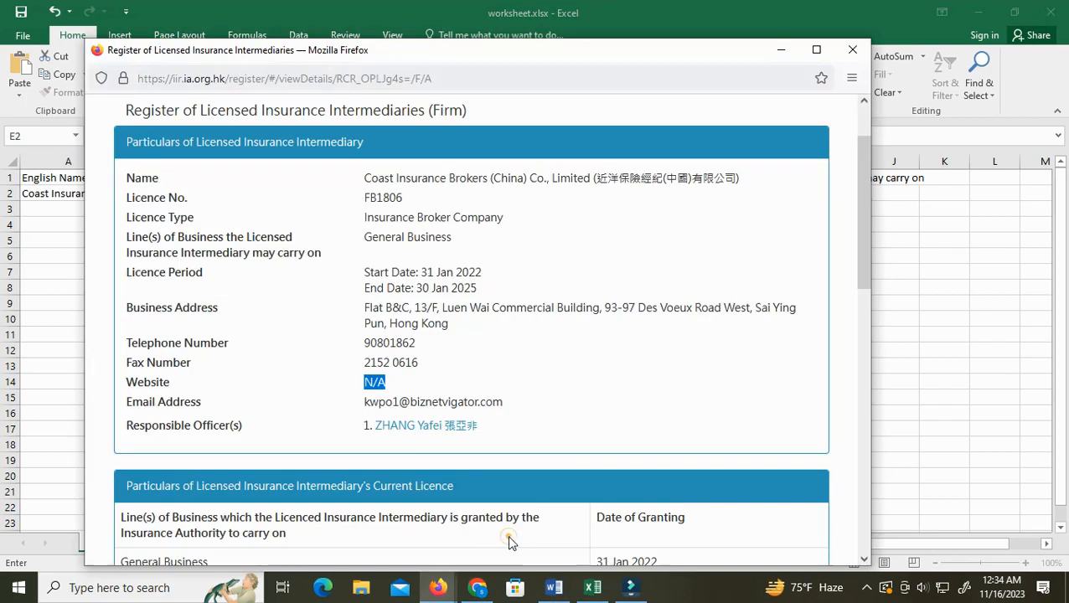
left_click(592, 587)
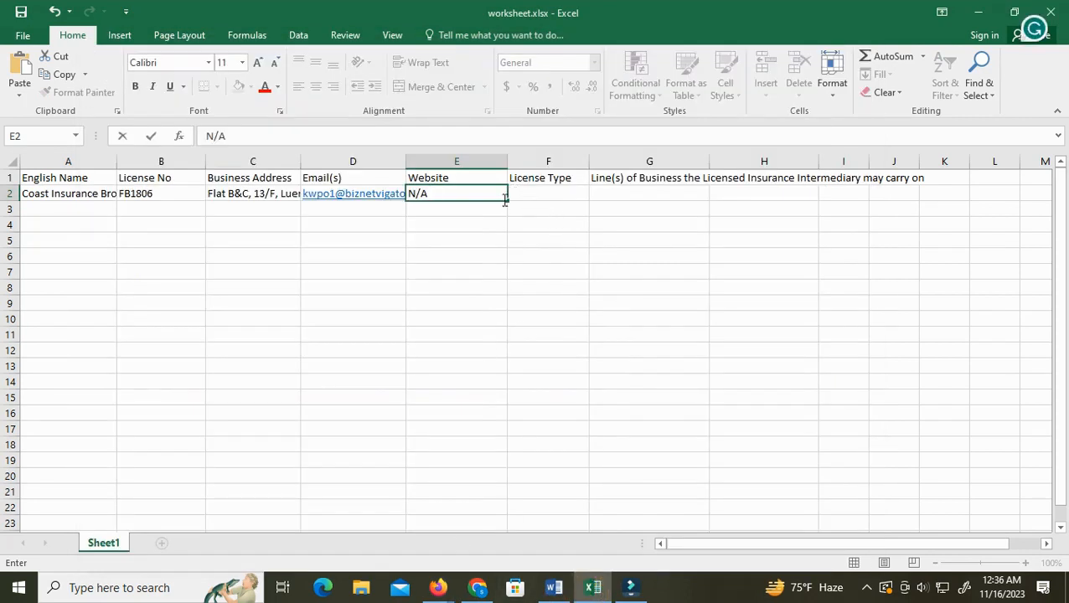
left_click(440, 586)
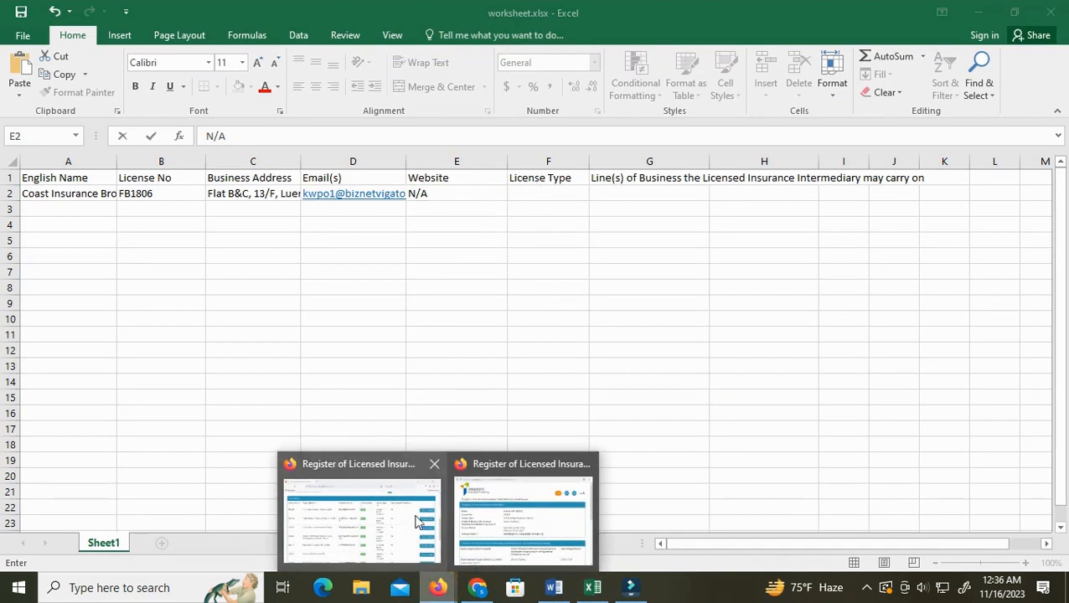
left_click(483, 518)
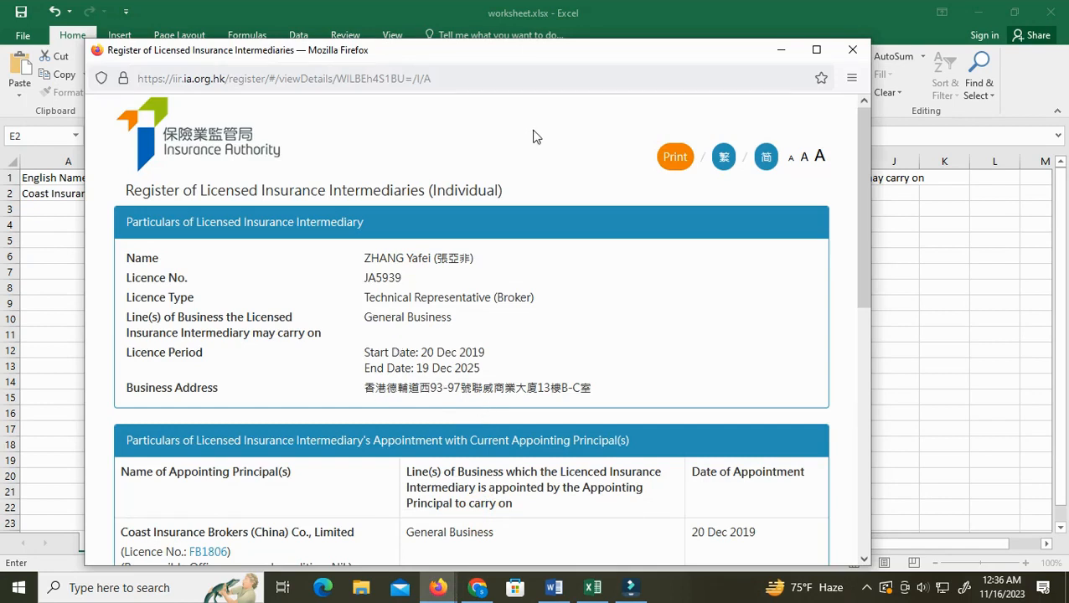
left_click(438, 587)
left_click(404, 546)
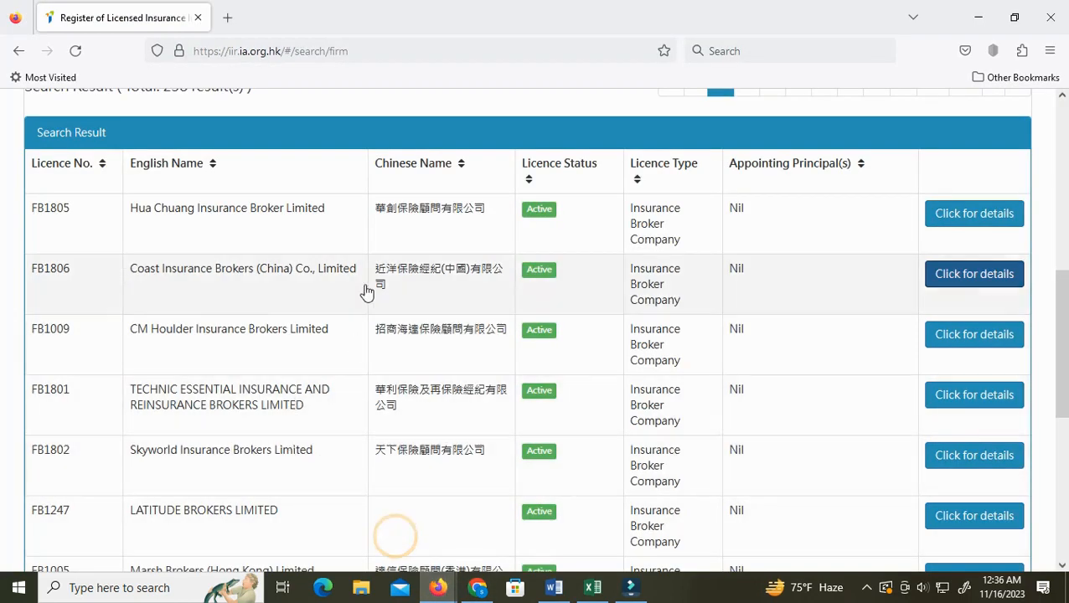
left_click(992, 284)
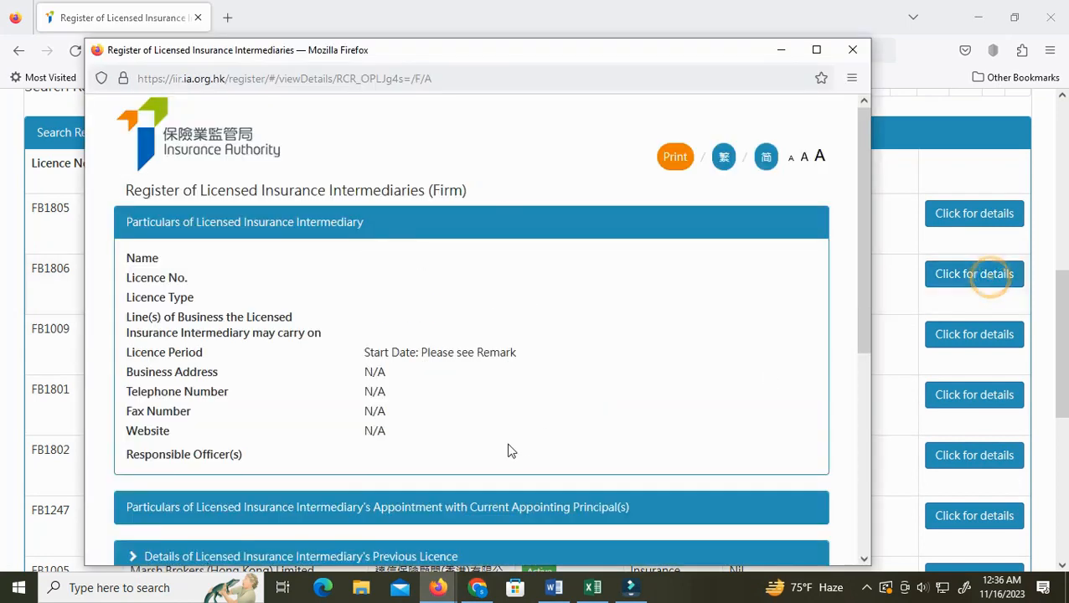
scroll(469, 461, "down", 3)
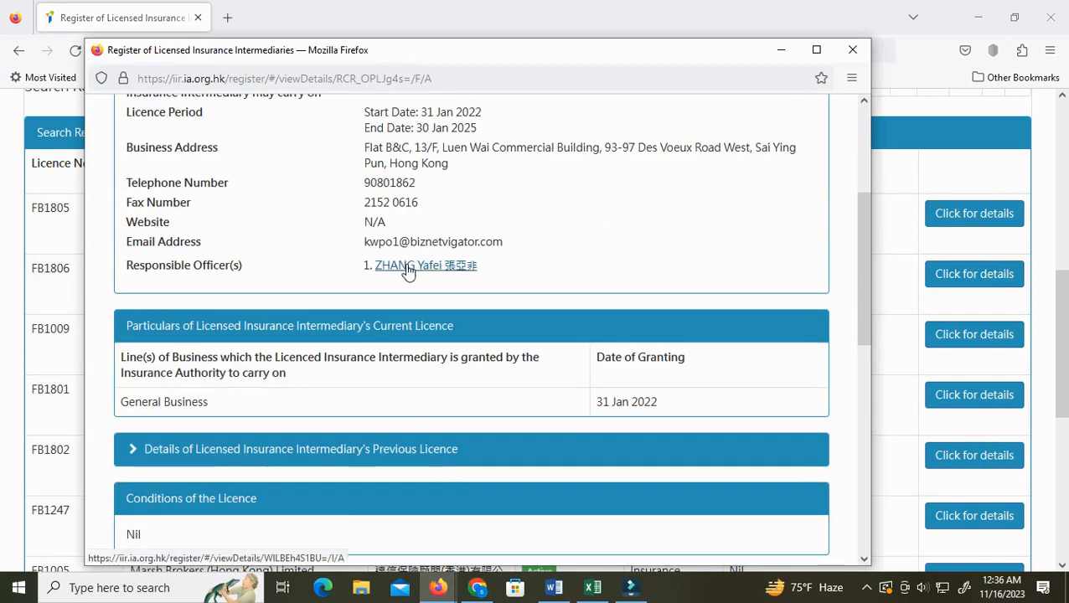
mouse_move(438, 586)
left_click(521, 503)
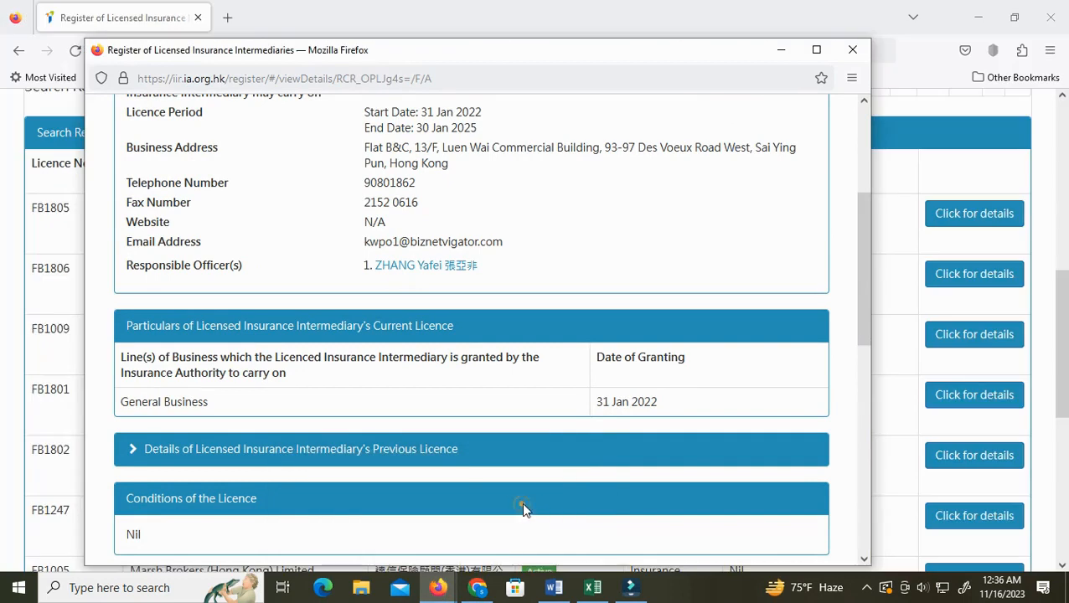
scroll(393, 268, "up", 2)
left_click(411, 351)
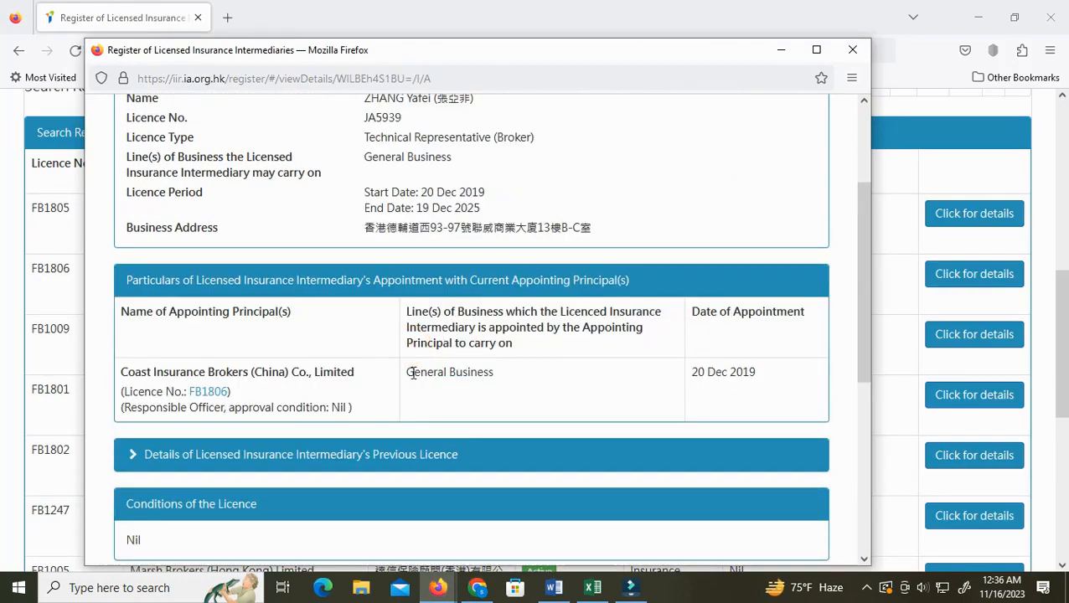
scroll(413, 373, "up", 4)
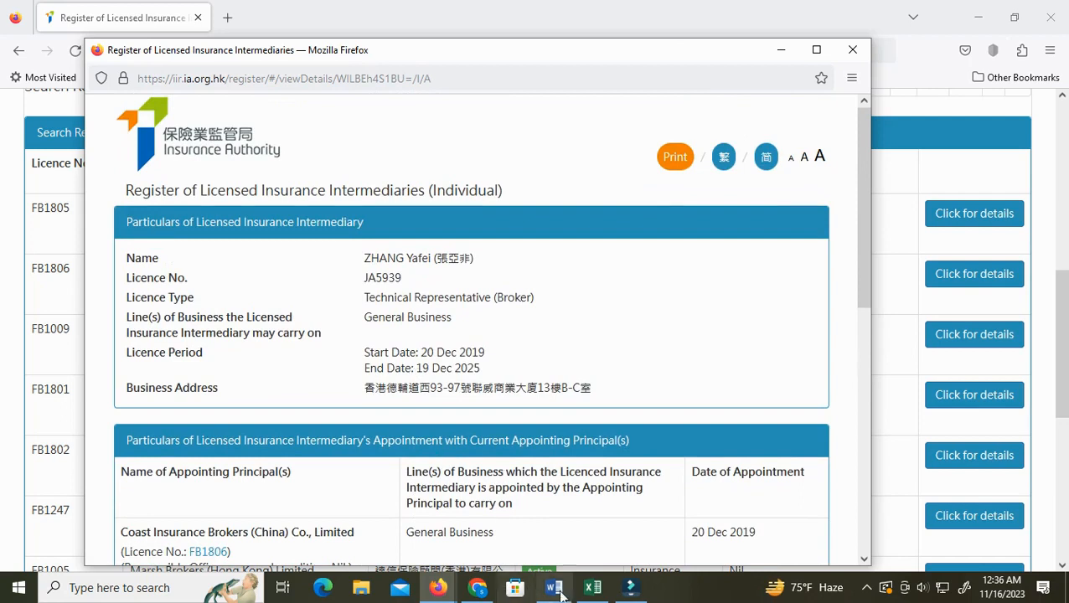
left_click(592, 587)
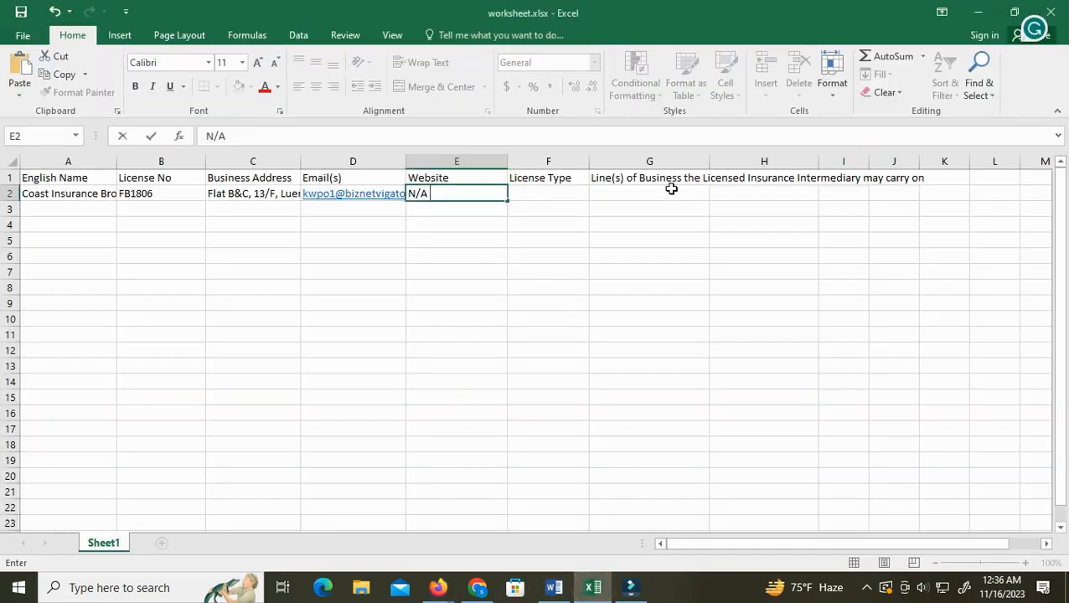
mouse_move(438, 587)
left_click(487, 549)
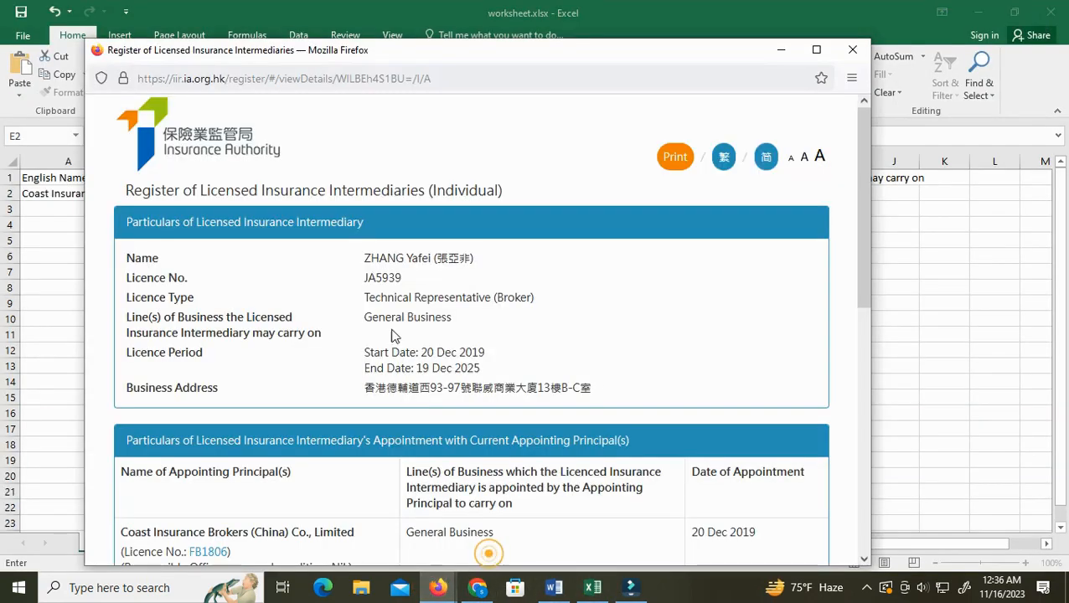
Copy the officer's licence type Technical Representative (Broker) and paste it into cell F2
left_click_drag(371, 297, 533, 299)
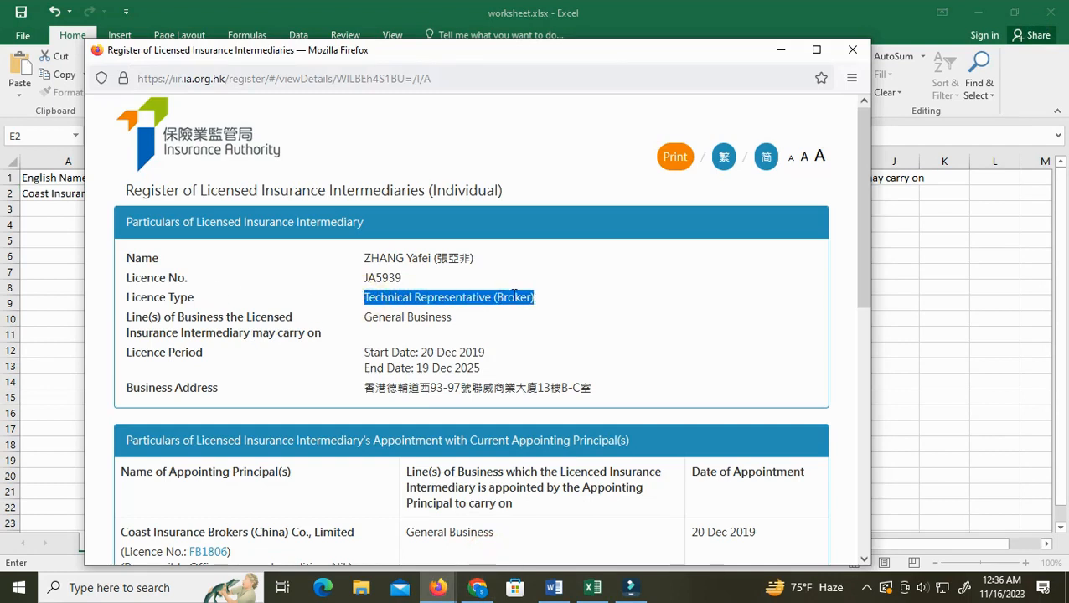
right_click(514, 296)
left_click(538, 313)
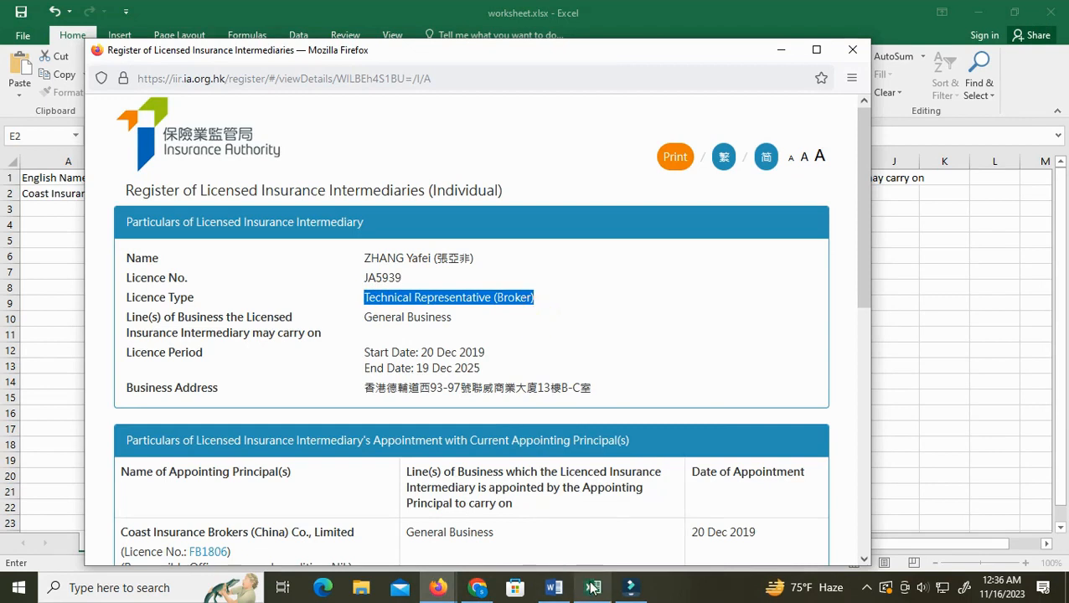
left_click(592, 587)
left_click(522, 197)
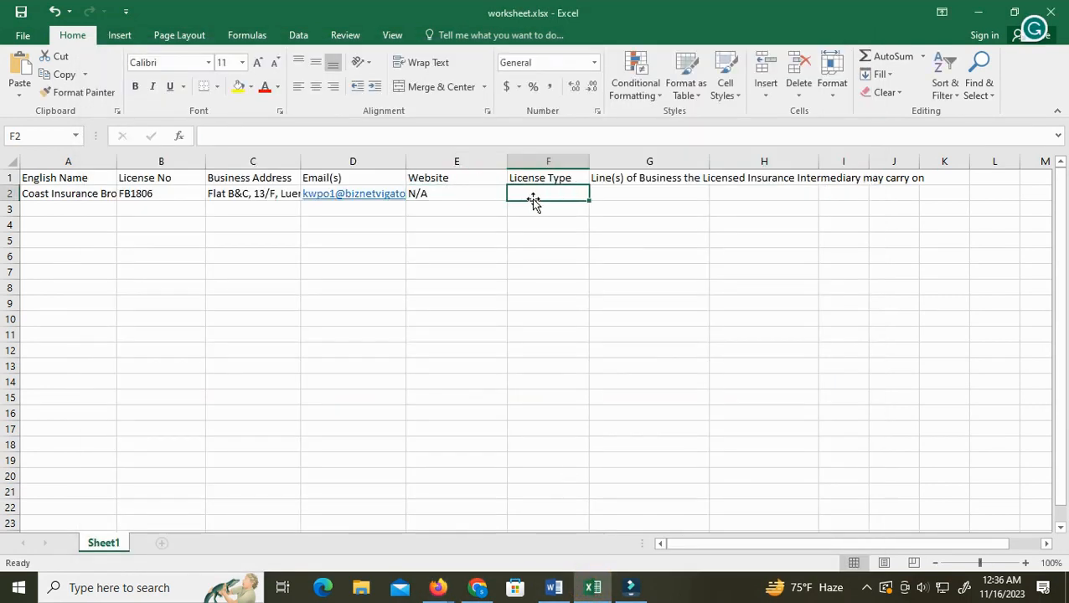
double_click(539, 193)
right_click(538, 194)
left_click(569, 261)
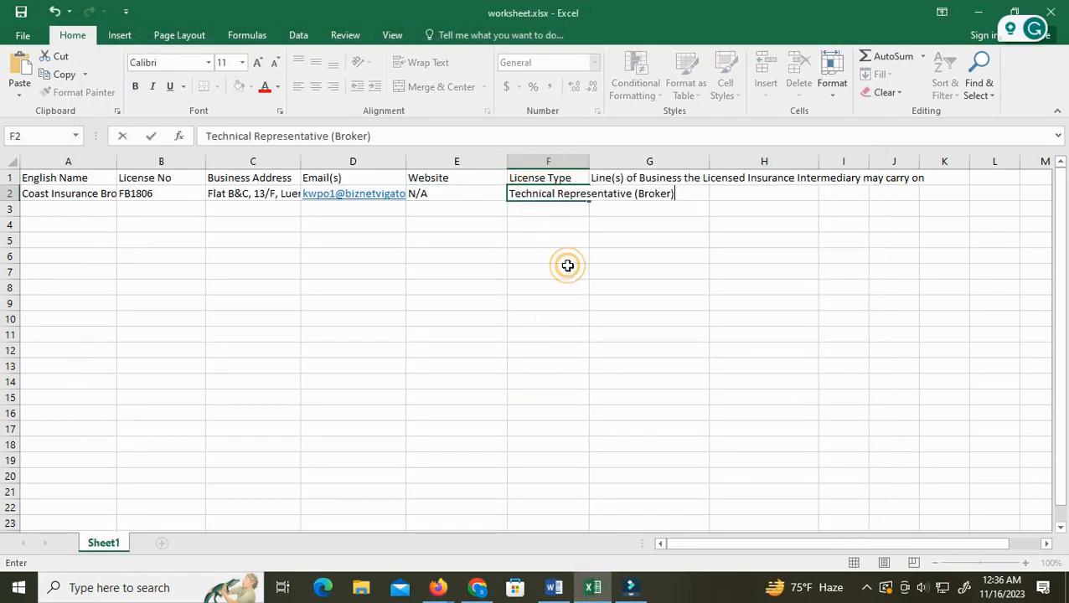
Copy the officer's line of business General Business from the appointment table and paste it into cell G2
left_click(437, 586)
left_click(488, 532)
scroll(442, 421, "down", 3)
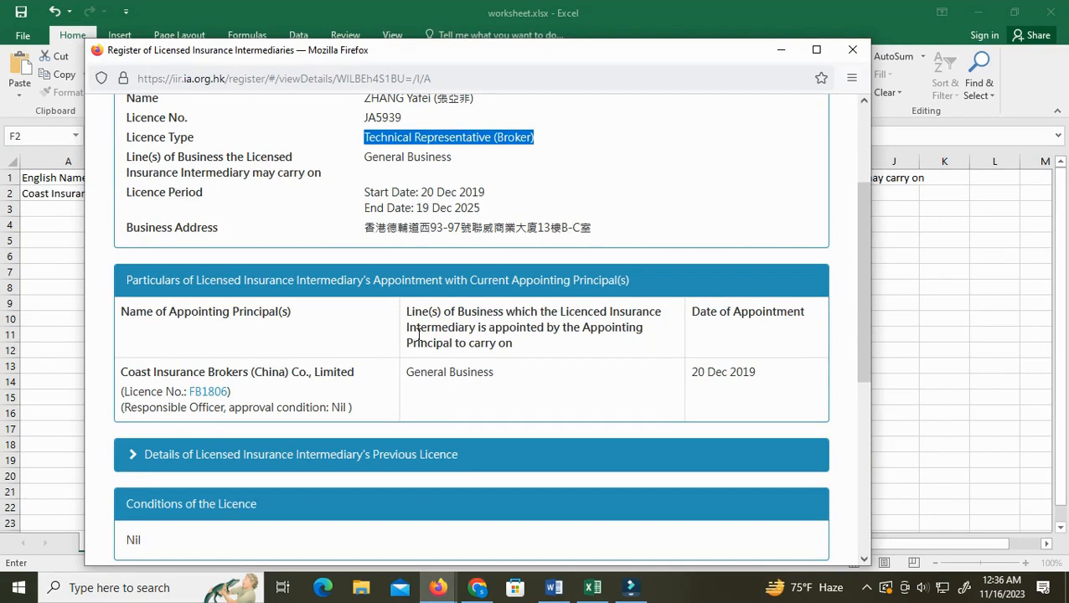
triple_click(407, 369)
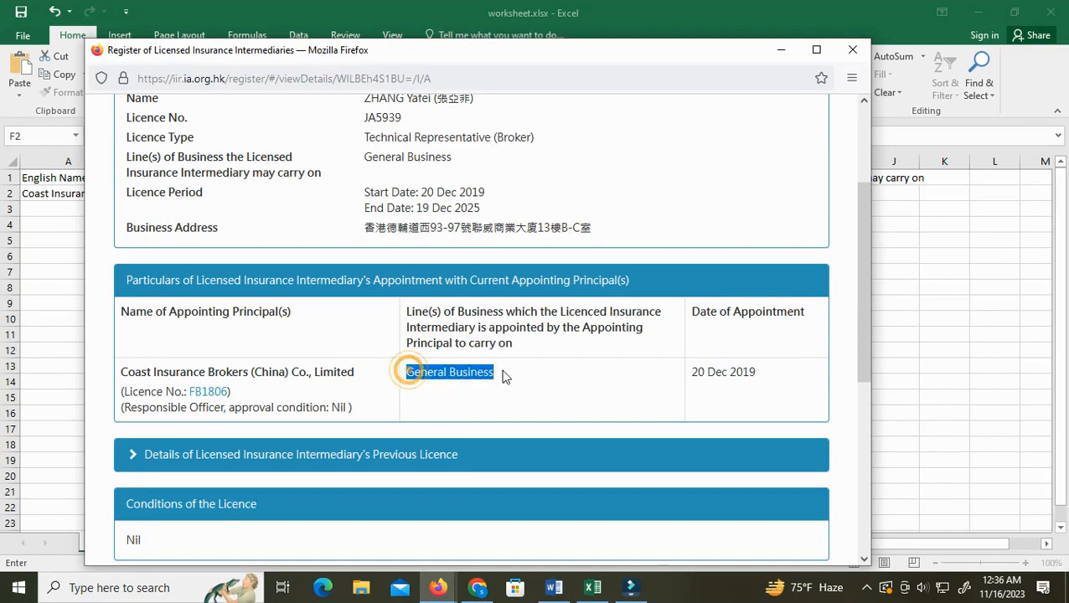
right_click(468, 376)
left_click(491, 390)
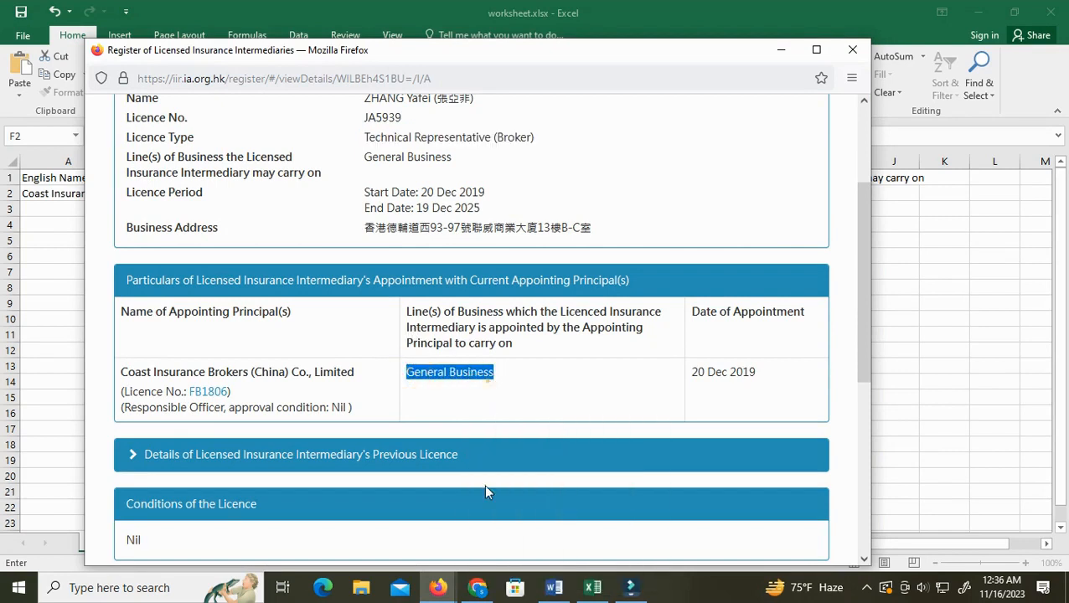
left_click(591, 586)
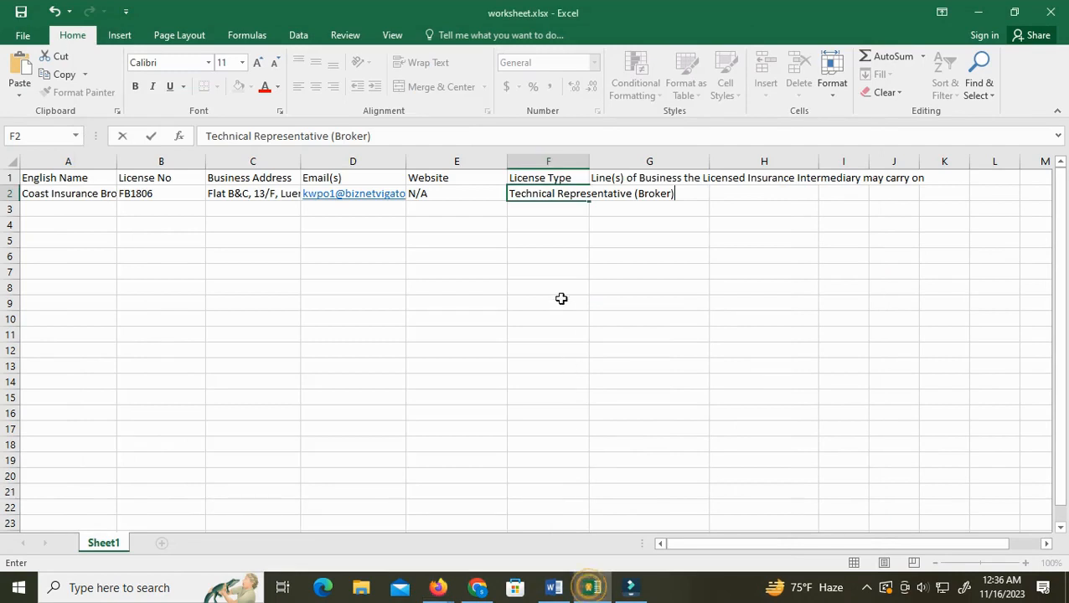
left_click(625, 191)
double_click(634, 191)
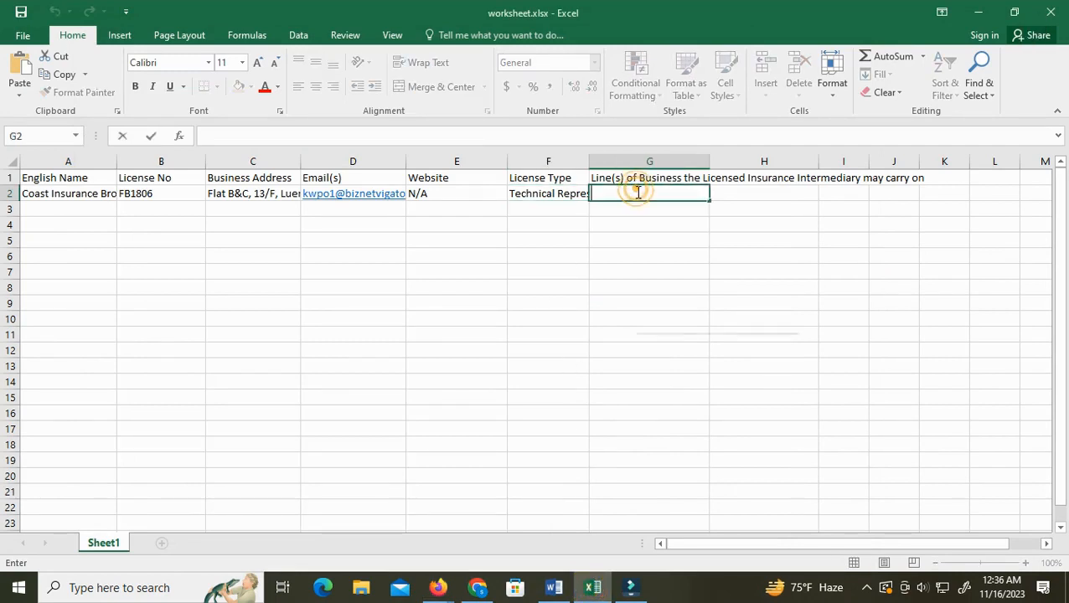
right_click(637, 191)
left_click(665, 256)
left_click(395, 273)
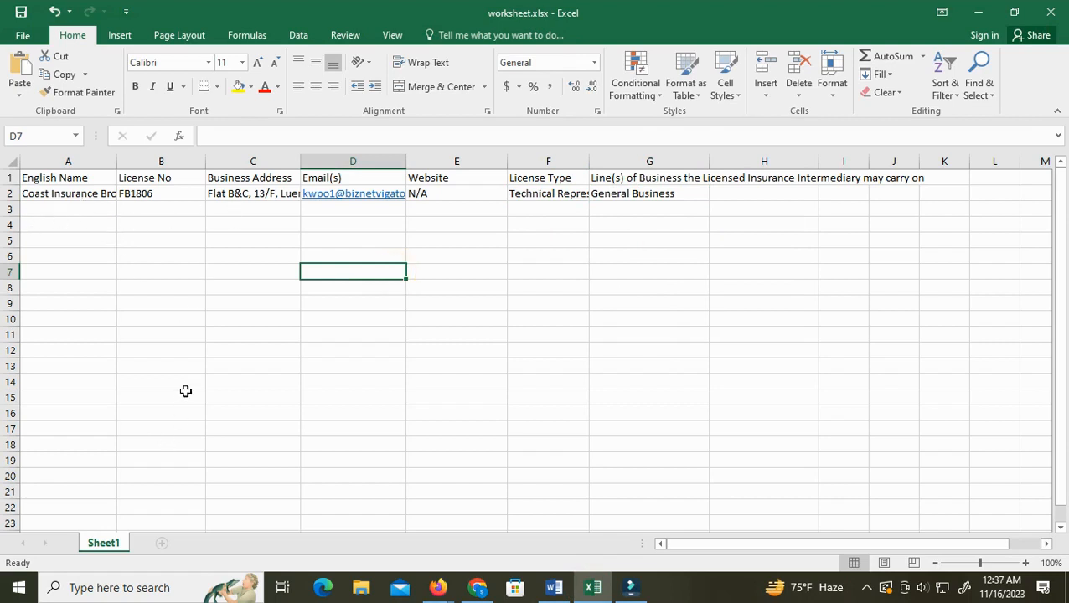
Review the project requirements document's list of fields to extract
left_click(554, 587)
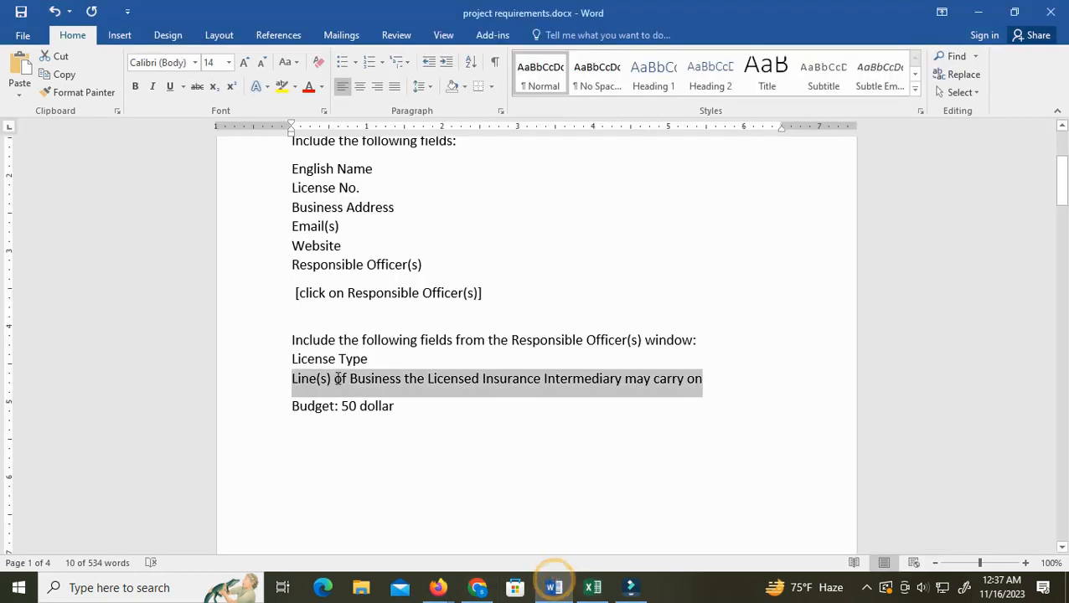
left_click(405, 406)
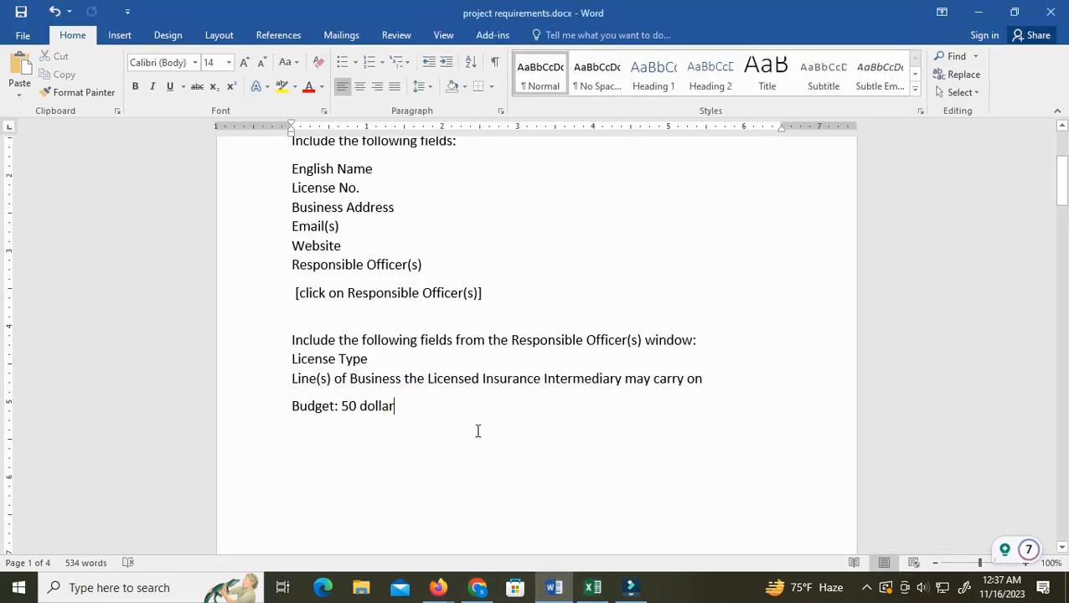
scroll(508, 450, "up", 4)
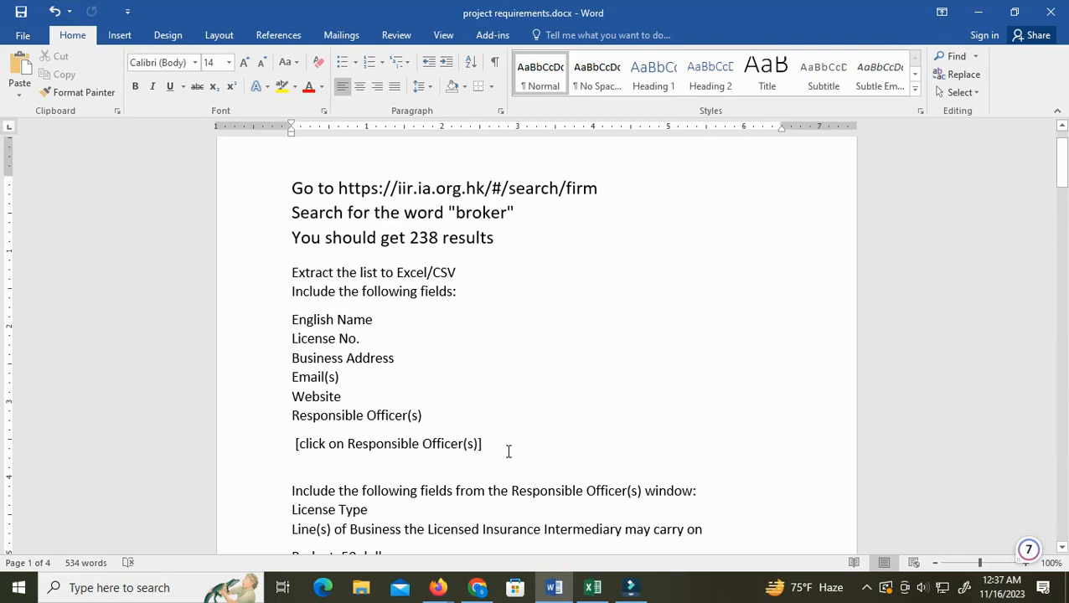
scroll(508, 451, "down", 1)
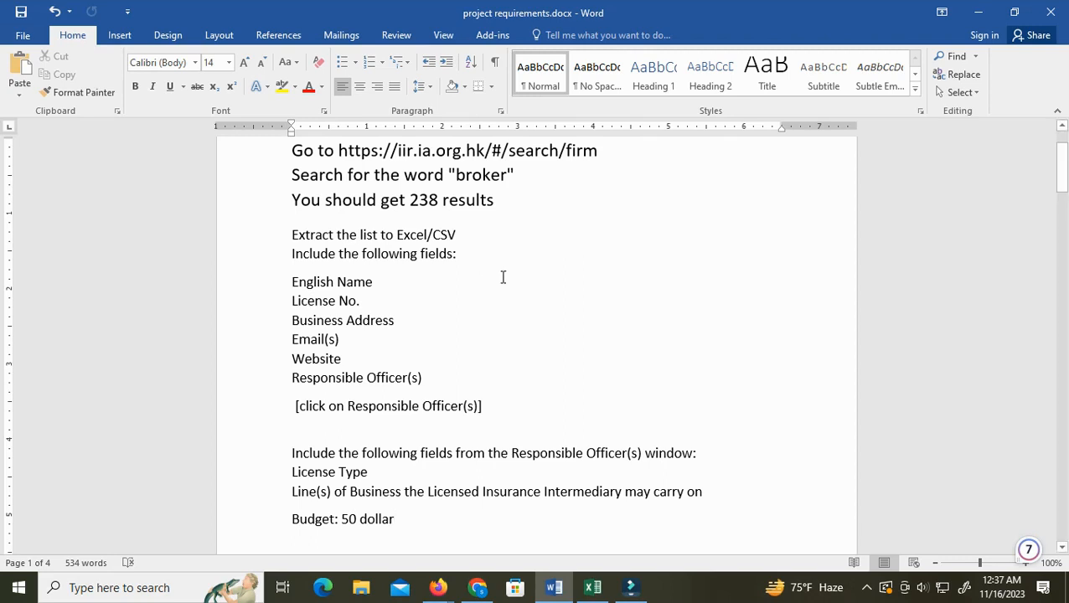
left_click(865, 588)
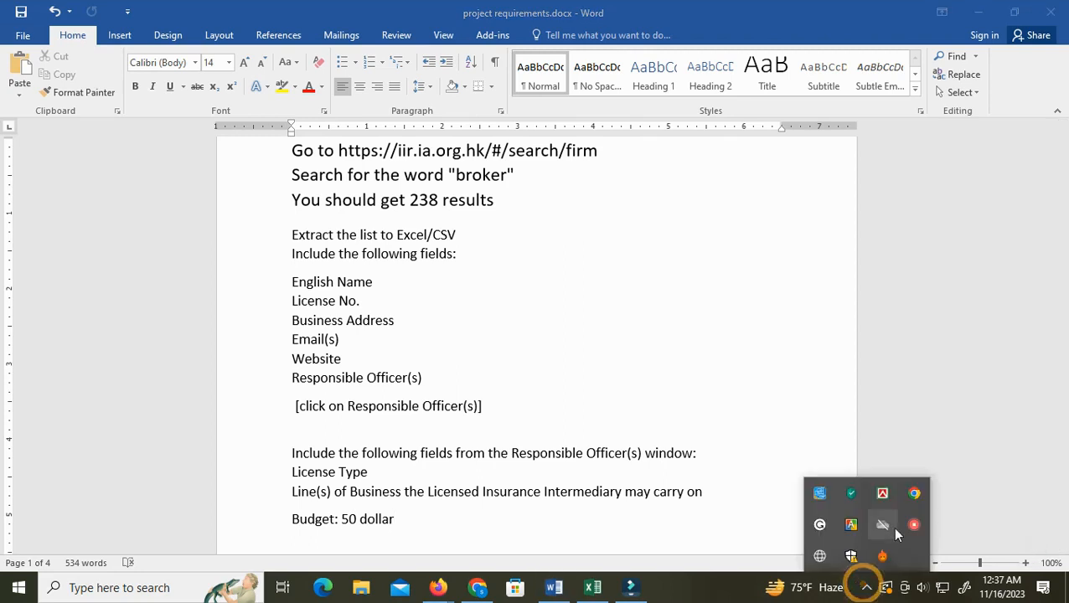